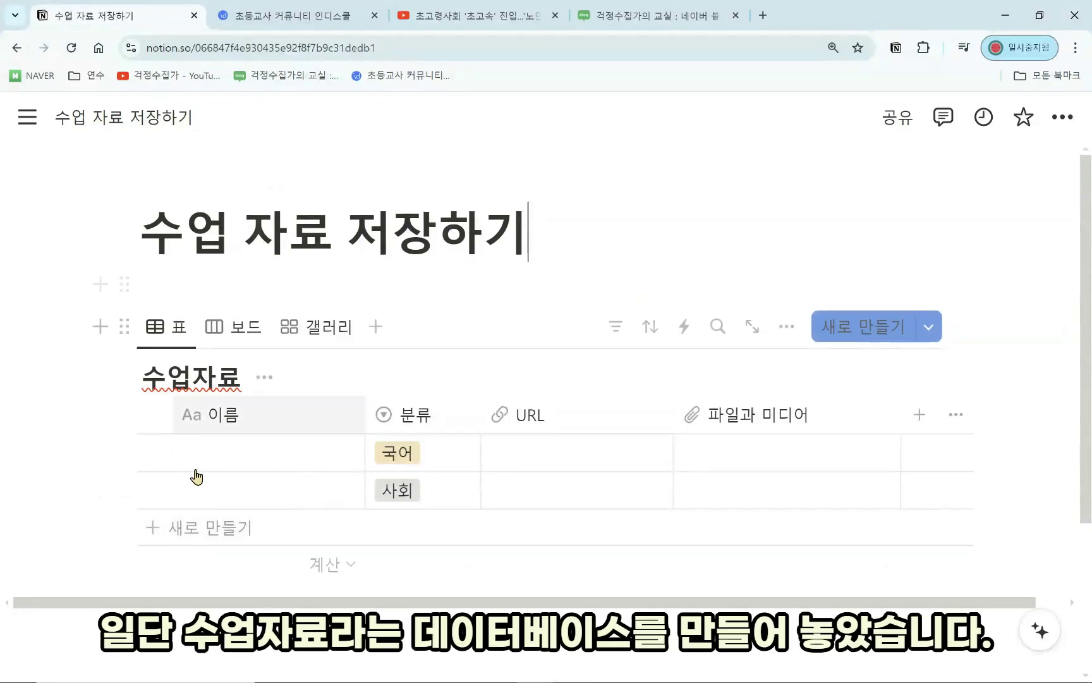
# Review the 분류 property's subject options and the URL property's settings in the 수업자료 database
pyautogui.click(443, 417)
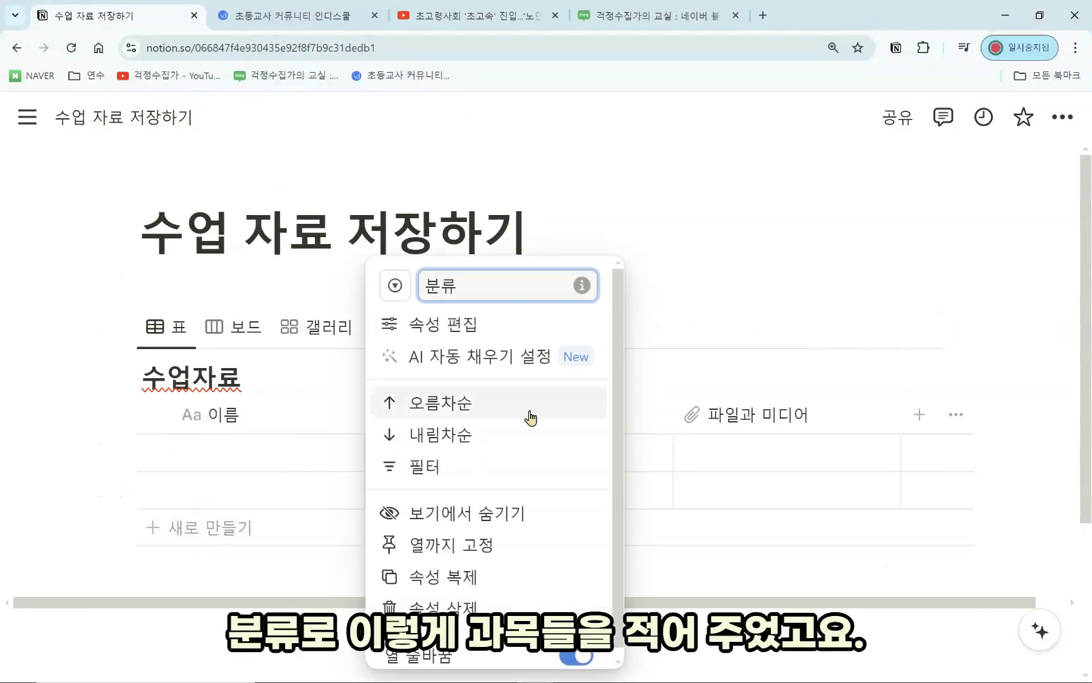
pyautogui.click(524, 452)
pyautogui.click(448, 459)
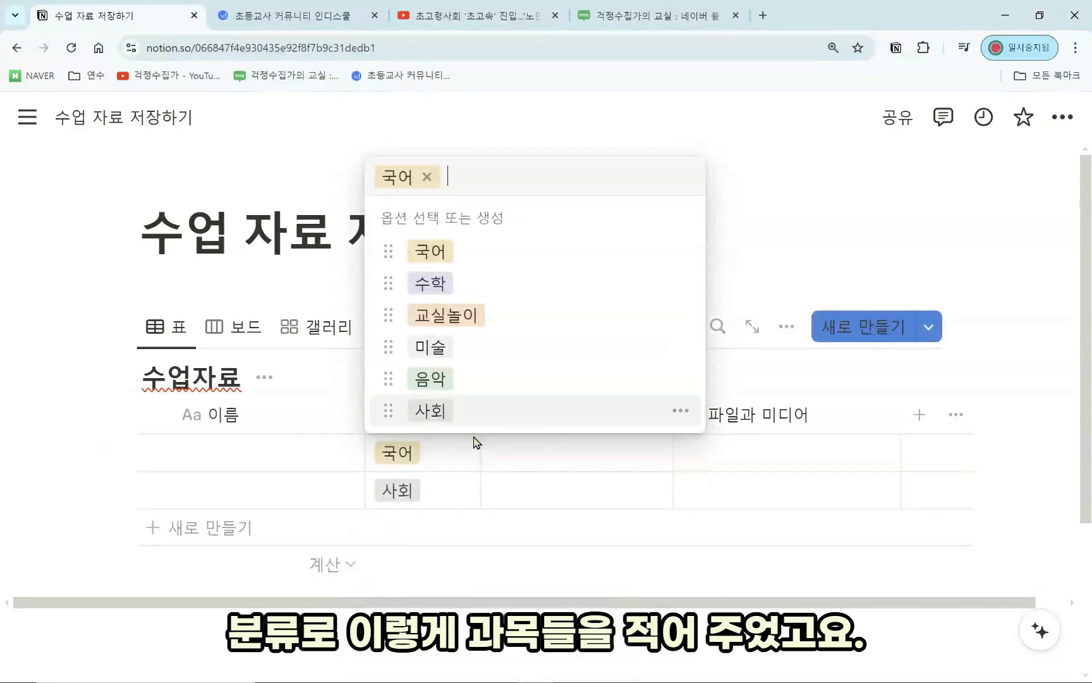
pyautogui.click(550, 459)
pyautogui.click(546, 445)
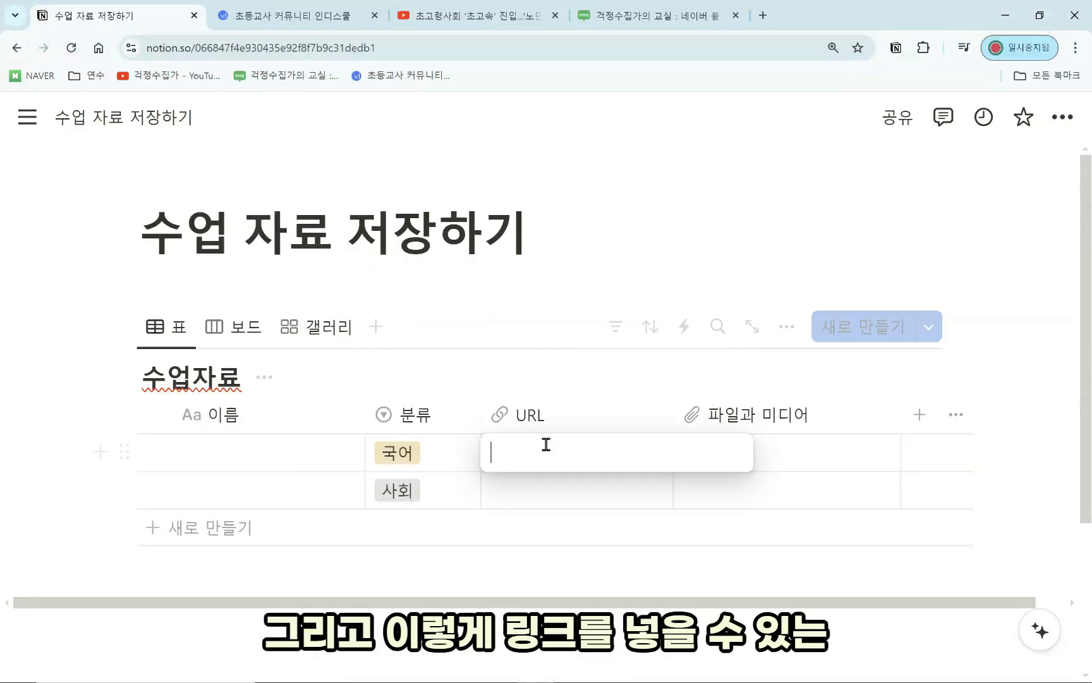
pyautogui.scroll(-3, 546, 445)
pyautogui.click(604, 254)
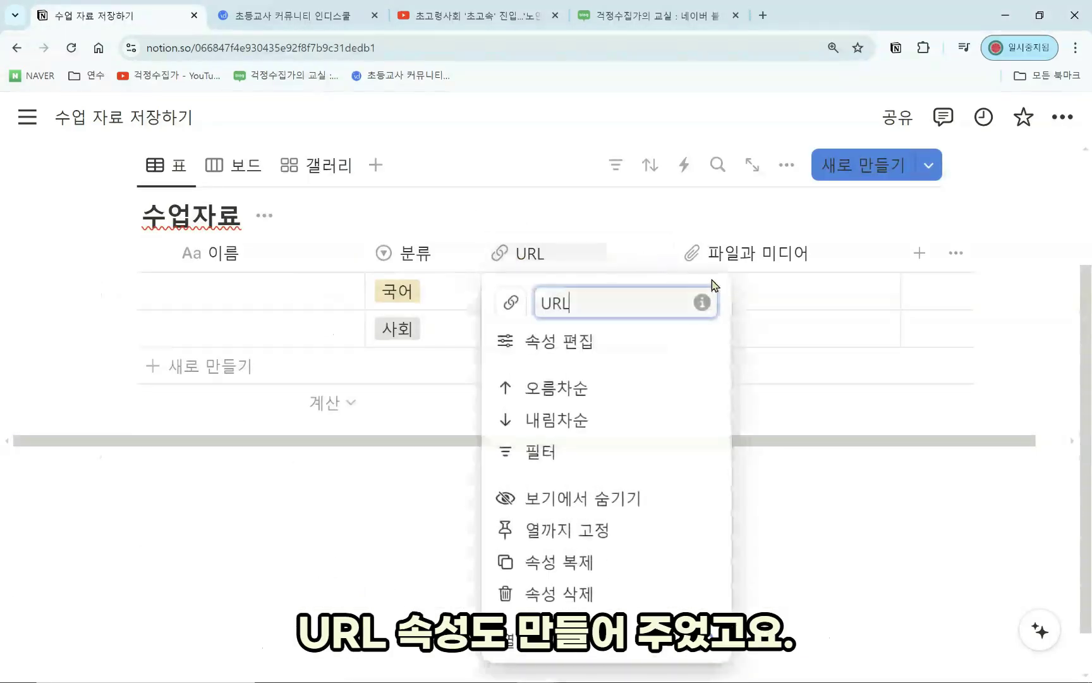
pyautogui.click(649, 341)
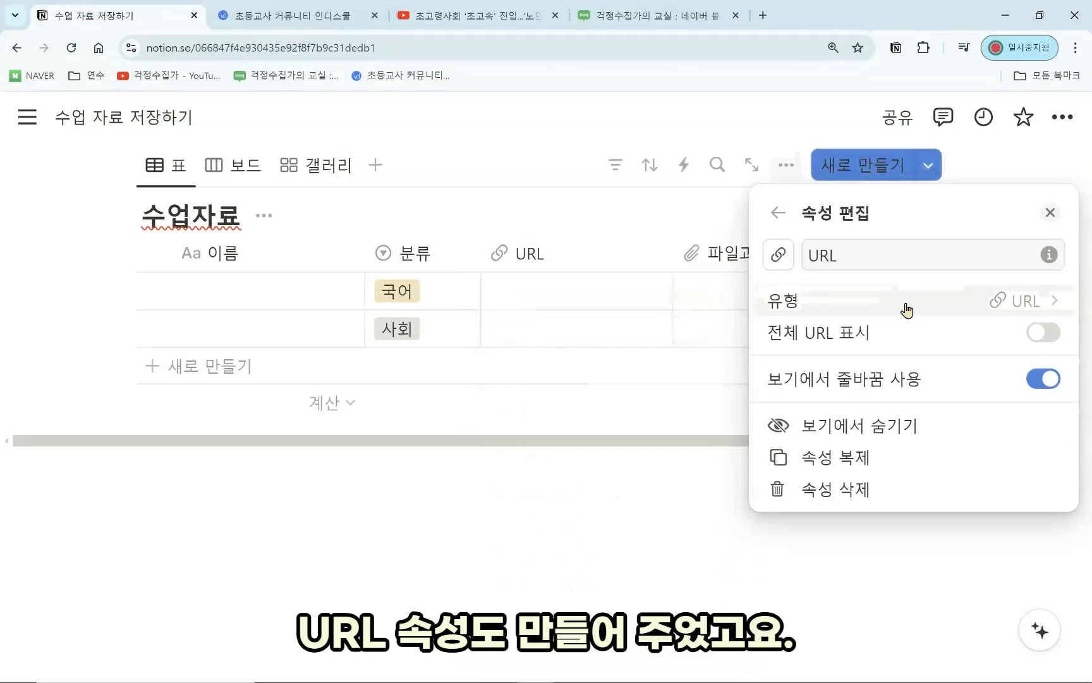
pyautogui.click(692, 296)
# Review the 파일과 미디어 property's settings and the upload options of its first-row cell
pyautogui.scroll(2, 685, 308)
pyautogui.click(741, 371)
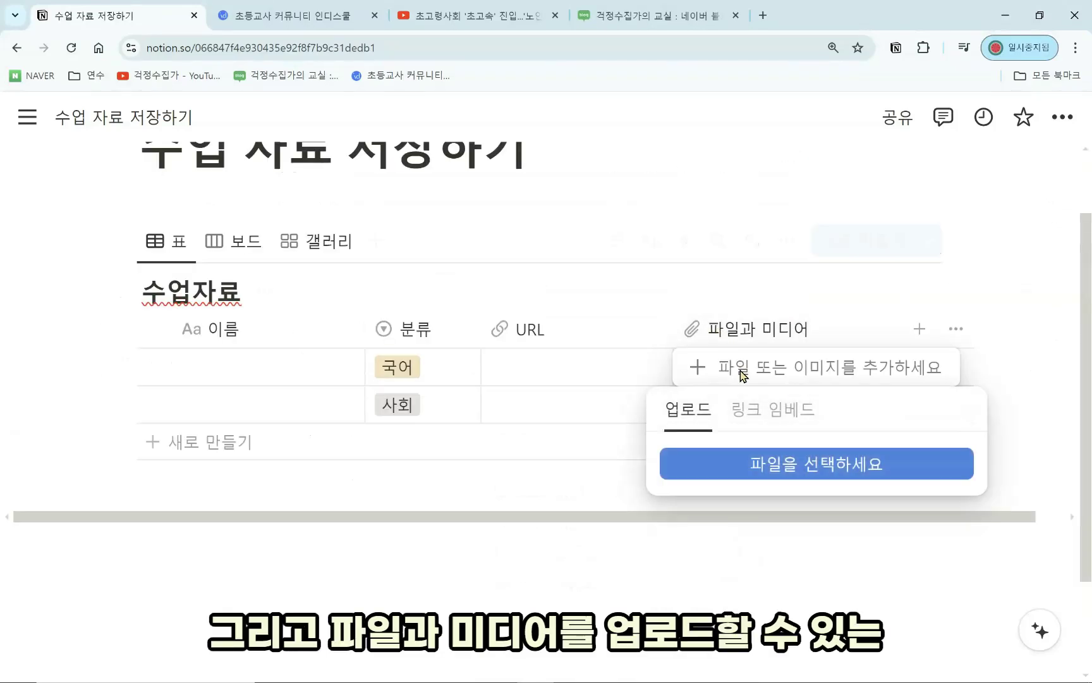
pyautogui.click(733, 328)
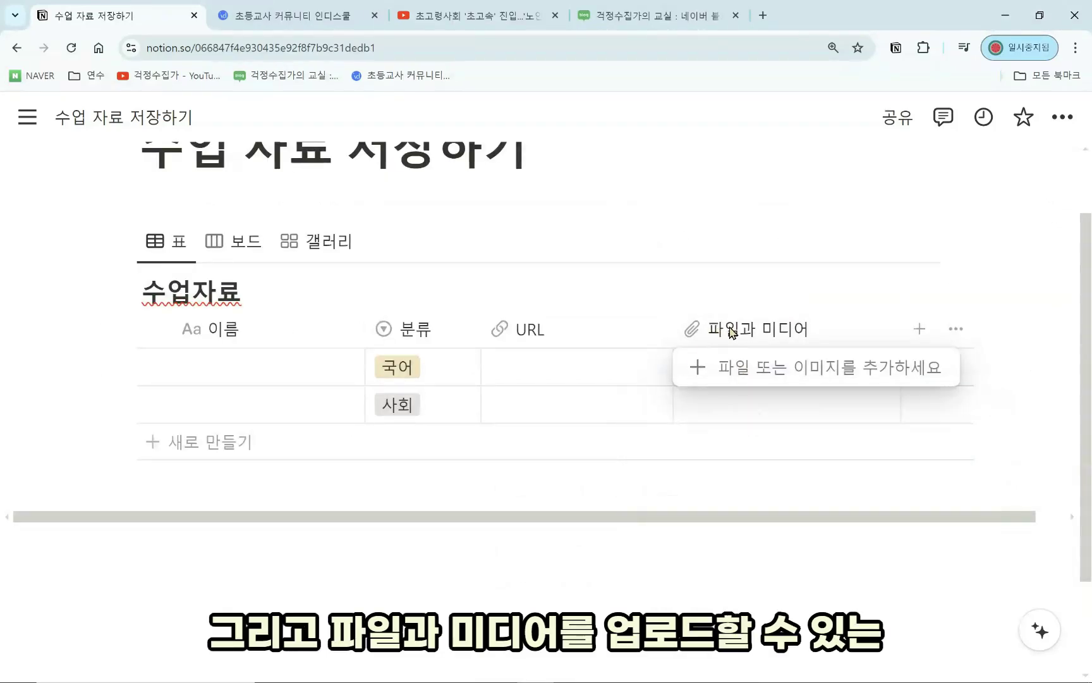
pyautogui.click(787, 327)
pyautogui.click(838, 338)
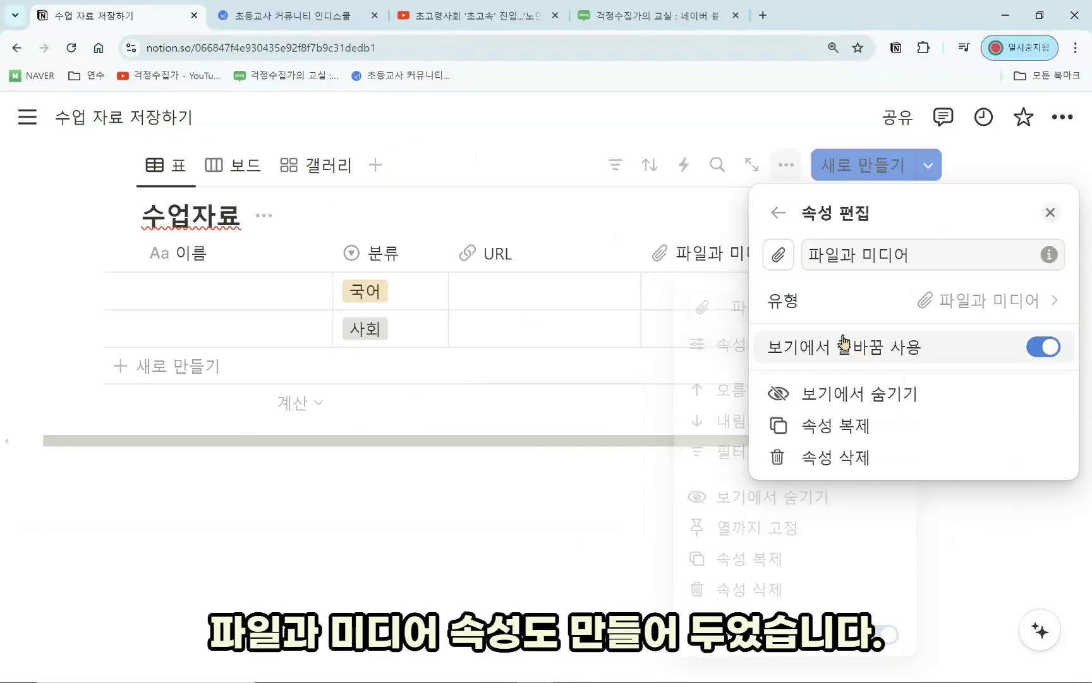
pyautogui.click(664, 322)
pyautogui.scroll(1, 644, 321)
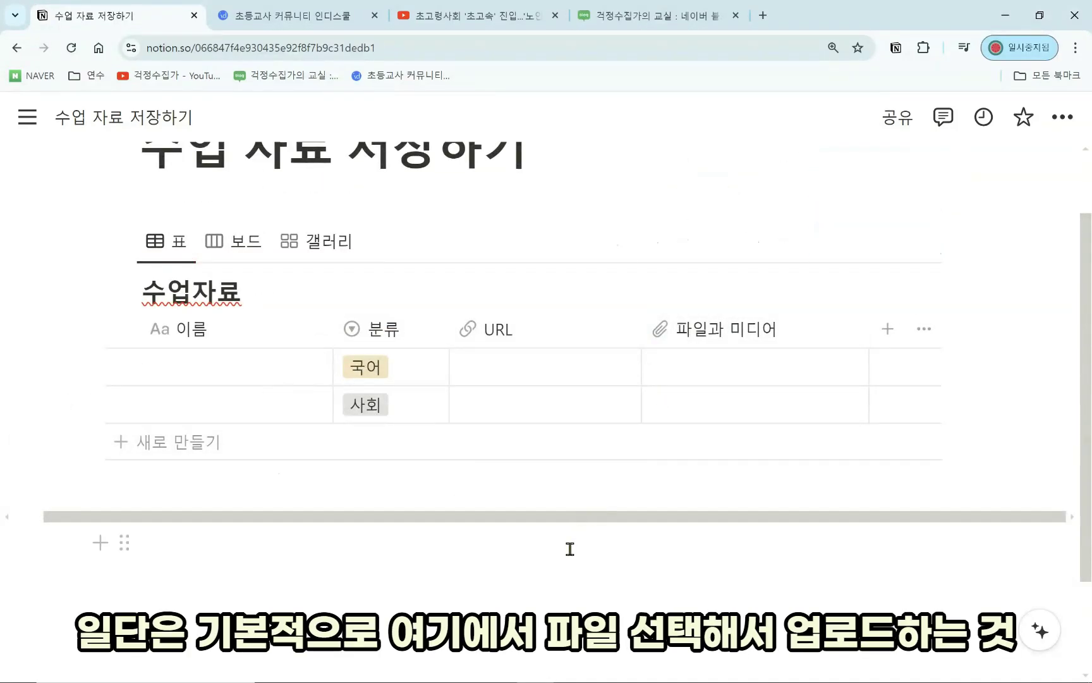
pyautogui.click(700, 373)
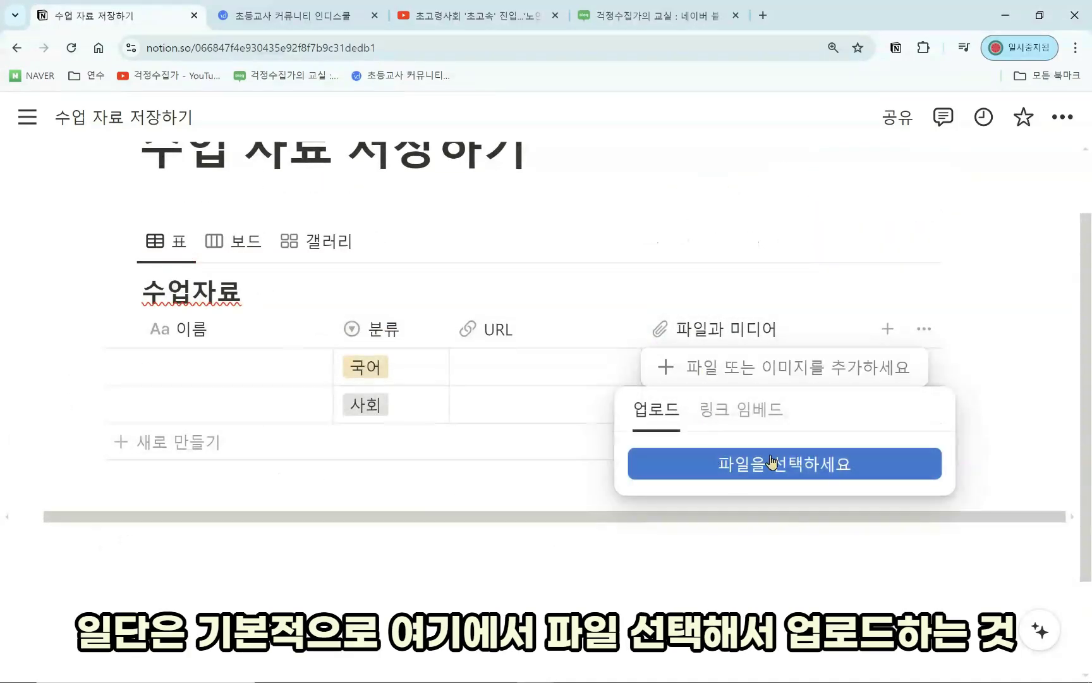
pyautogui.click(601, 557)
# Insert a 파일 block below the 수업자료 database, view its file picker, and cancel without choosing a file
pyautogui.click(590, 565)
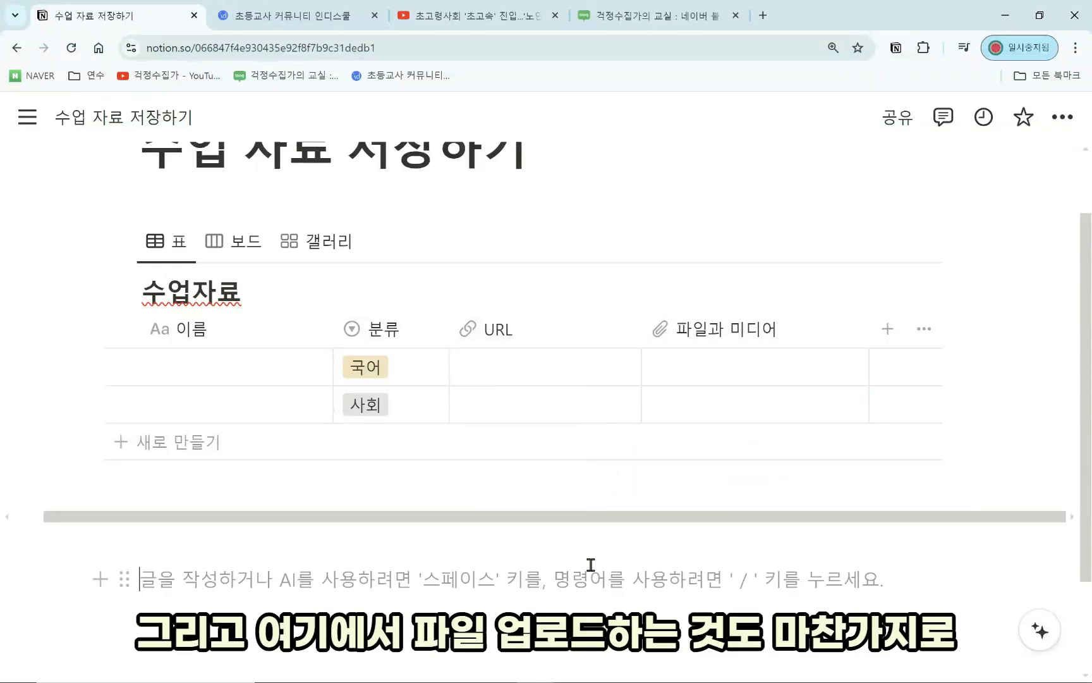
pyautogui.write('/vk')
pyautogui.press('BackSpace')
pyautogui.press('BackSpace')
pyautogui.write('파일')
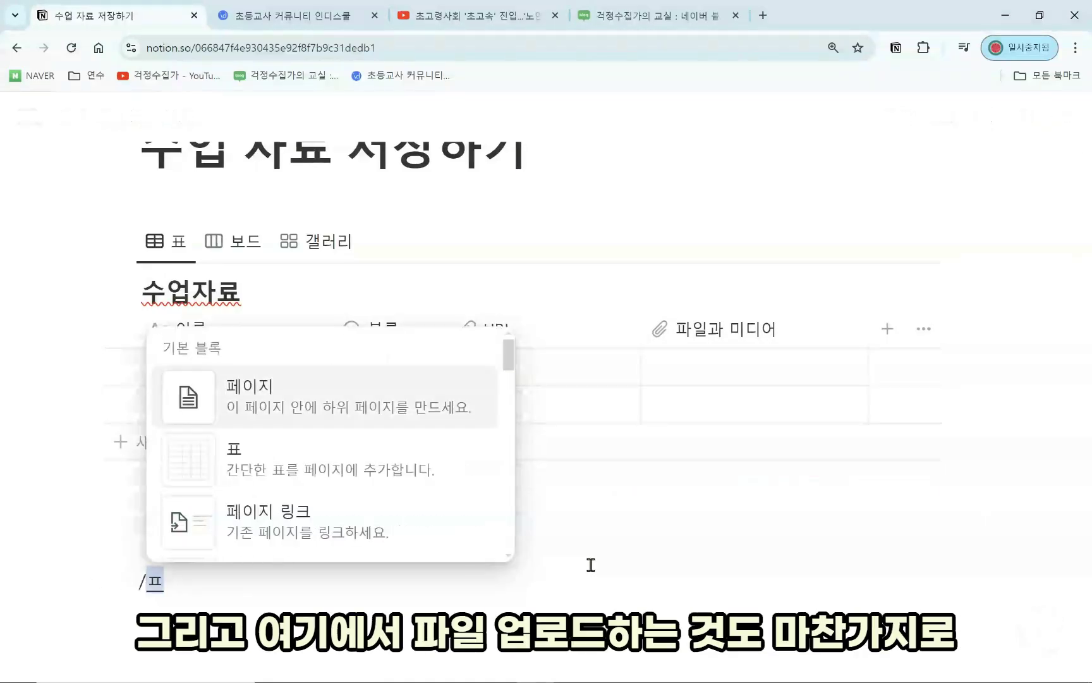
pyautogui.click(385, 507)
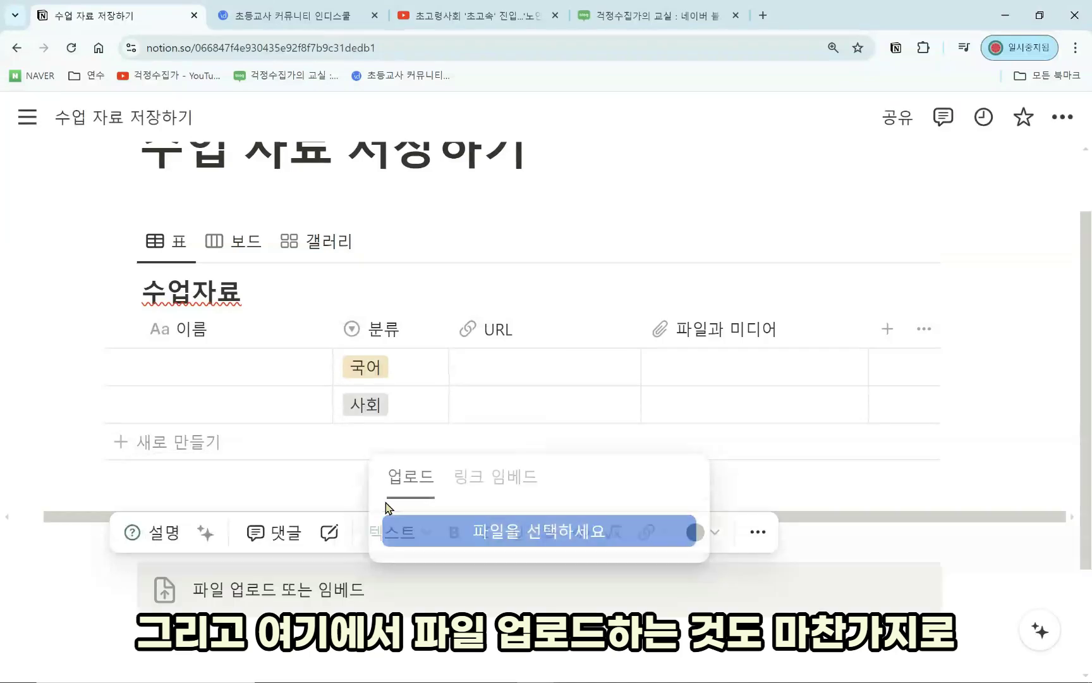
pyautogui.click(486, 534)
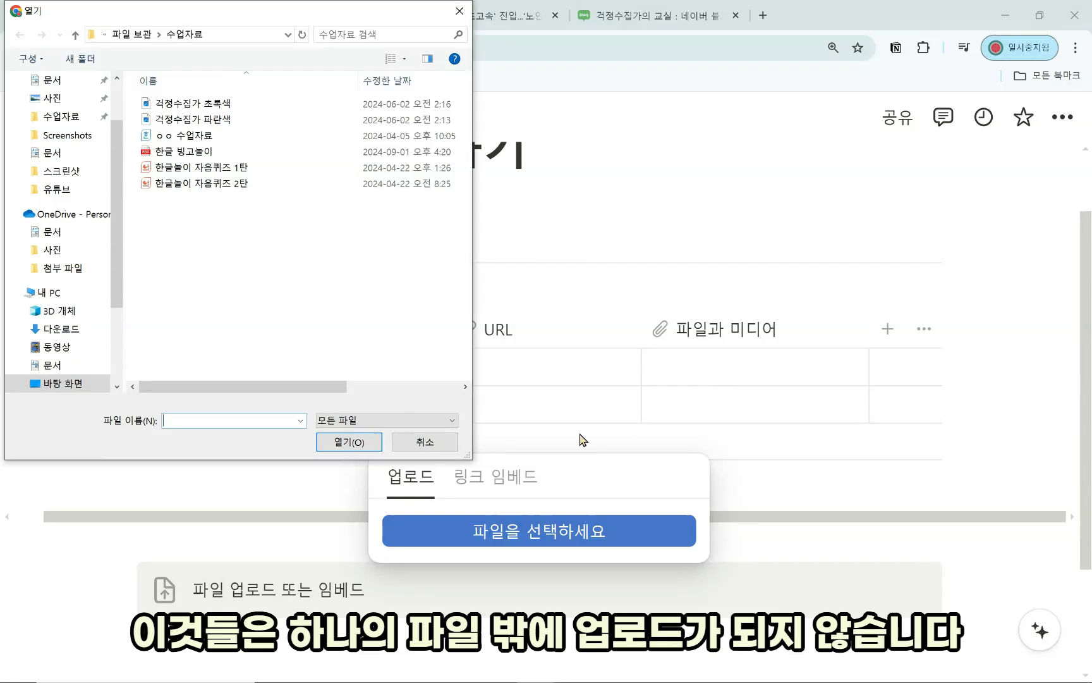
pyautogui.click(441, 443)
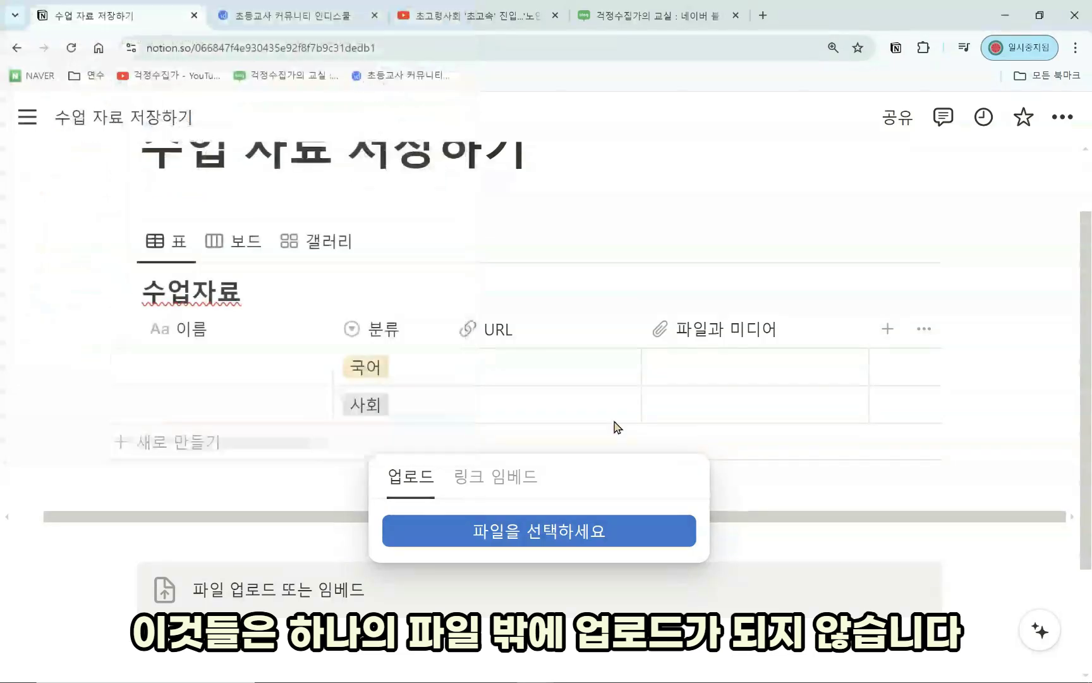
# Upload 한글놀이 자음퀴즈 1탄 into the 파일과 미디어 cell of the 국어 row
pyautogui.click(738, 372)
pyautogui.click(705, 450)
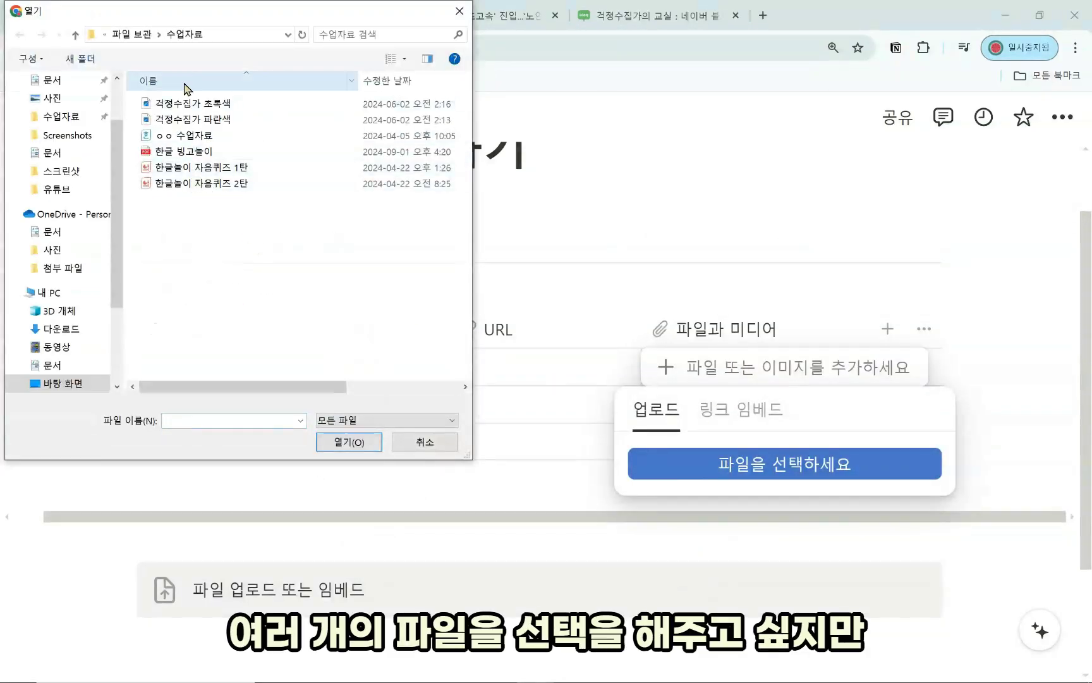
pyautogui.click(215, 167)
pyautogui.keyDown('shift'); pyautogui.click(231, 183); pyautogui.keyUp('shift')
pyautogui.click(235, 172)
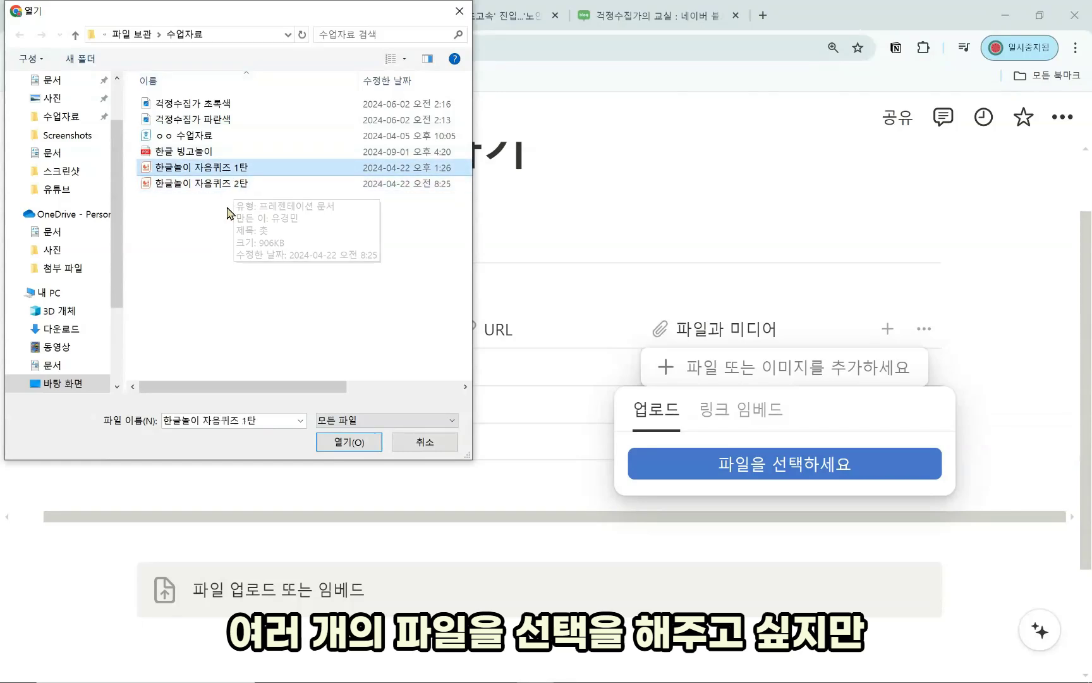
pyautogui.doubleClick(236, 169)
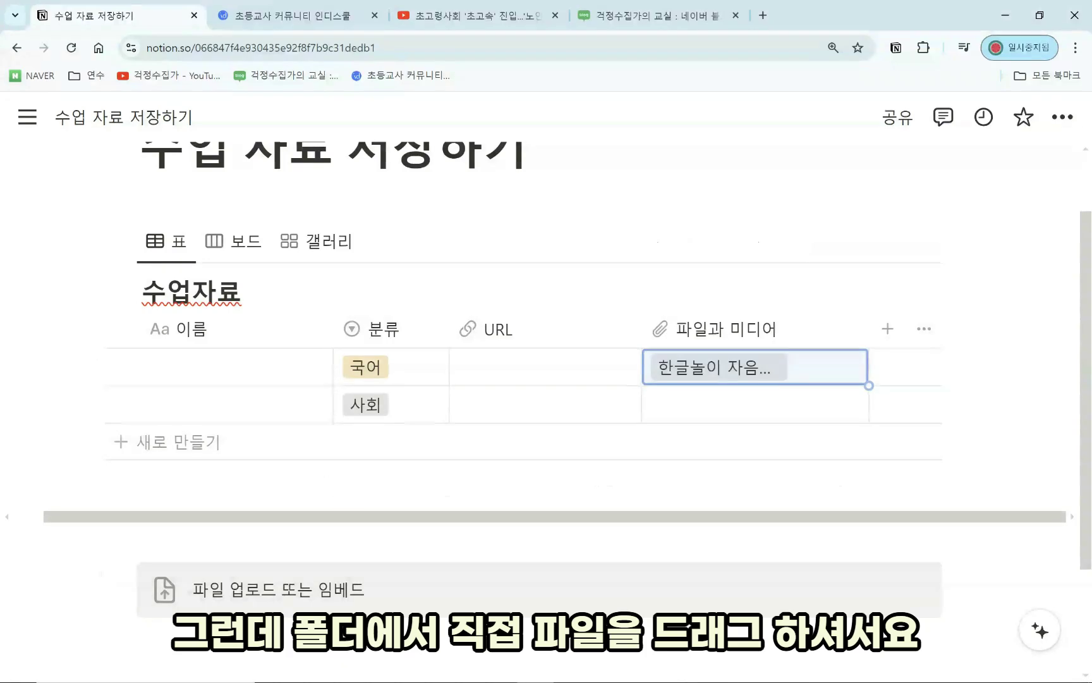
# Bring 한글놀이 자음퀴즈 1탄, 한글놀이 자음퀴즈 2탄 and 한글 빙고놀이 from File Explorer's 수업자료 folder into the page below the empty 파일 block
pyautogui.click(312, 668)
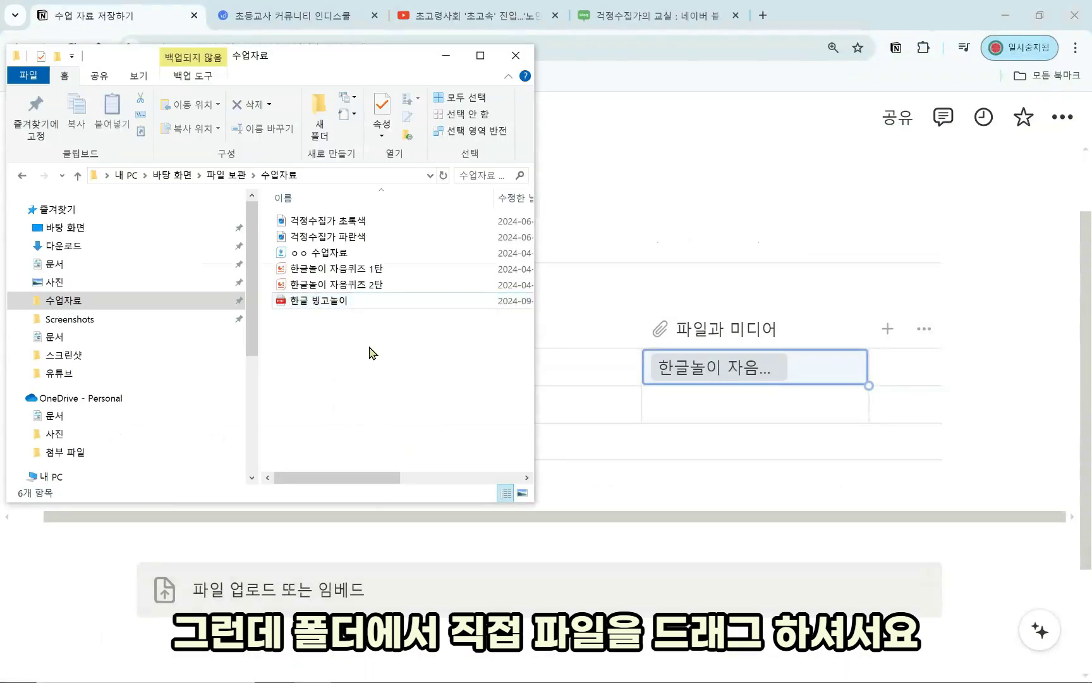
pyautogui.moveTo(370, 346); pyautogui.dragTo(550, 601)
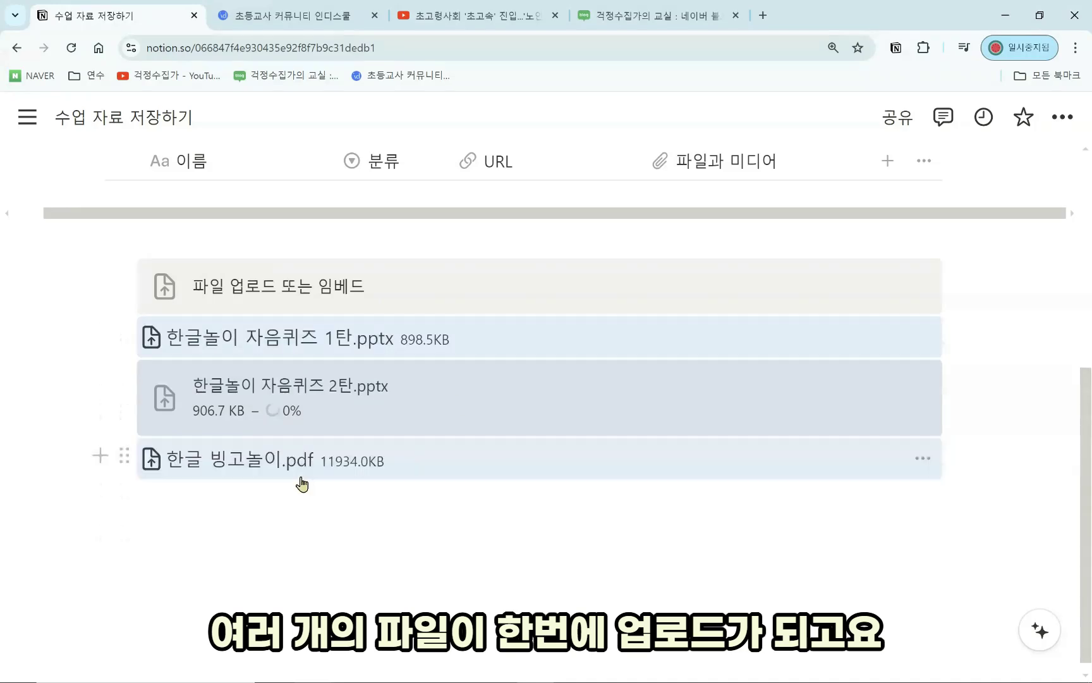
# Add the two 한글놀이 자음퀴즈 files and 한글 빙고놀이 from the File Explorer folder to the 사회 row's 파일과 미디어 cell
pyautogui.scroll(4, 719, 359)
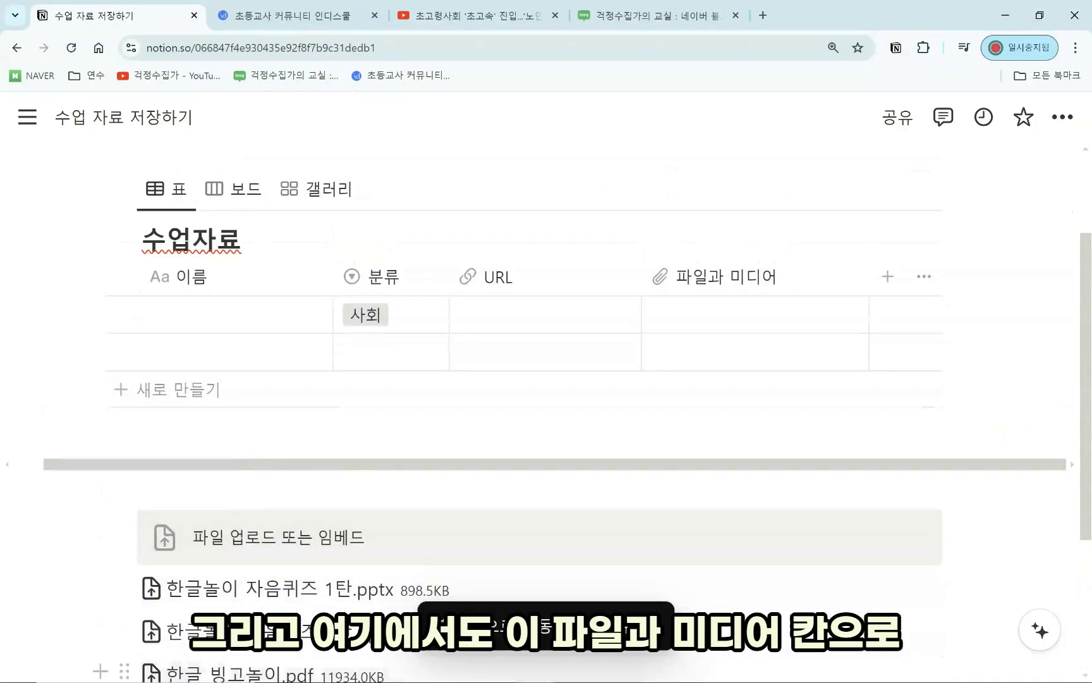
pyautogui.click(312, 675)
pyautogui.moveTo(326, 344); pyautogui.dragTo(747, 325)
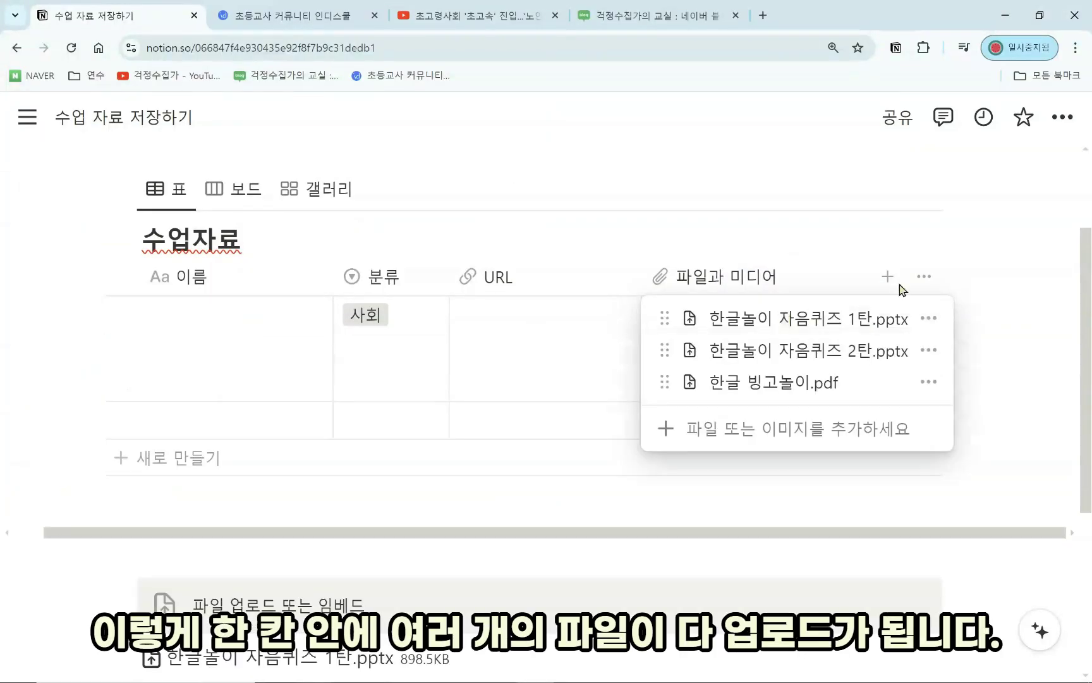
pyautogui.press('Escape')
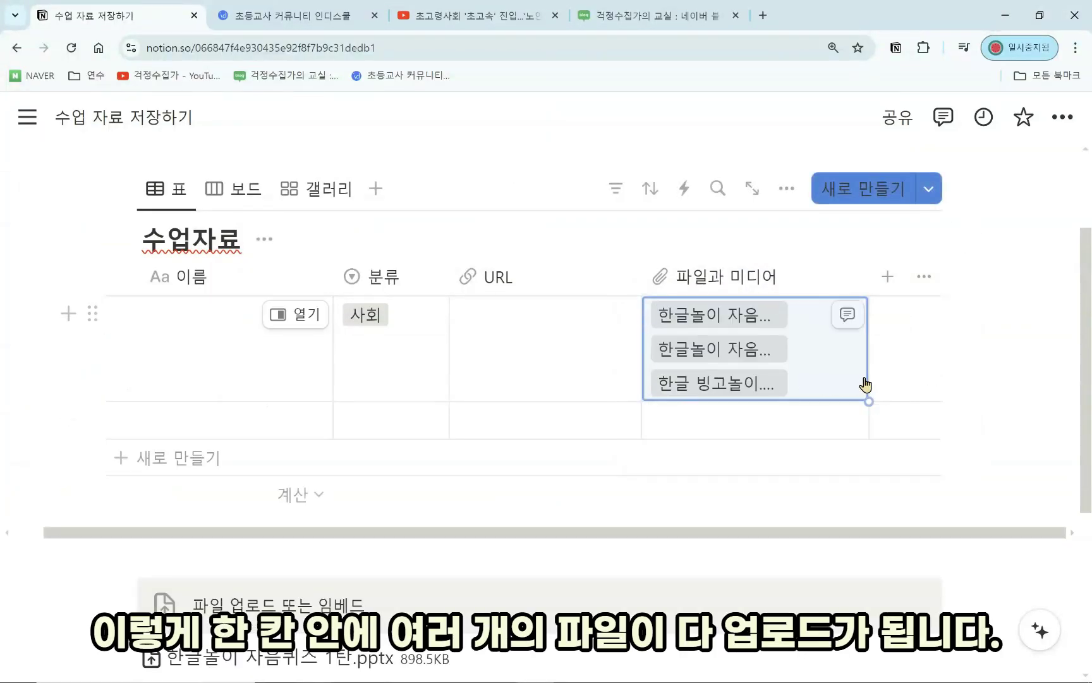
# Change the 분류 of the row holding the three files to 국어
pyautogui.click(367, 314)
pyautogui.click(408, 389)
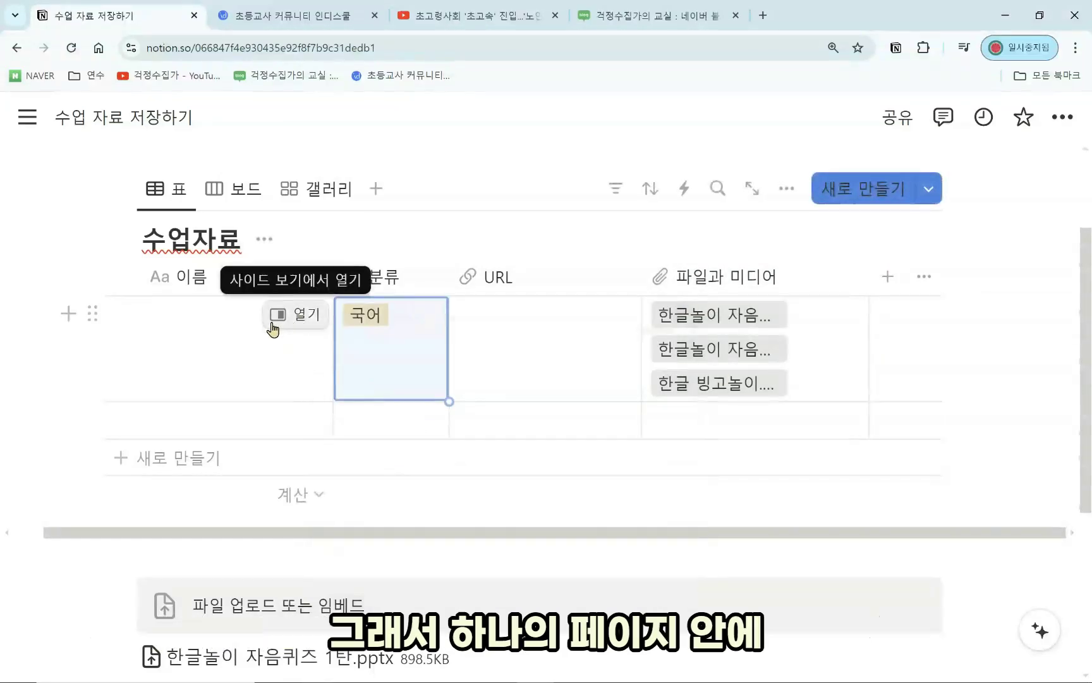
# Name the 국어 row 한글 자료 and view its page in the side peek before closing it
pyautogui.click(226, 325)
pyautogui.write('한글')
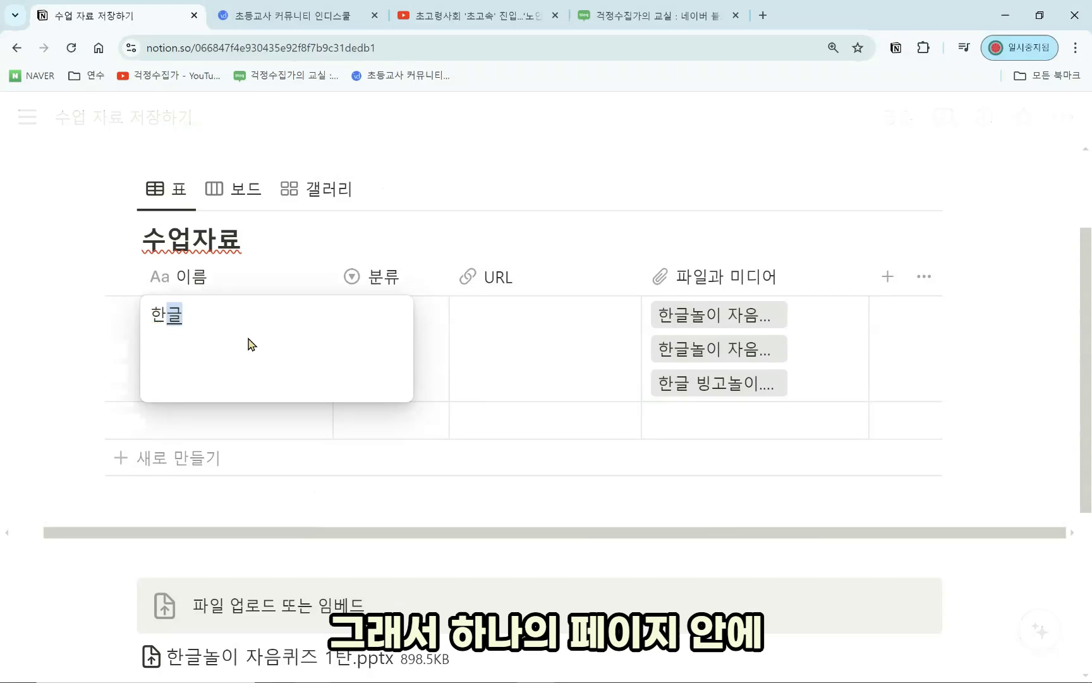
pyautogui.write(' 작')
pyautogui.press('BackSpace')
pyautogui.write('잘')
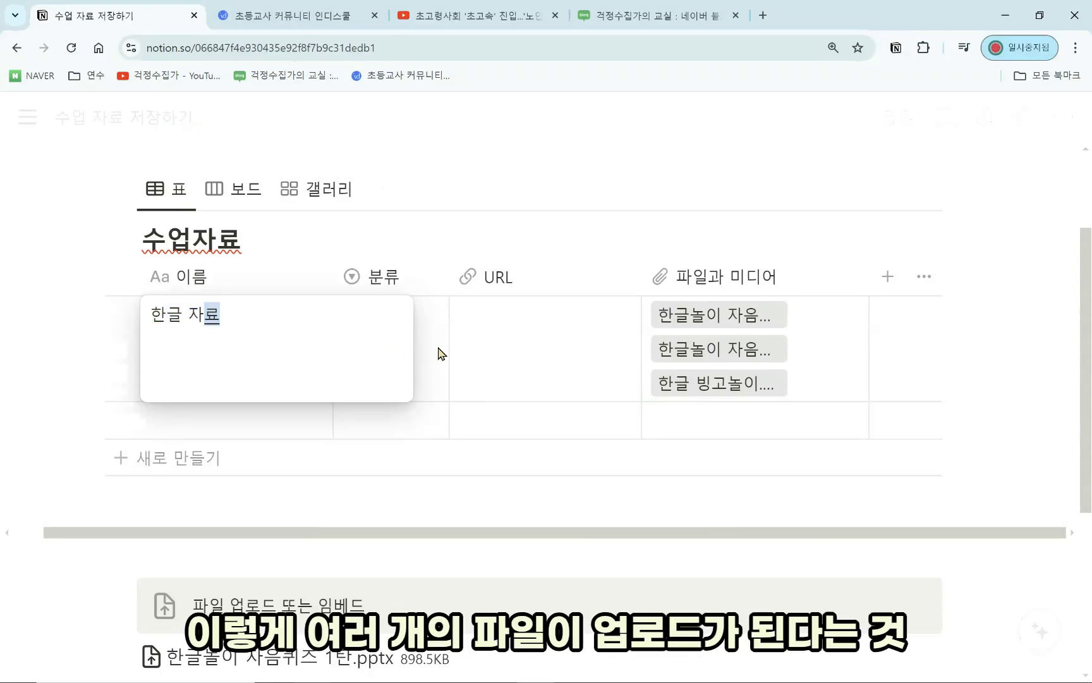
pyautogui.click(498, 347)
pyautogui.click(298, 315)
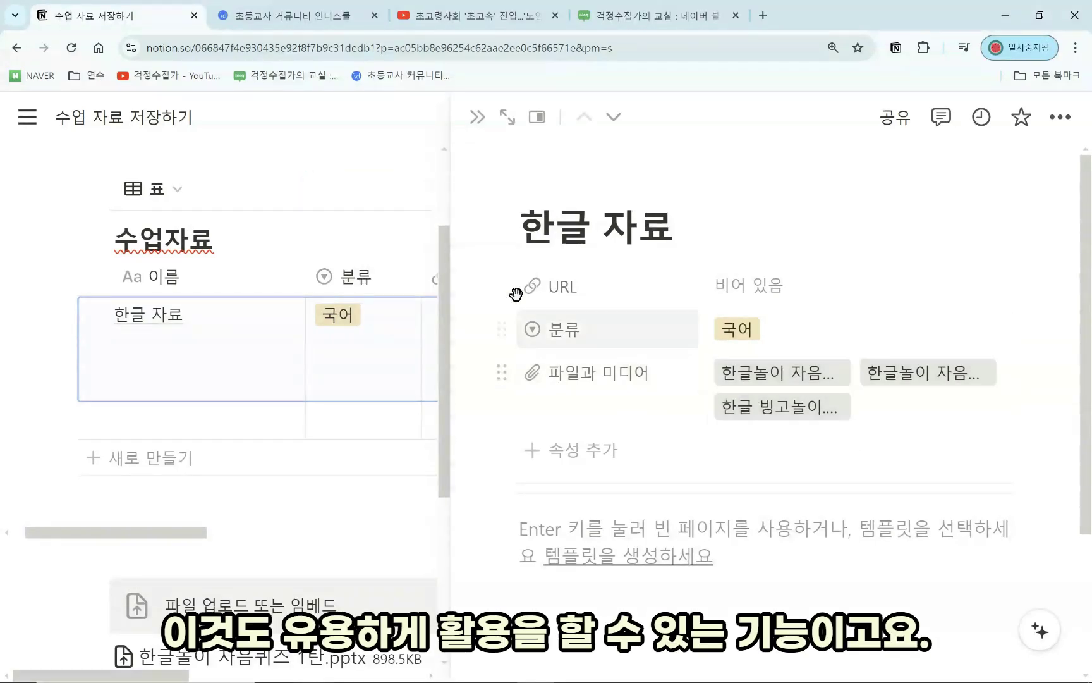
pyautogui.click(477, 117)
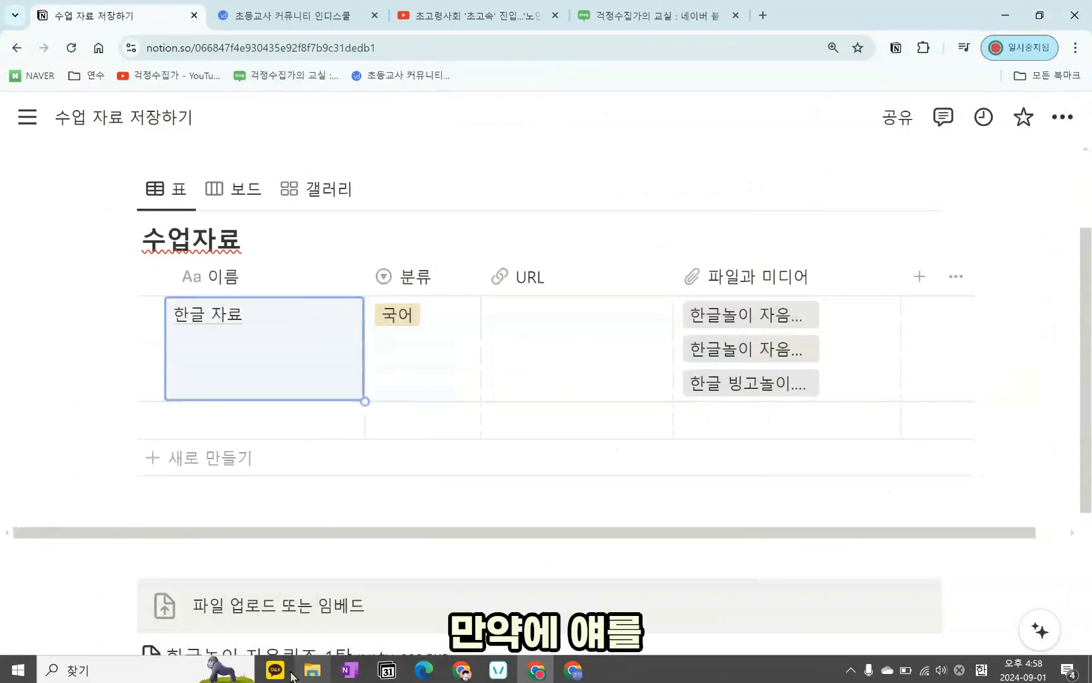
# Drop the two 한글놀이 자음퀴즈 files and 한글 빙고놀이 from File Explorer between the table rows as separate page entries
pyautogui.click(302, 670)
pyautogui.moveTo(344, 289); pyautogui.dragTo(636, 384)
pyautogui.scroll(-1, 575, 413)
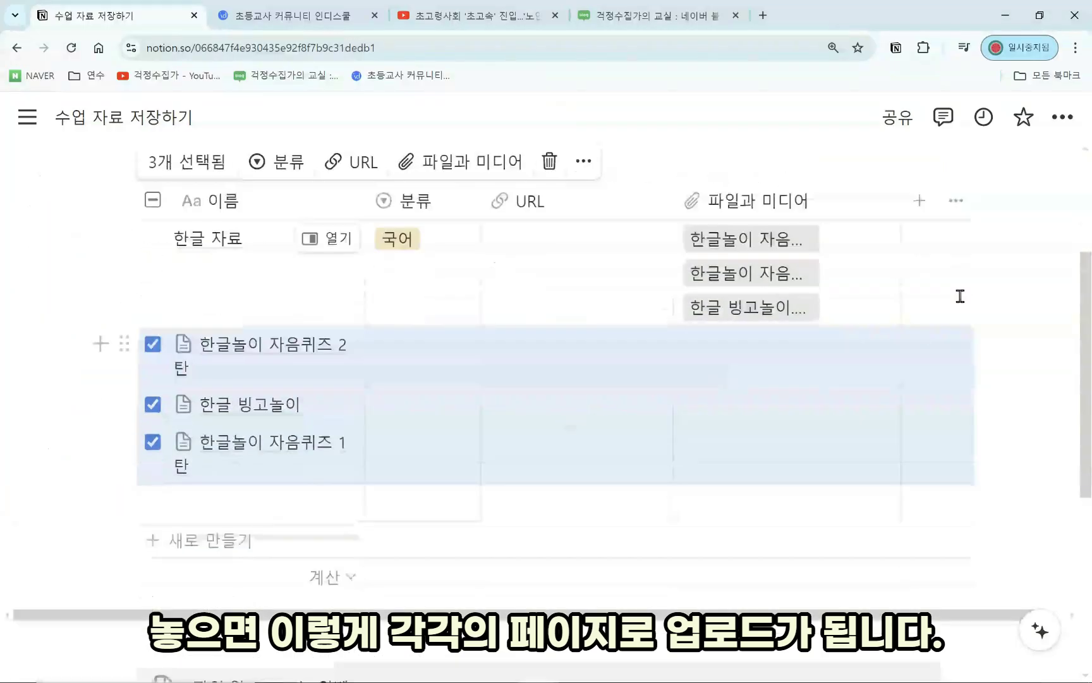
pyautogui.click(942, 329)
pyautogui.scroll(1, 941, 329)
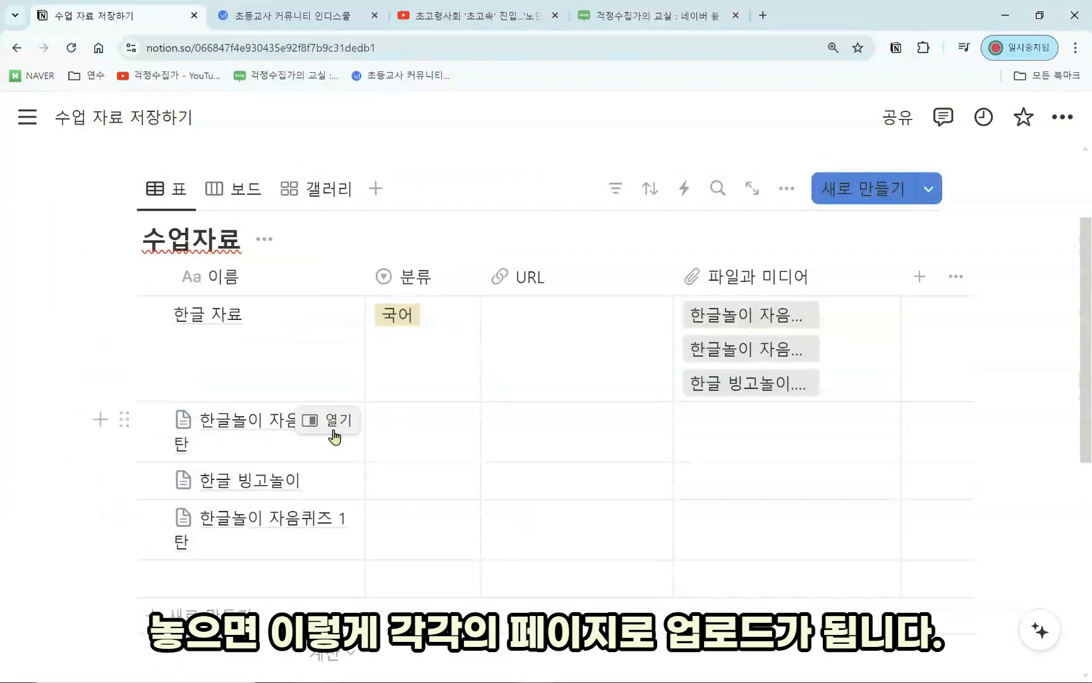
# View the 한글놀이 자음퀴즈 2탄 page to check where its file is stored, then close the side peek
pyautogui.click(335, 432)
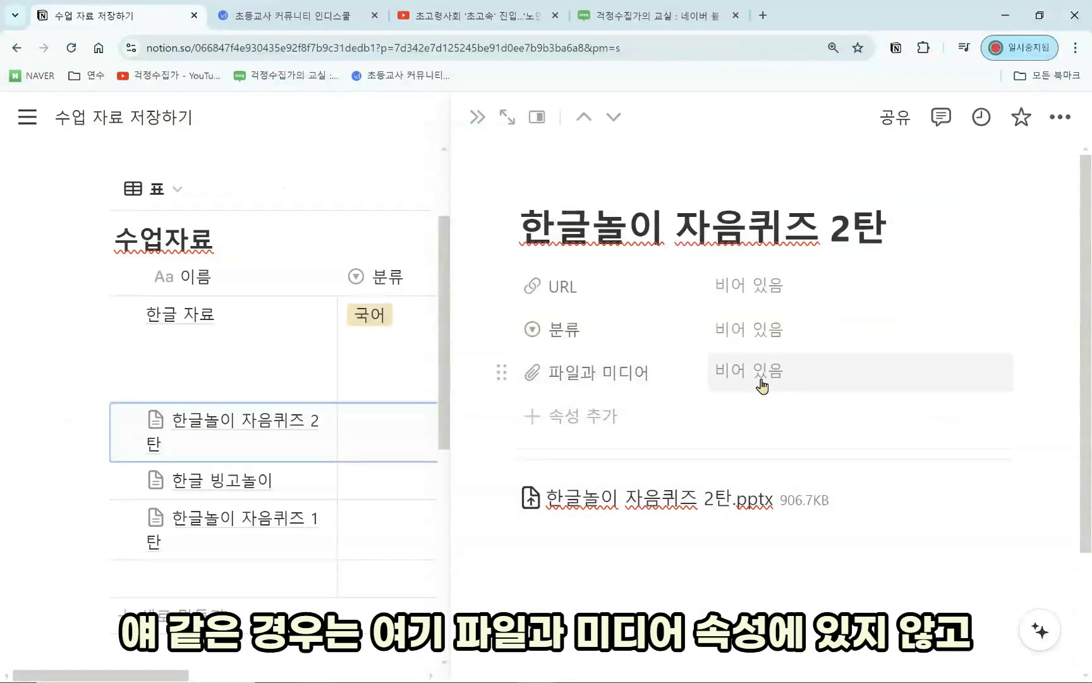
pyautogui.moveTo(602, 546); pyautogui.dragTo(858, 481)
pyautogui.click(848, 557)
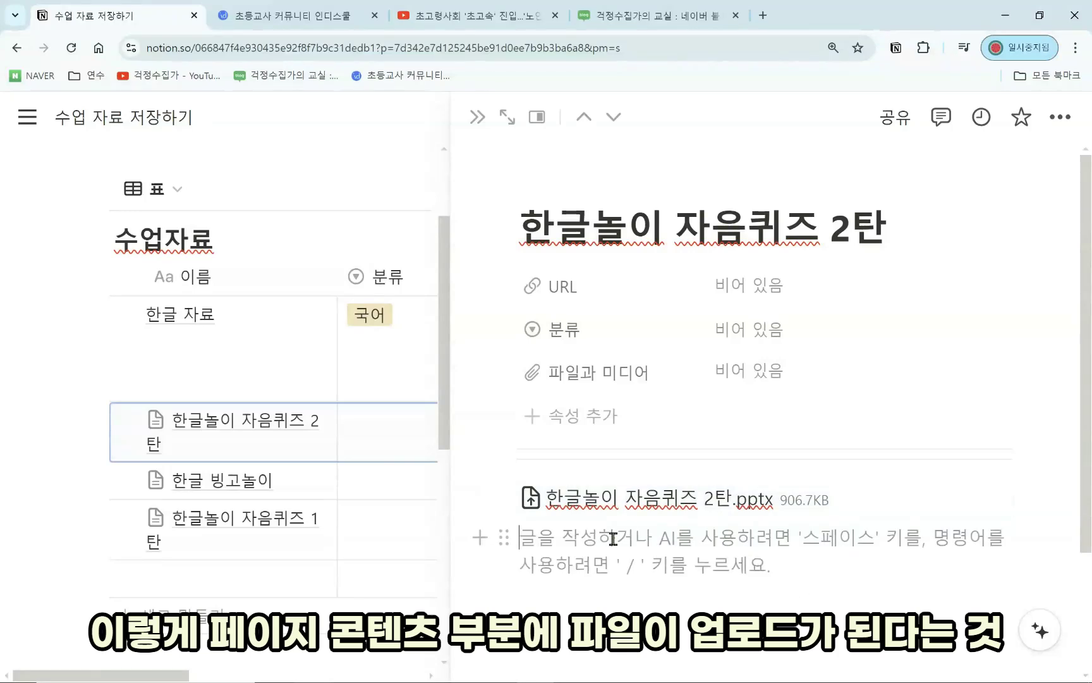
pyautogui.click(477, 116)
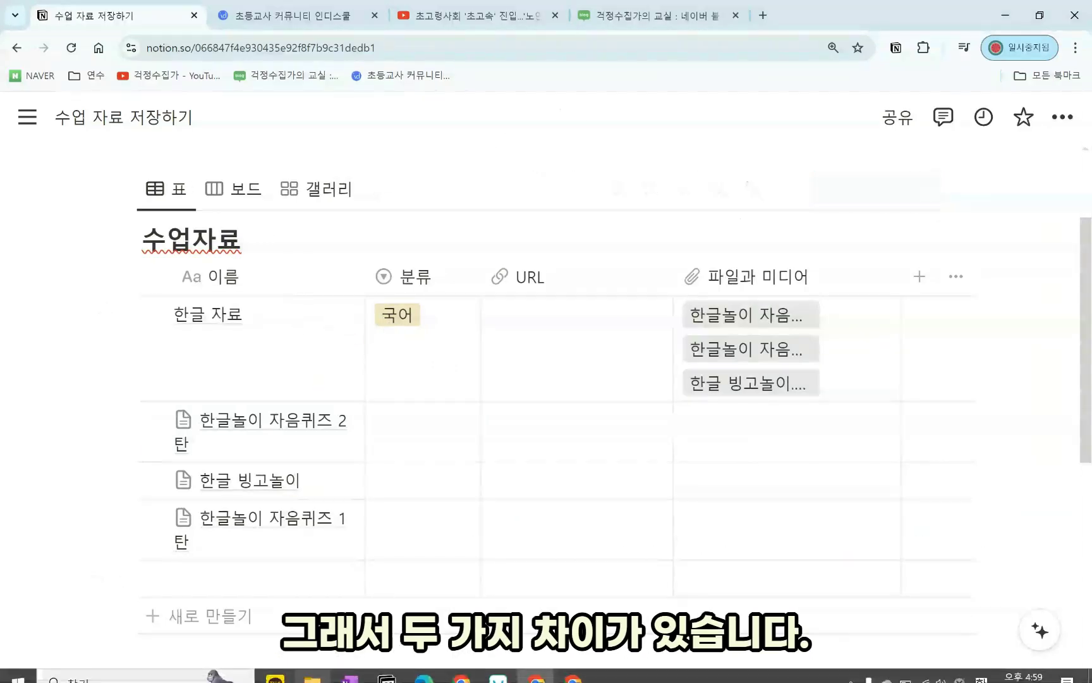
pyautogui.click(310, 671)
pyautogui.moveTo(379, 296); pyautogui.dragTo(324, 344)
pyautogui.click(320, 387)
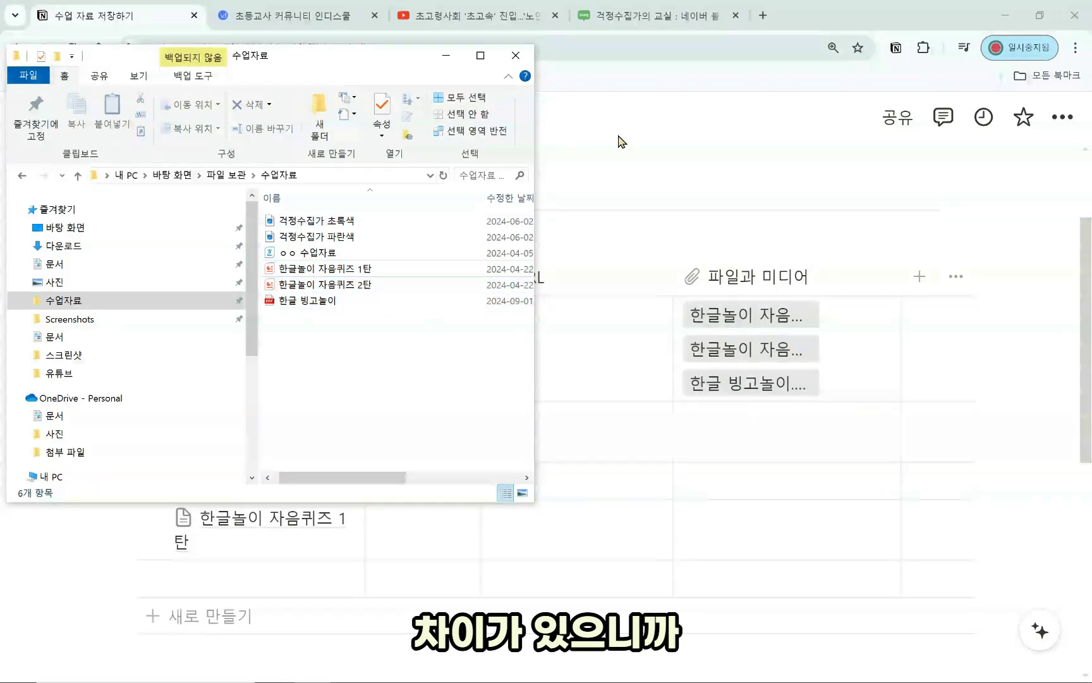
pyautogui.click(1033, 253)
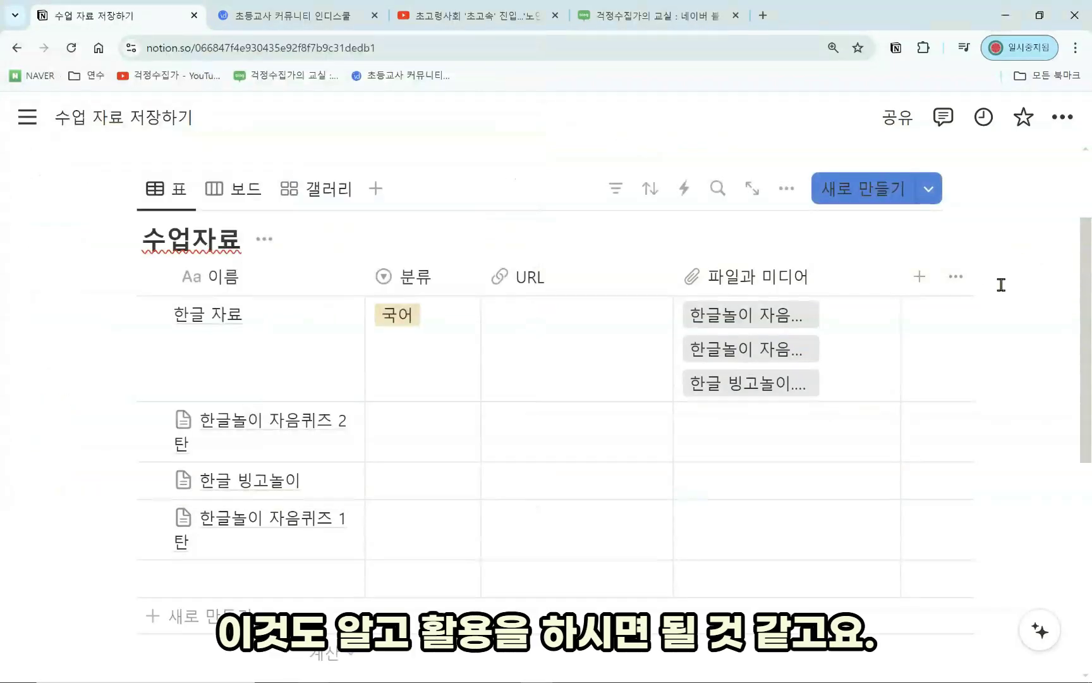
# Switch the database to the gallery view and drop the image files 걱정수집가 초록색 and 걱정수집가 파란색 from File Explorer among its cards
pyautogui.scroll(1, 948, 322)
pyautogui.scroll(-1, 443, 243)
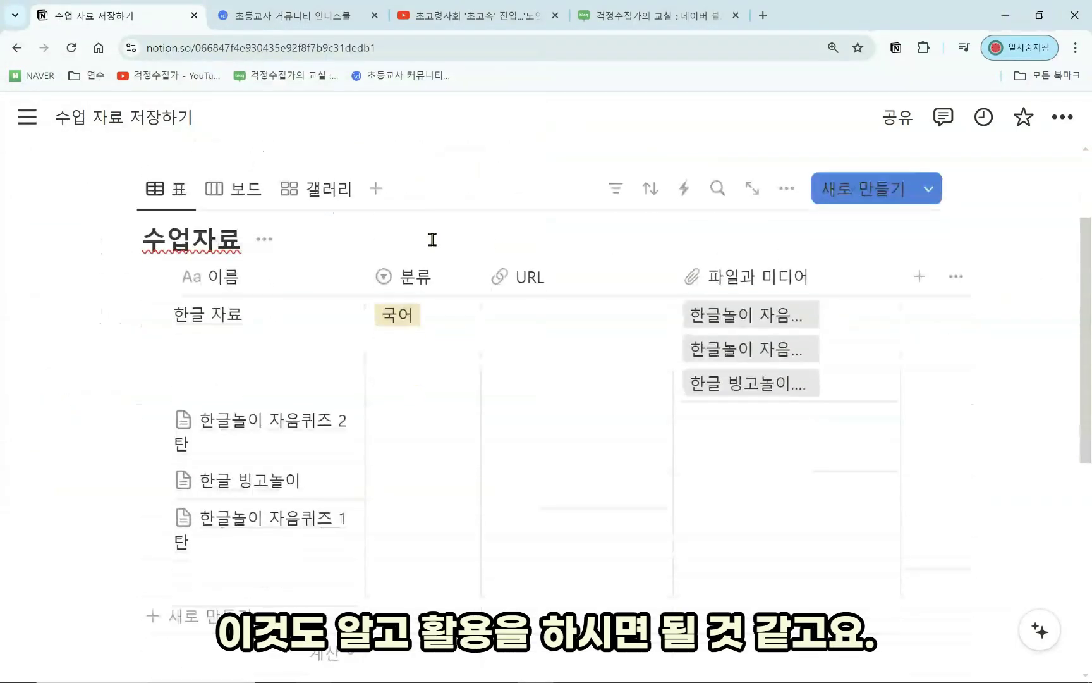
pyautogui.click(327, 188)
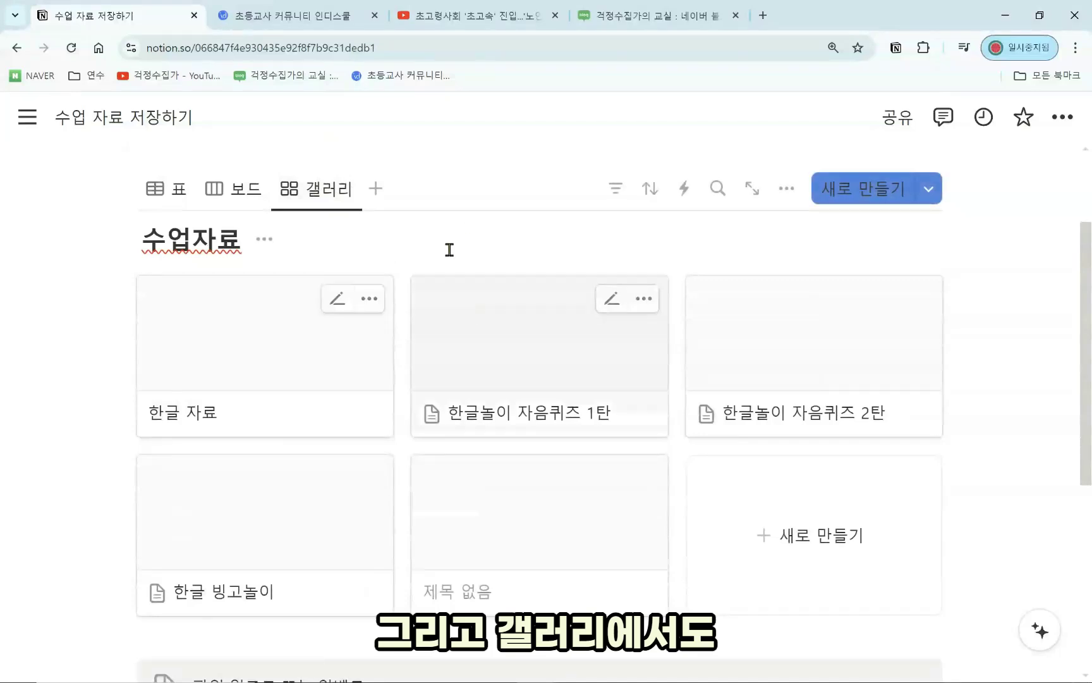
pyautogui.moveTo(268, 679)
pyautogui.click(303, 674)
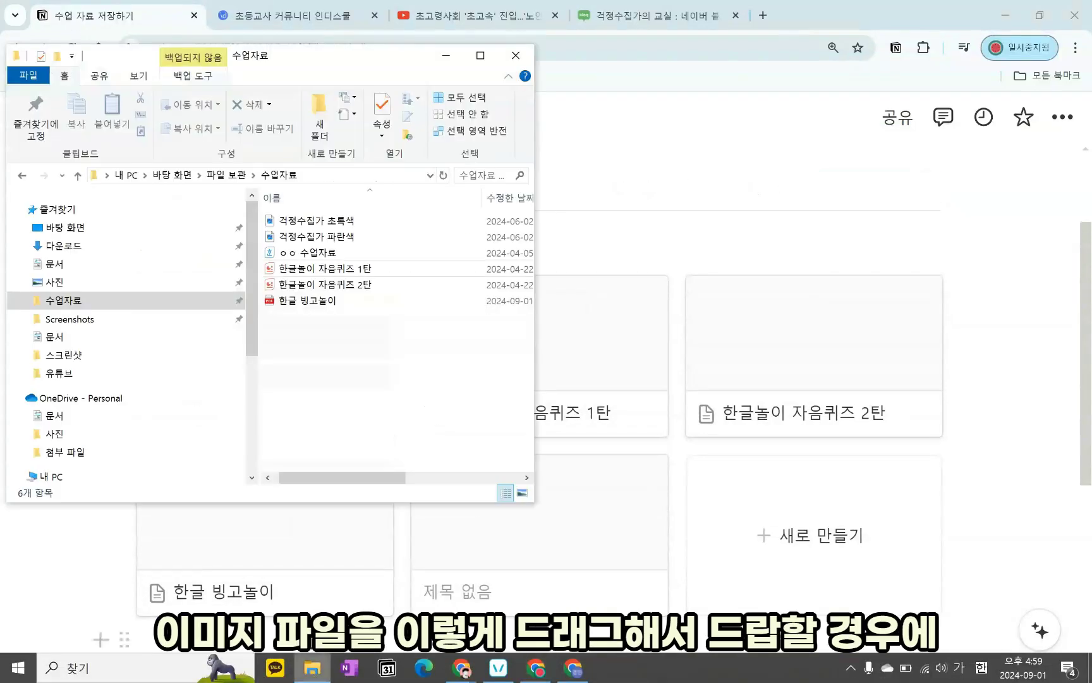
pyautogui.click(326, 221)
pyautogui.keyDown('ctrl'); pyautogui.click(335, 238); pyautogui.keyUp('ctrl')
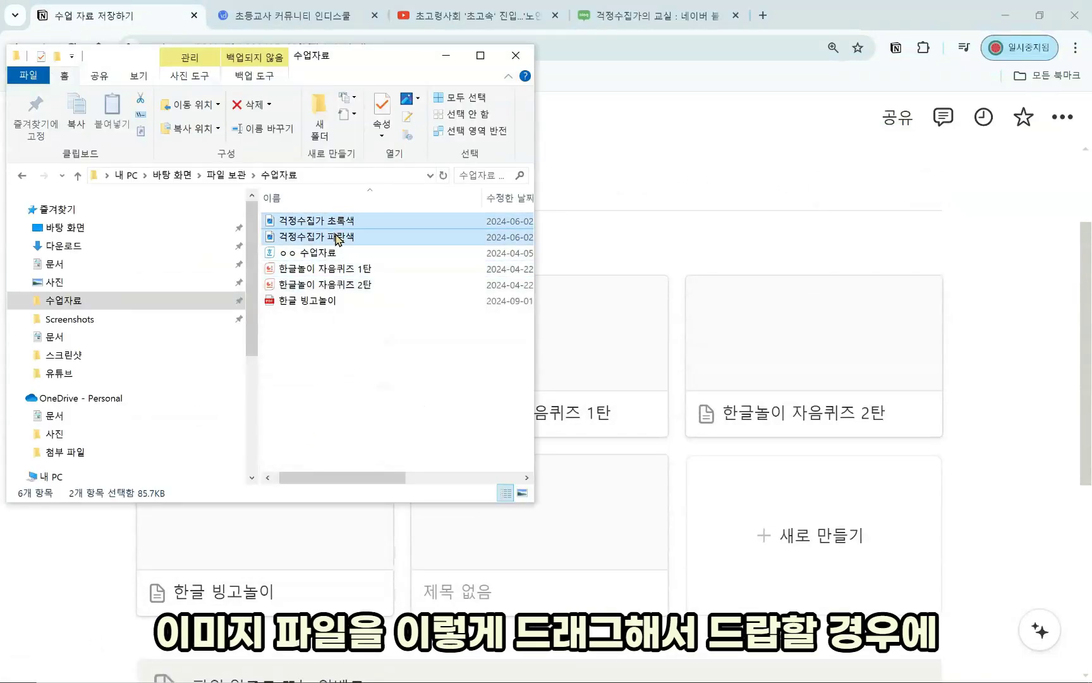
pyautogui.moveTo(335, 238); pyautogui.dragTo(684, 341)
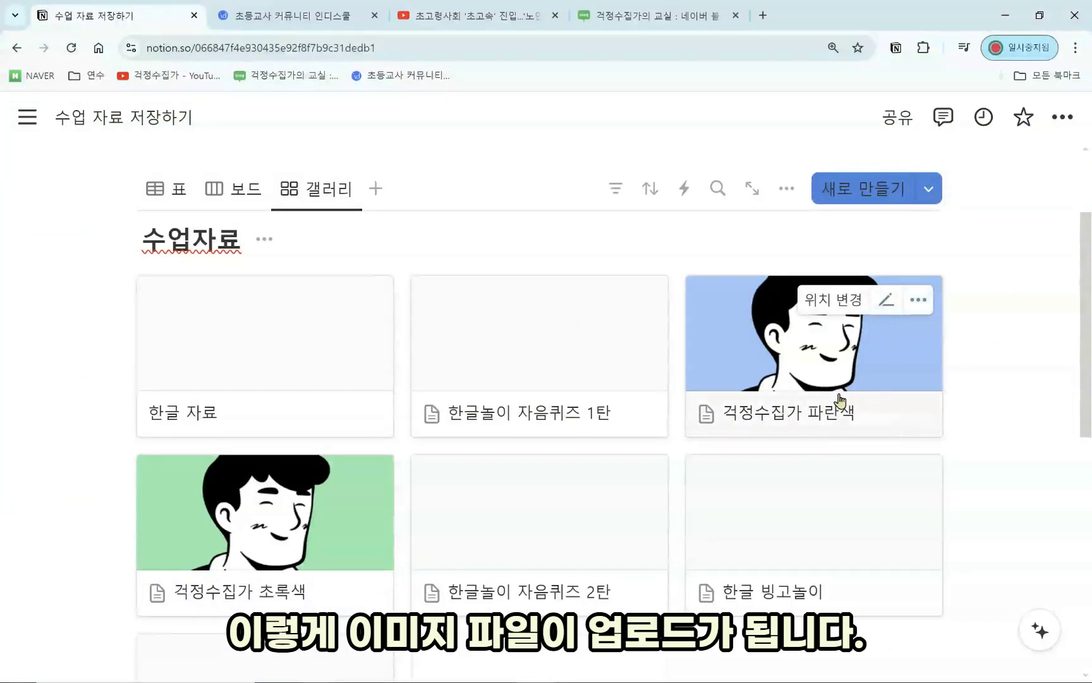
# Reorder the gallery so the 걱정수집가 파란색 card comes first and the 걱정수집가 초록색 card second
pyautogui.moveTo(797, 350); pyautogui.dragTo(216, 362)
pyautogui.moveTo(266, 505); pyautogui.dragTo(429, 361)
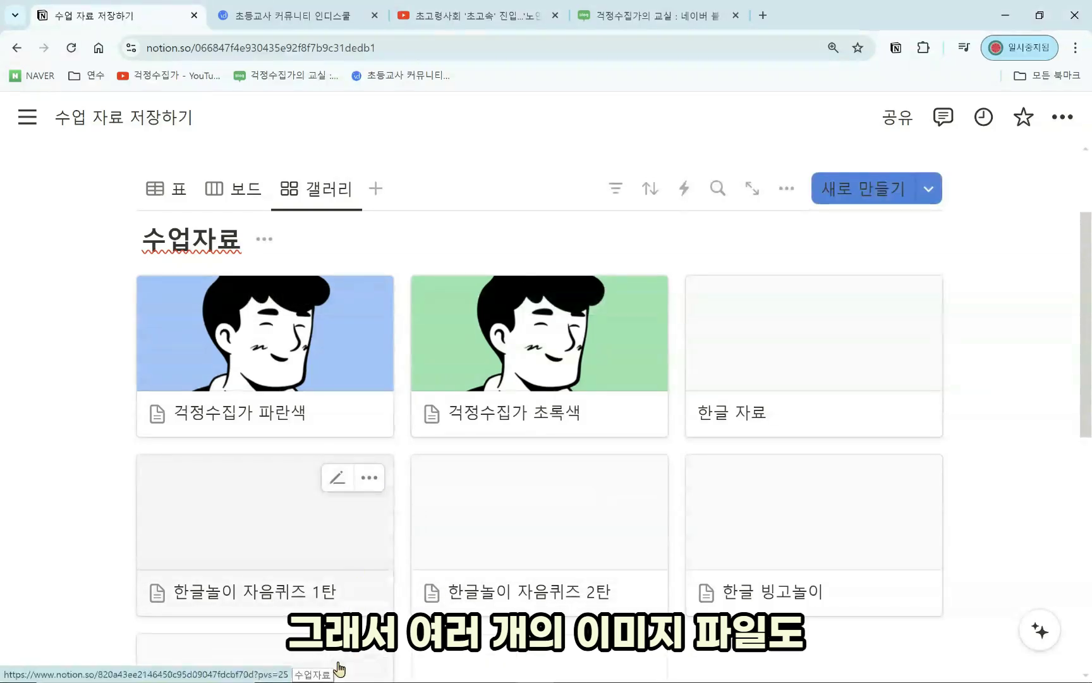
pyautogui.click(312, 671)
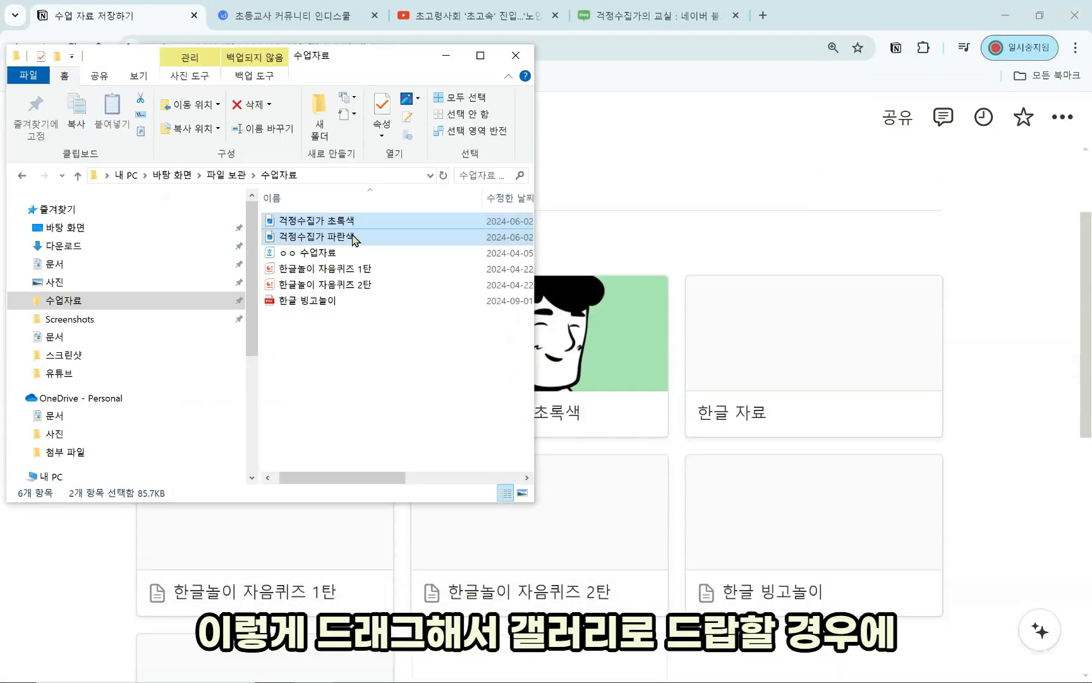
pyautogui.click(972, 411)
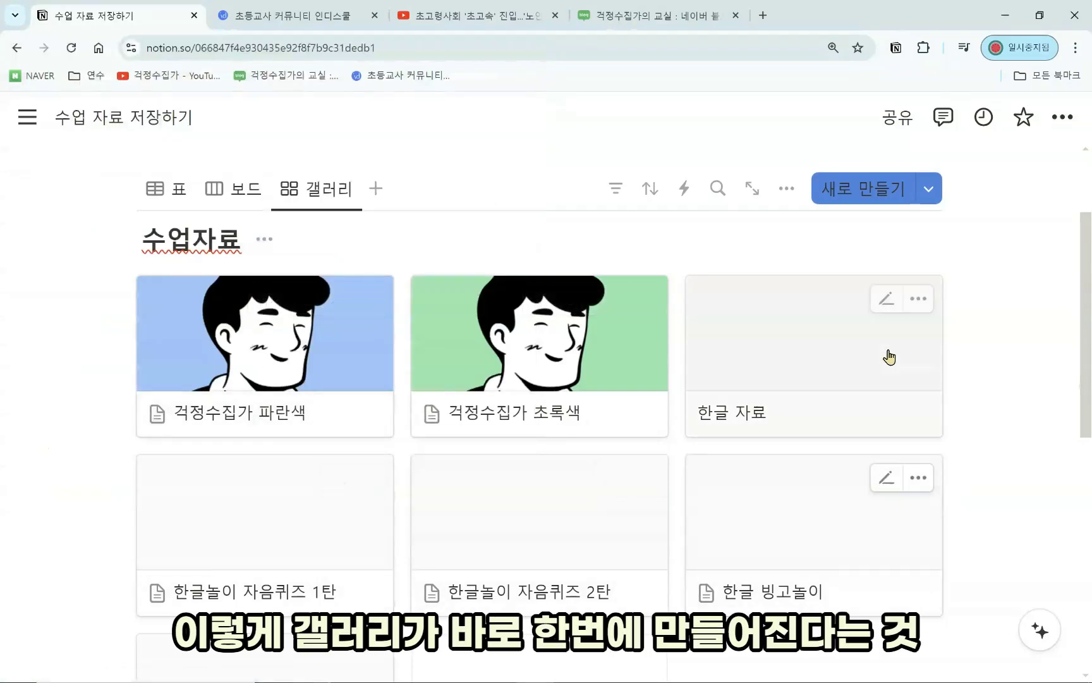
pyautogui.scroll(2, 629, 552)
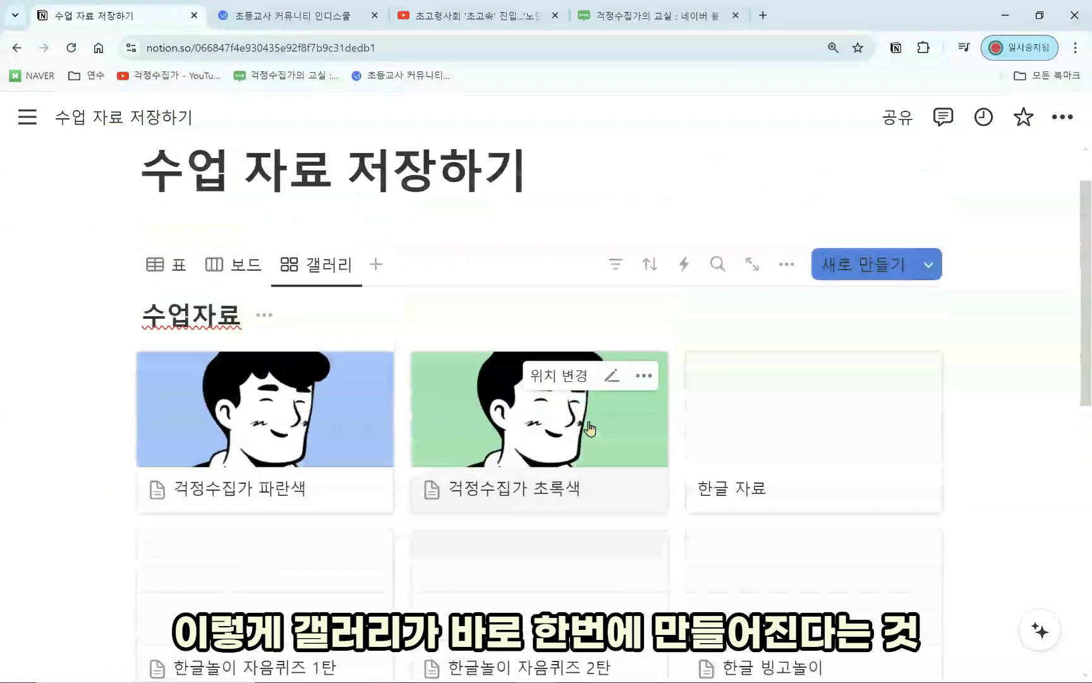
# Return to the table view and delete all six rows below 한글 자료
pyautogui.click(174, 265)
pyautogui.scroll(-2, 481, 429)
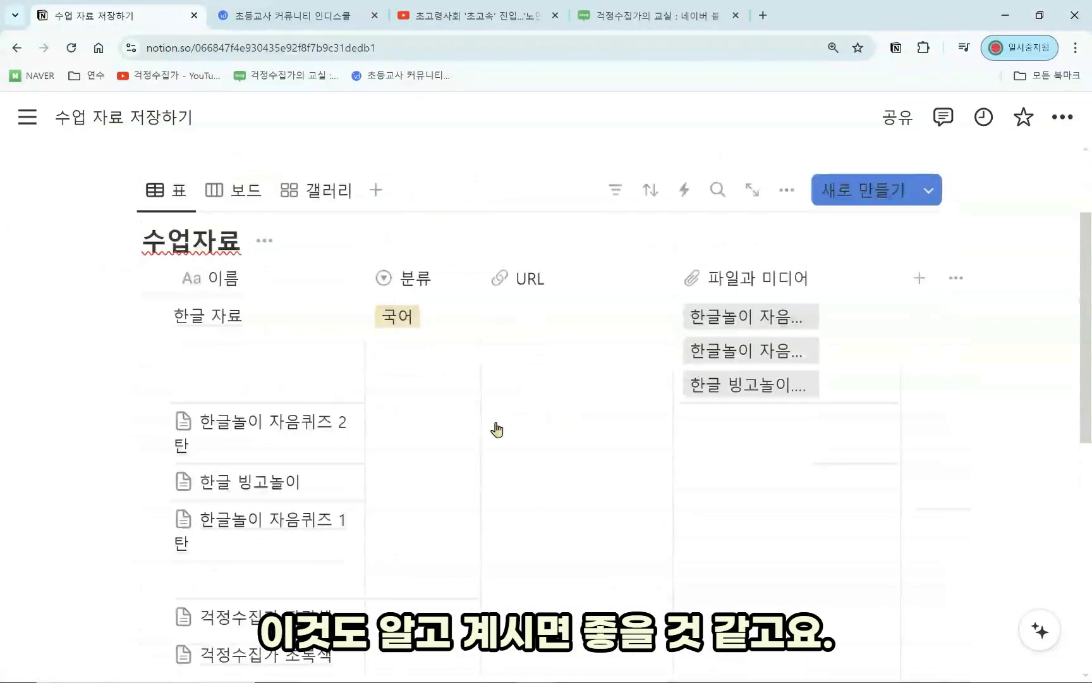
pyautogui.scroll(-1, 689, 384)
pyautogui.scroll(2, 710, 379)
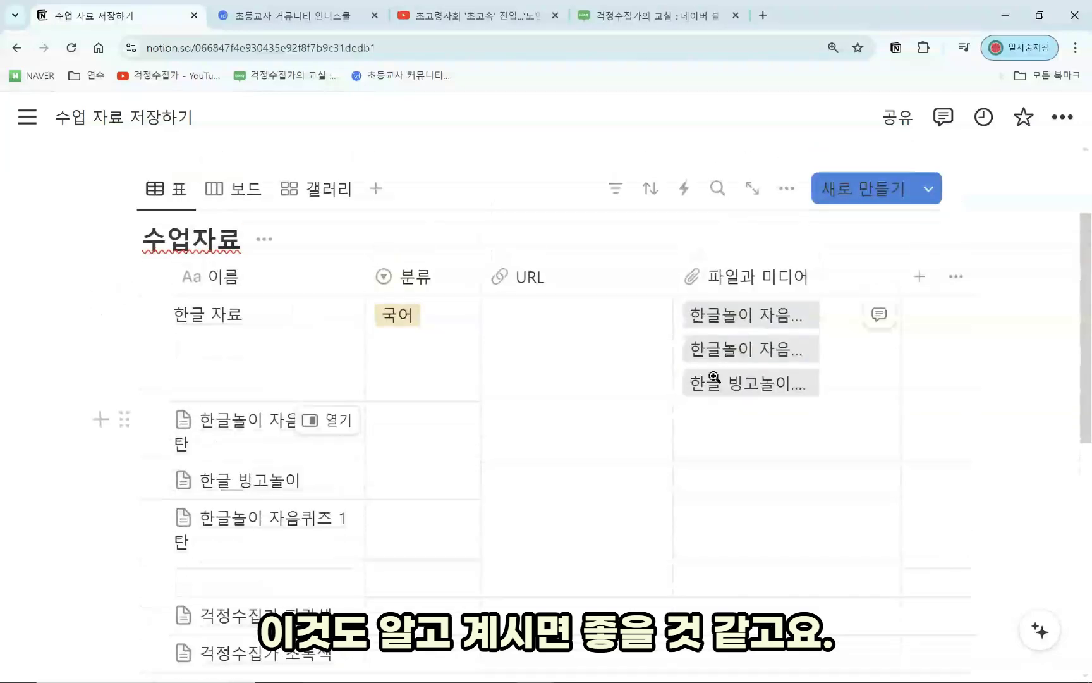
pyautogui.click(720, 378)
pyautogui.scroll(-5, 720, 378)
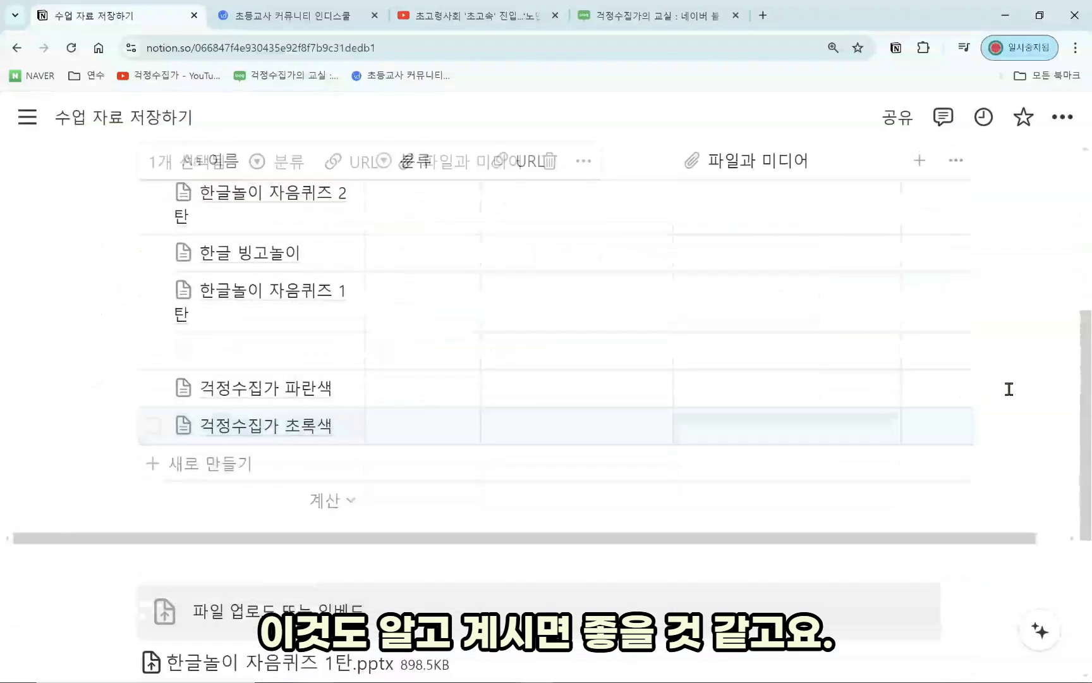
pyautogui.moveTo(1010, 444); pyautogui.dragTo(214, 342)
pyautogui.scroll(3, 214, 342)
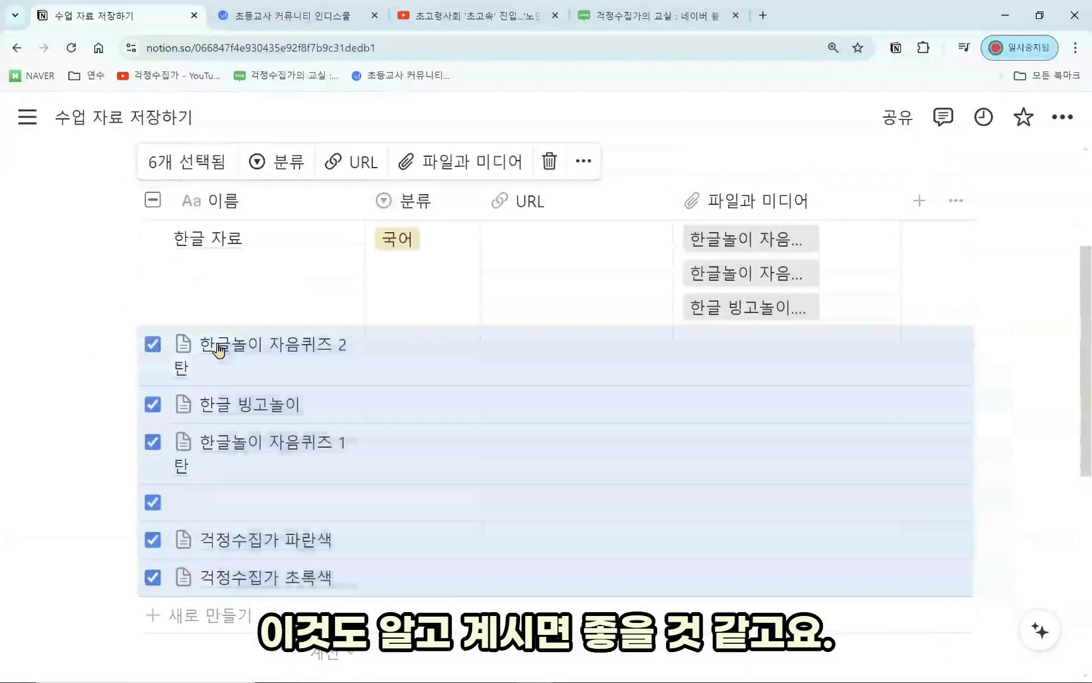
pyautogui.press('Delete')
pyautogui.click(405, 335)
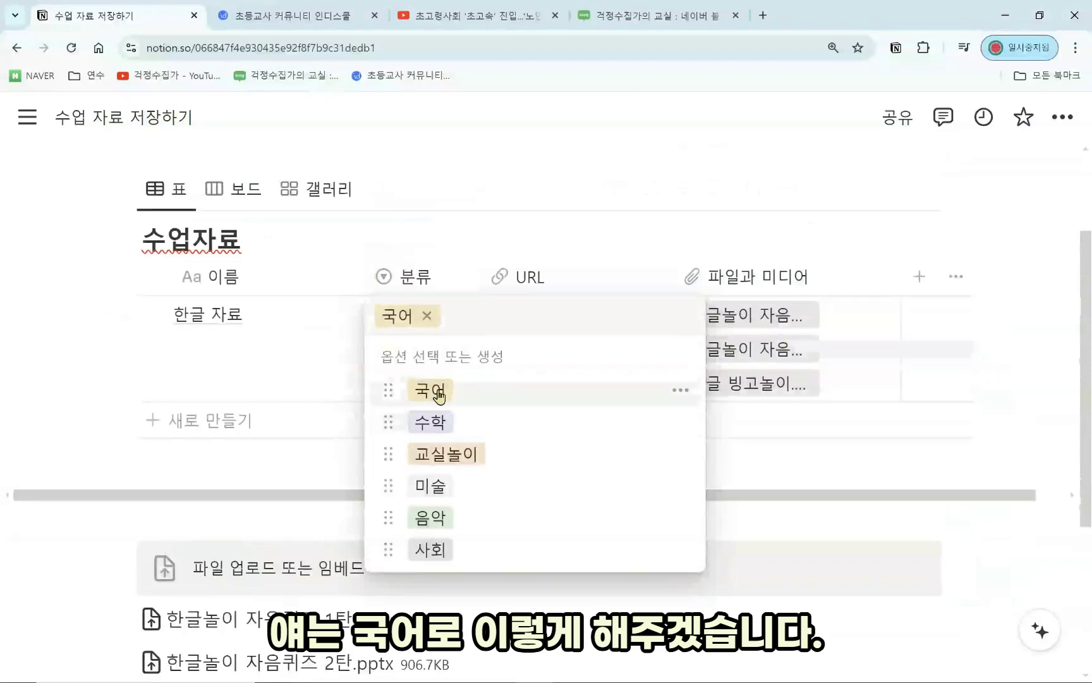
pyautogui.click(964, 365)
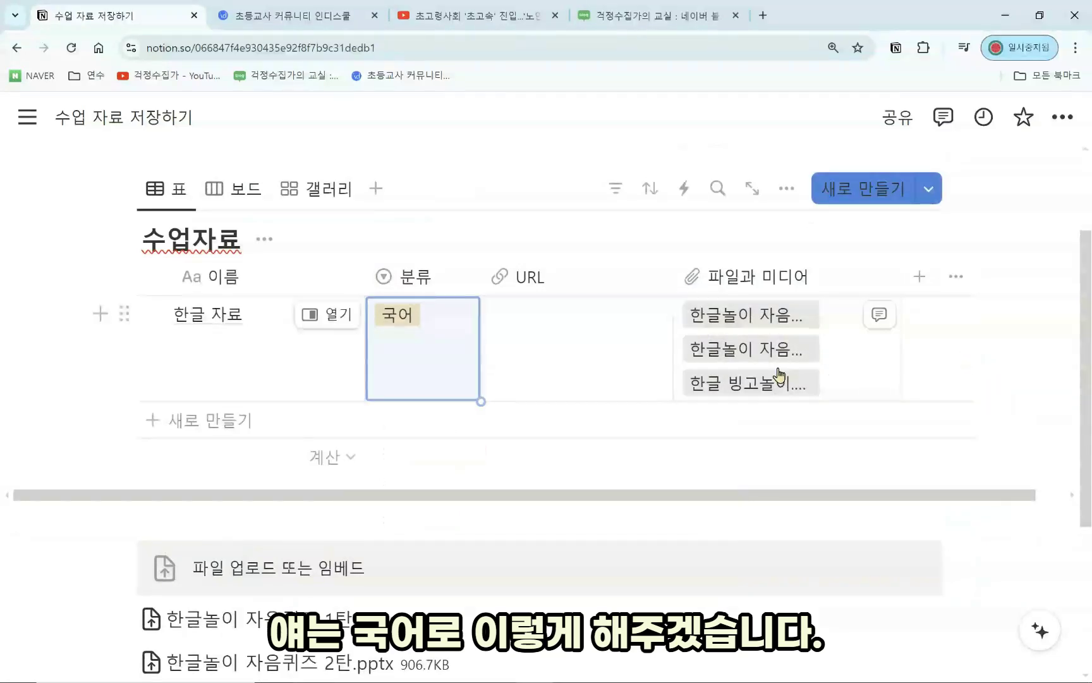
pyautogui.scroll(-4, 520, 557)
pyautogui.moveTo(495, 554); pyautogui.dragTo(209, 308)
pyautogui.scroll(5, 251, 370)
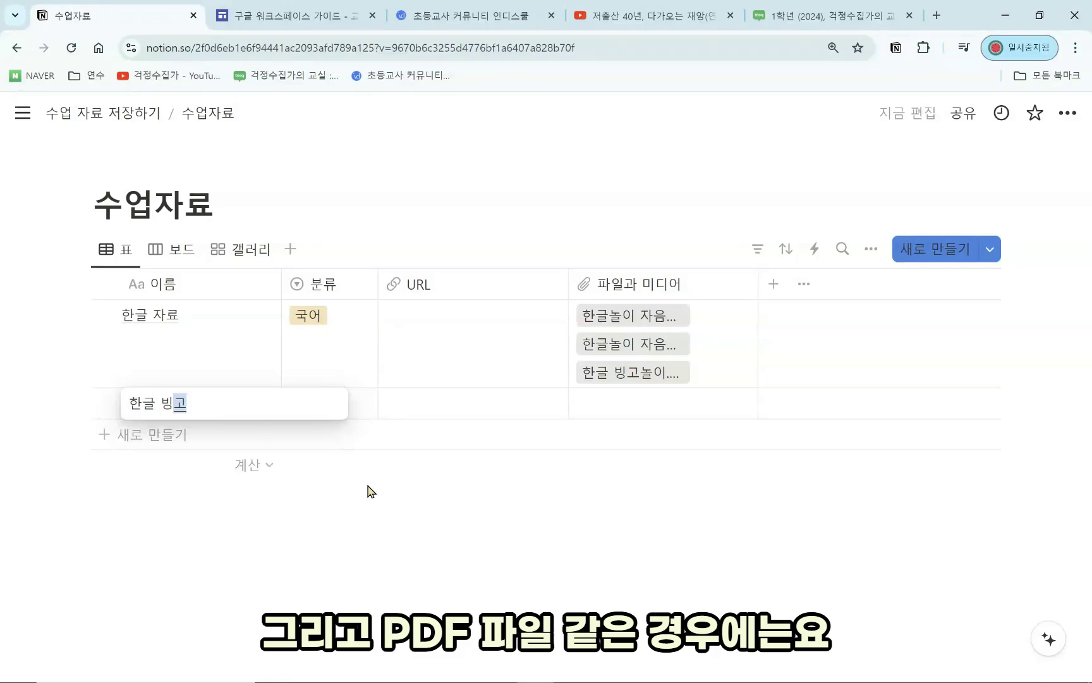
# Name the new row 한글 빙고 and upload 한글 빙고놀이.pdf into its page as a file block
pyautogui.press('Return')
pyautogui.click(253, 405)
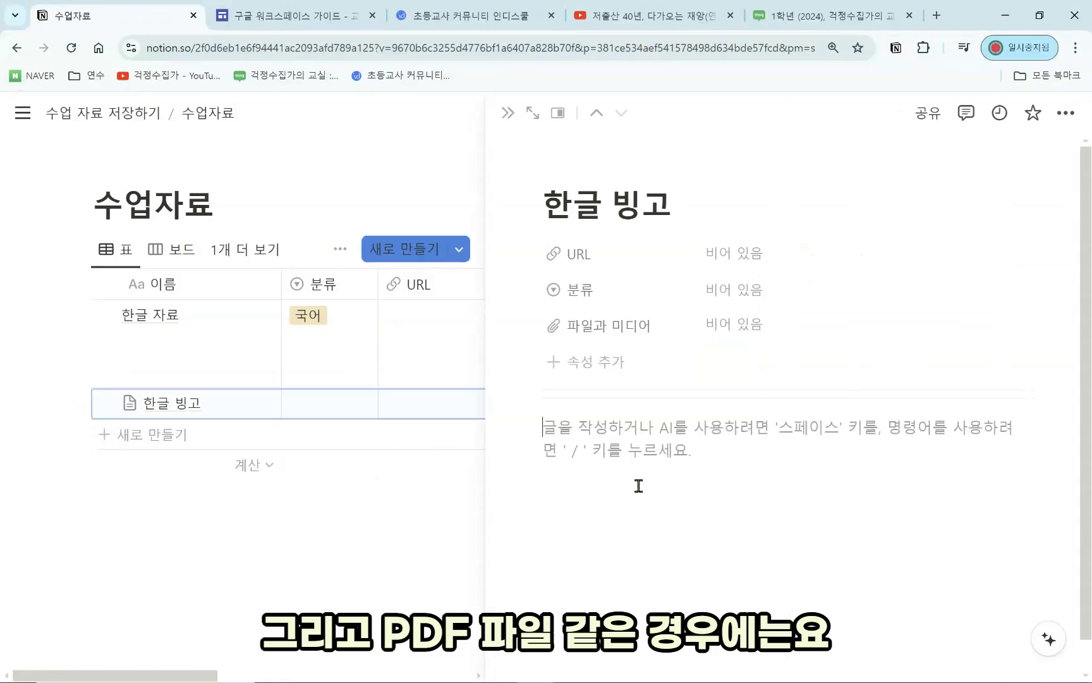
pyautogui.write('/파일')
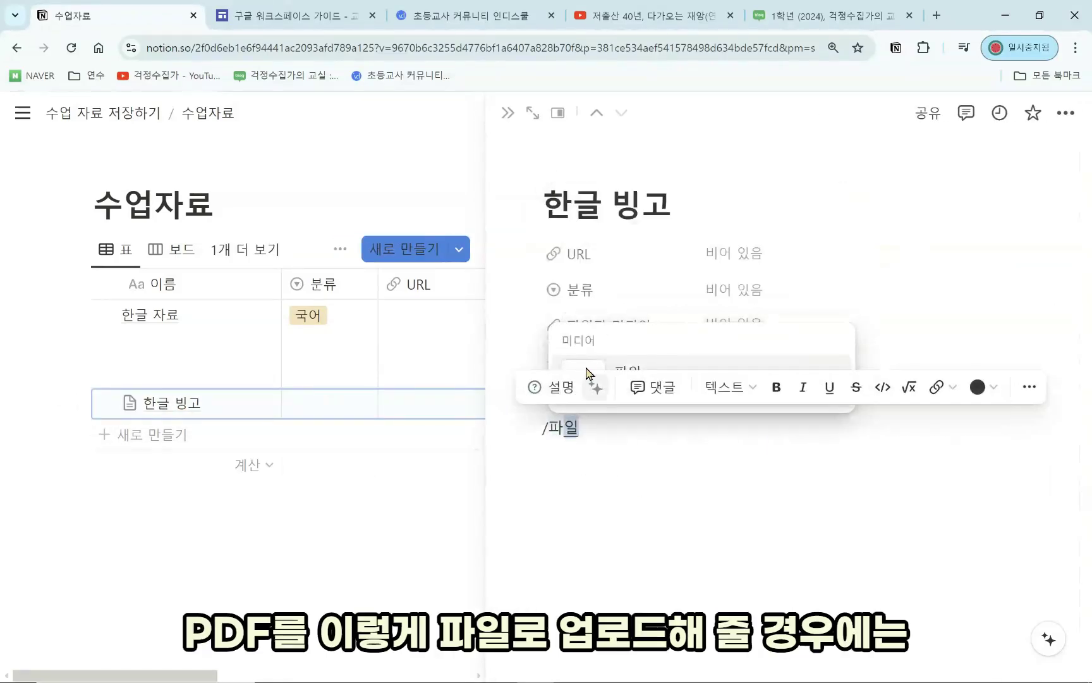
pyautogui.click(629, 365)
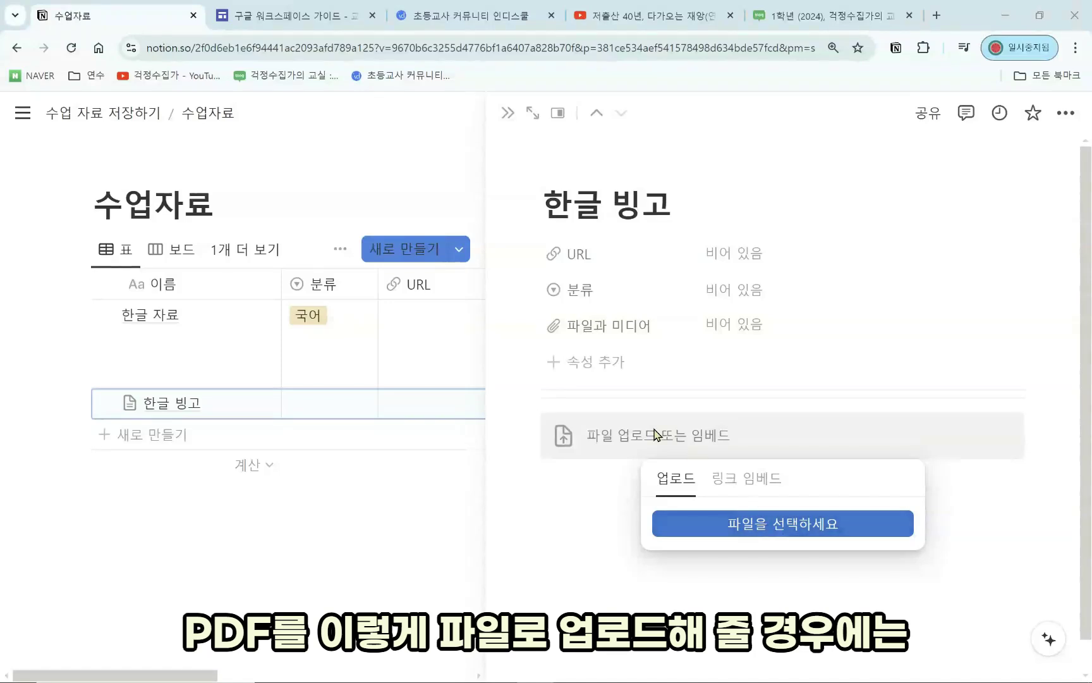
pyautogui.doubleClick(211, 159)
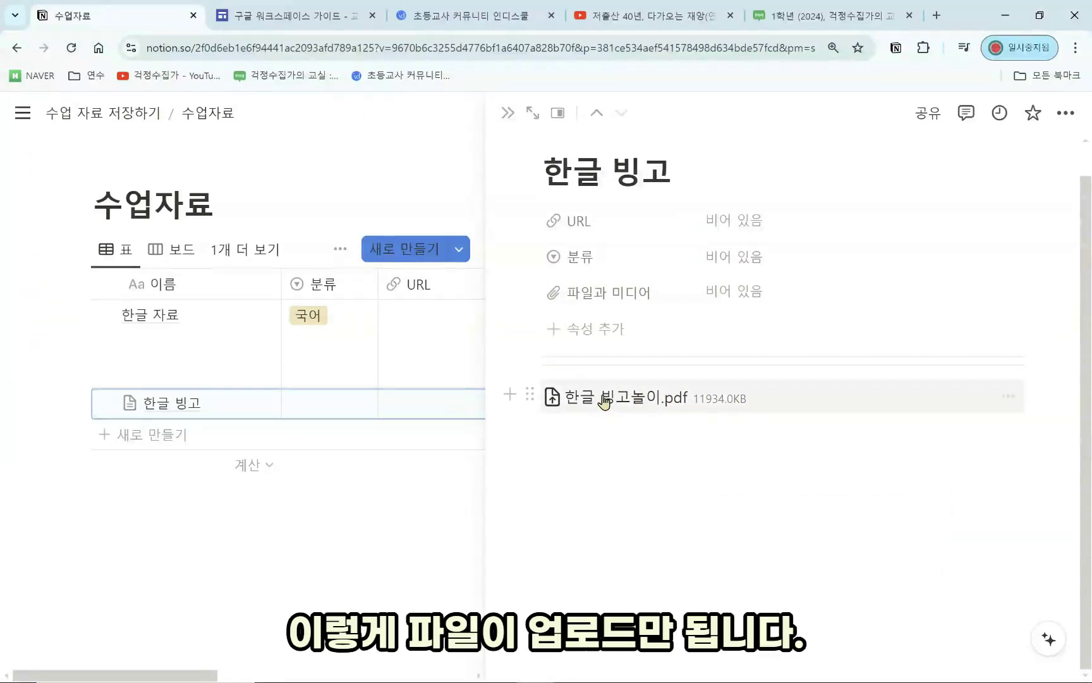
# Drop 한글 빙고놀이.pdf from File Explorer onto the 한글 빙고 page, below the existing file block
pyautogui.click(700, 436)
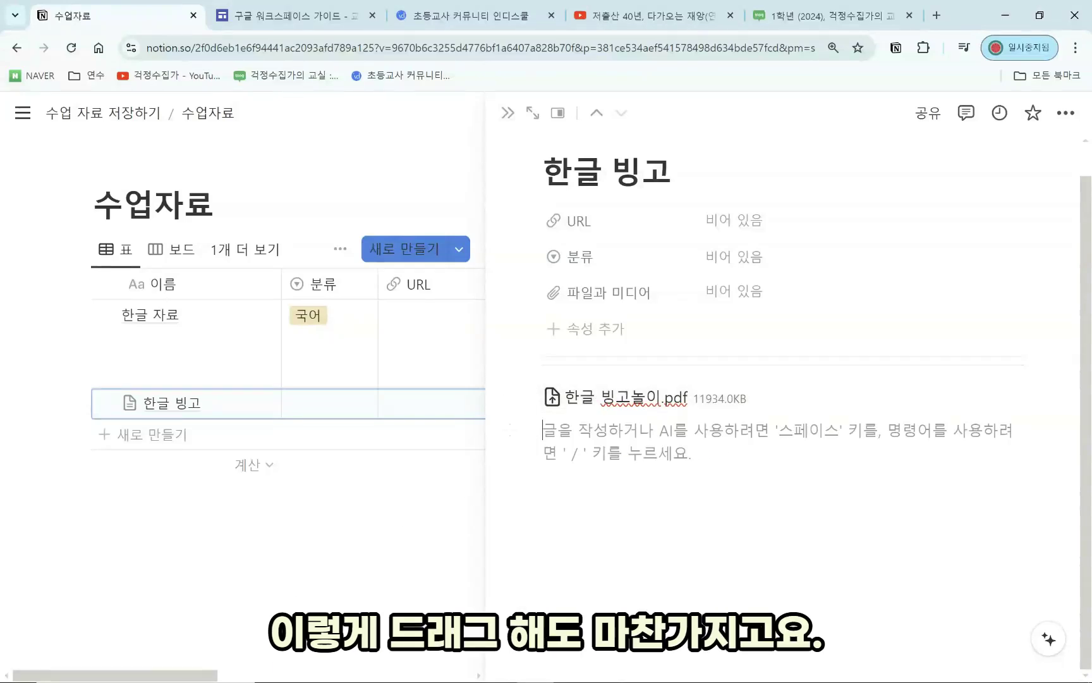
pyautogui.click(312, 675)
pyautogui.moveTo(308, 300); pyautogui.dragTo(640, 450)
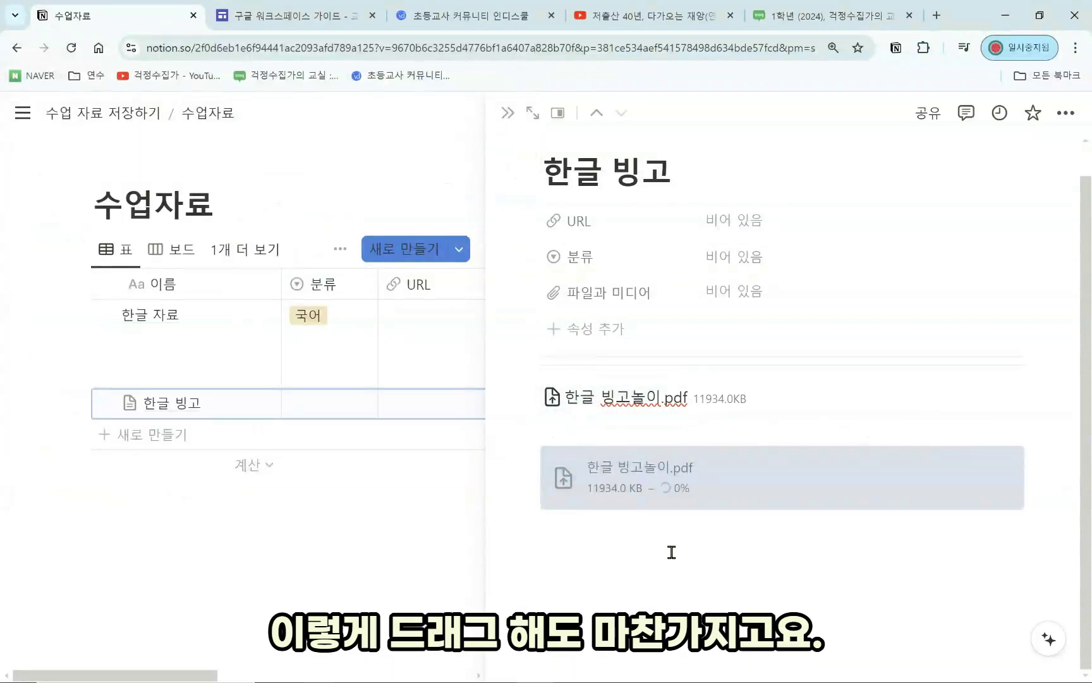
# Insert a PDF embed block below the two file blocks and upload the 한글 빙고놀이 PDF into it
pyautogui.click(640, 509)
pyautogui.write('/')
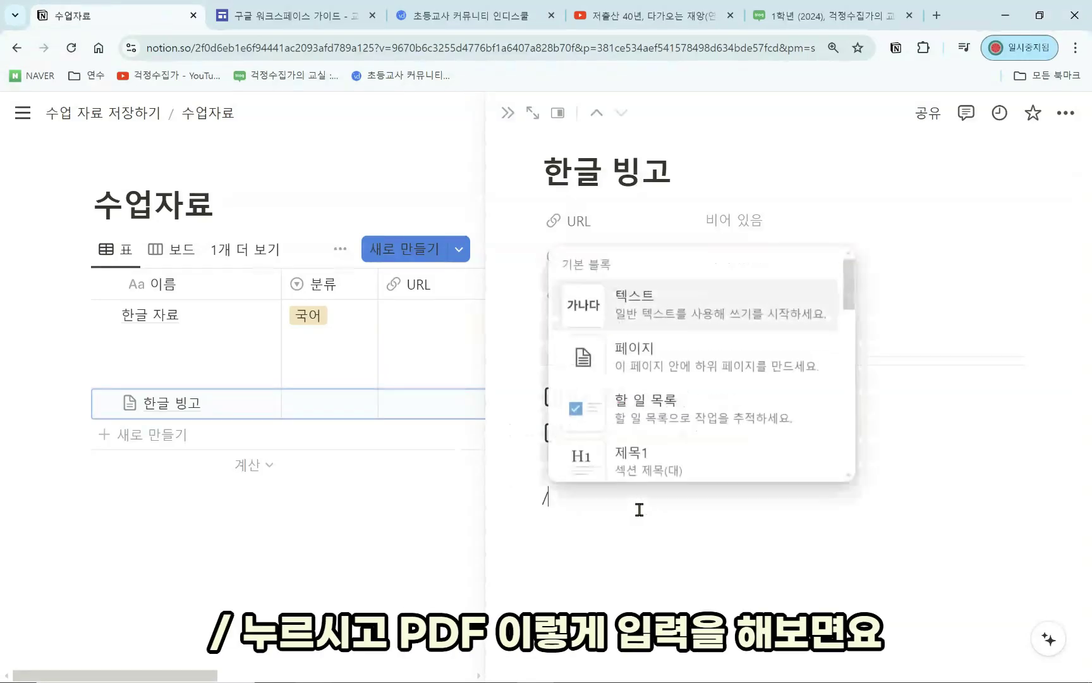
pyautogui.write('pdf')
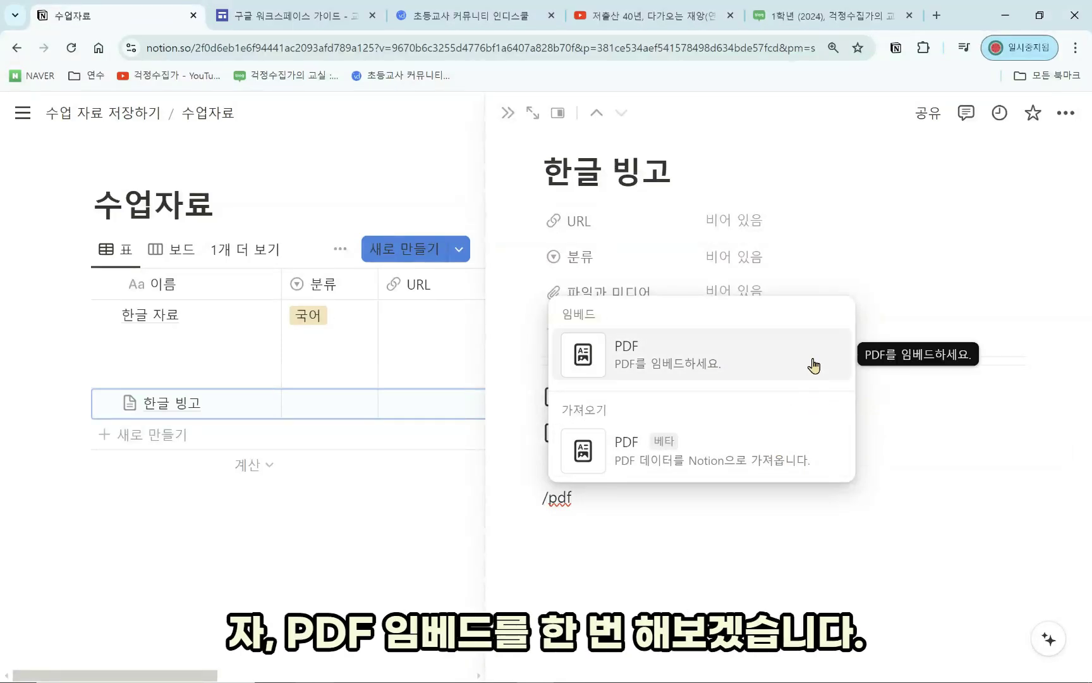
pyautogui.click(814, 366)
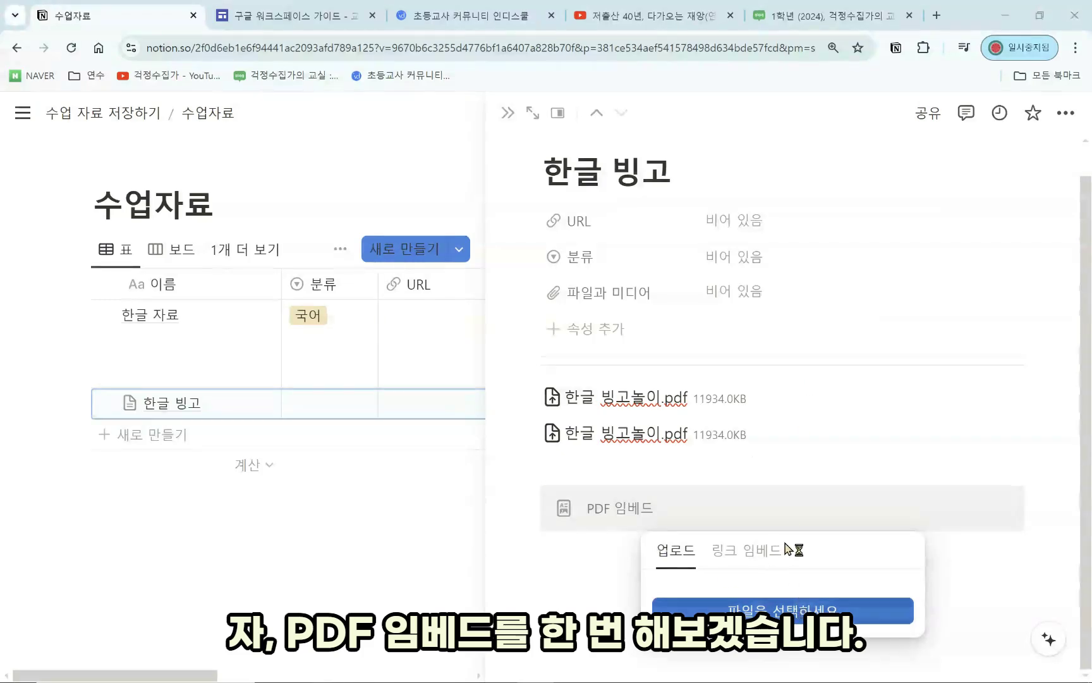
pyautogui.doubleClick(235, 151)
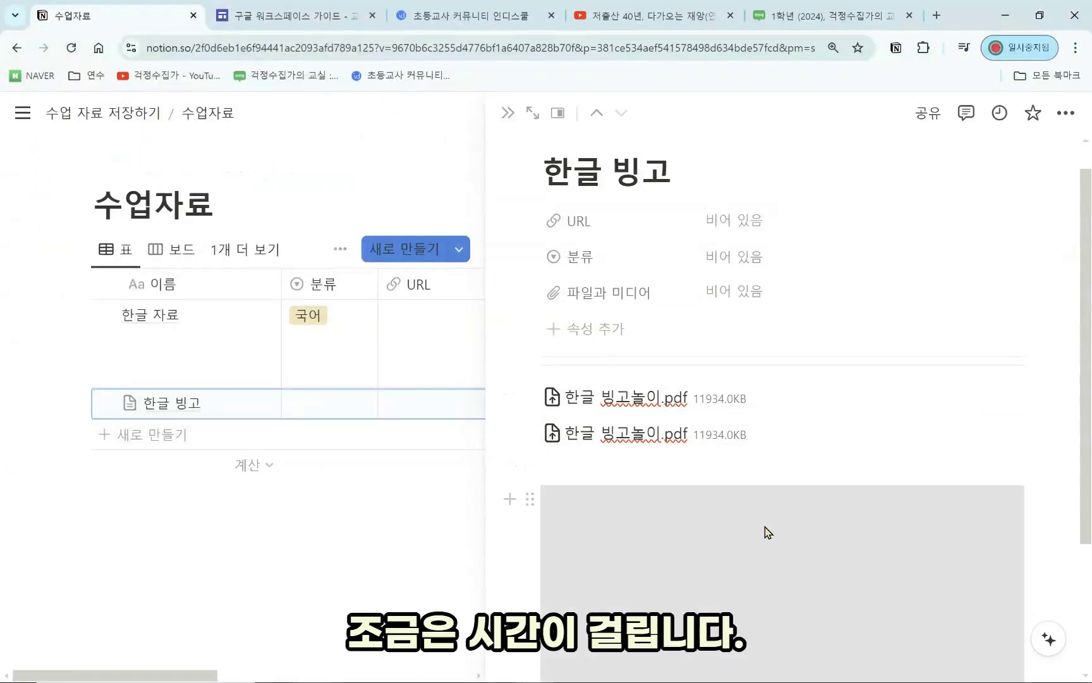
# Look through the pages of the embedded PDF on the 한글 빙고 page
pyautogui.scroll(-3, 767, 532)
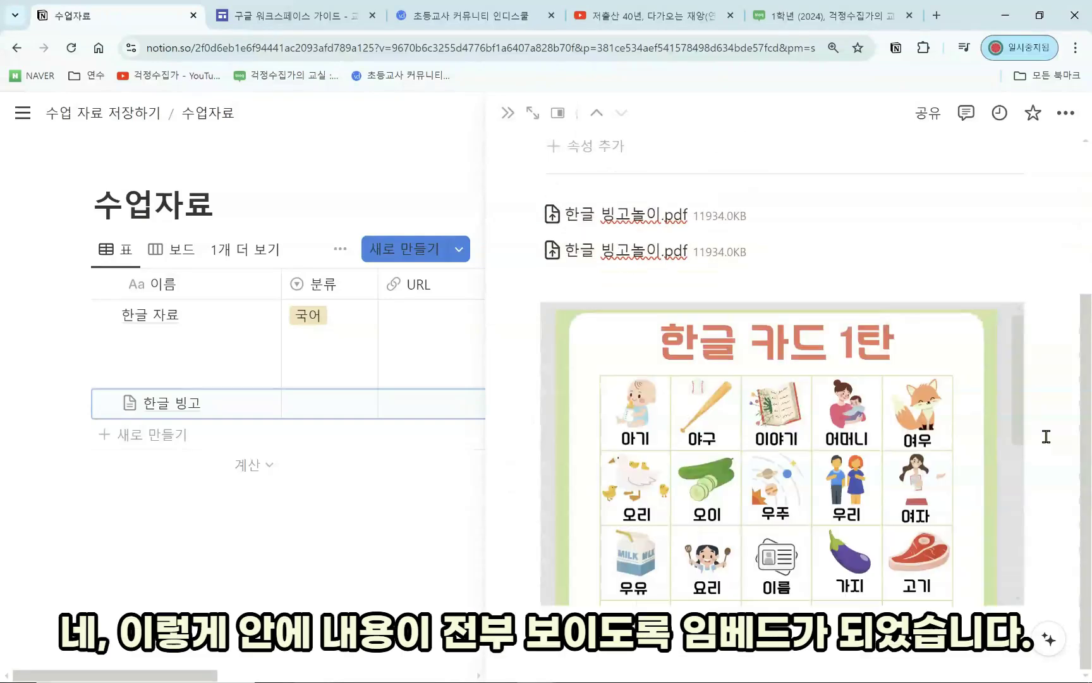
pyautogui.scroll(-2, 1000, 451)
pyautogui.moveTo(1007, 588); pyautogui.dragTo(1004, 629)
pyautogui.scroll(1, 966, 603)
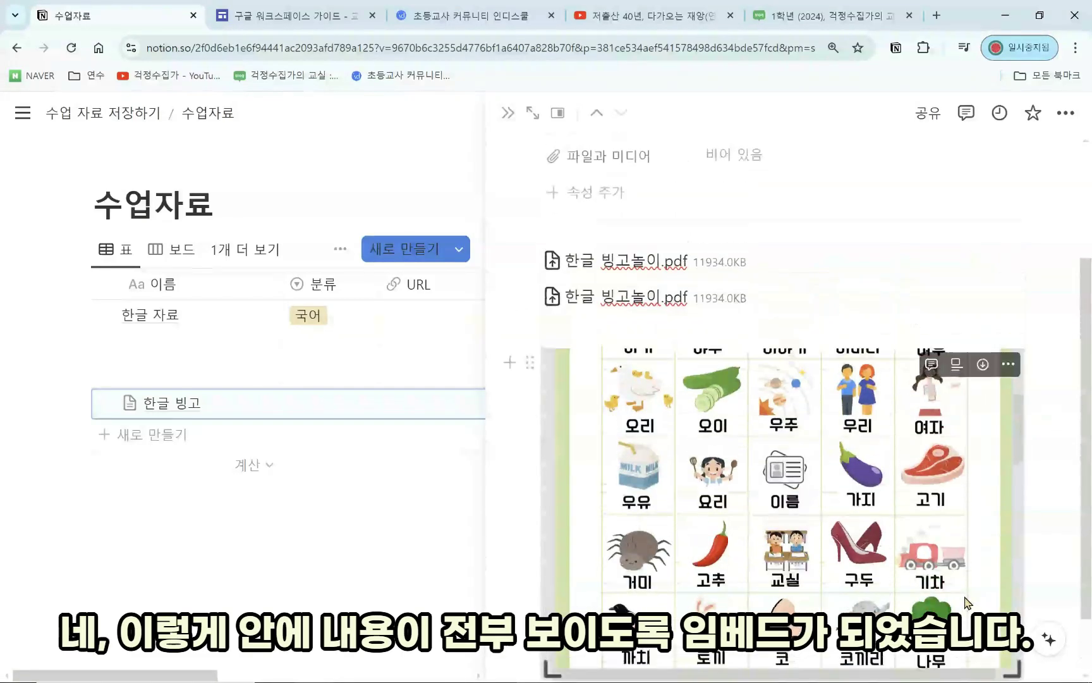
pyautogui.scroll(-5, 966, 603)
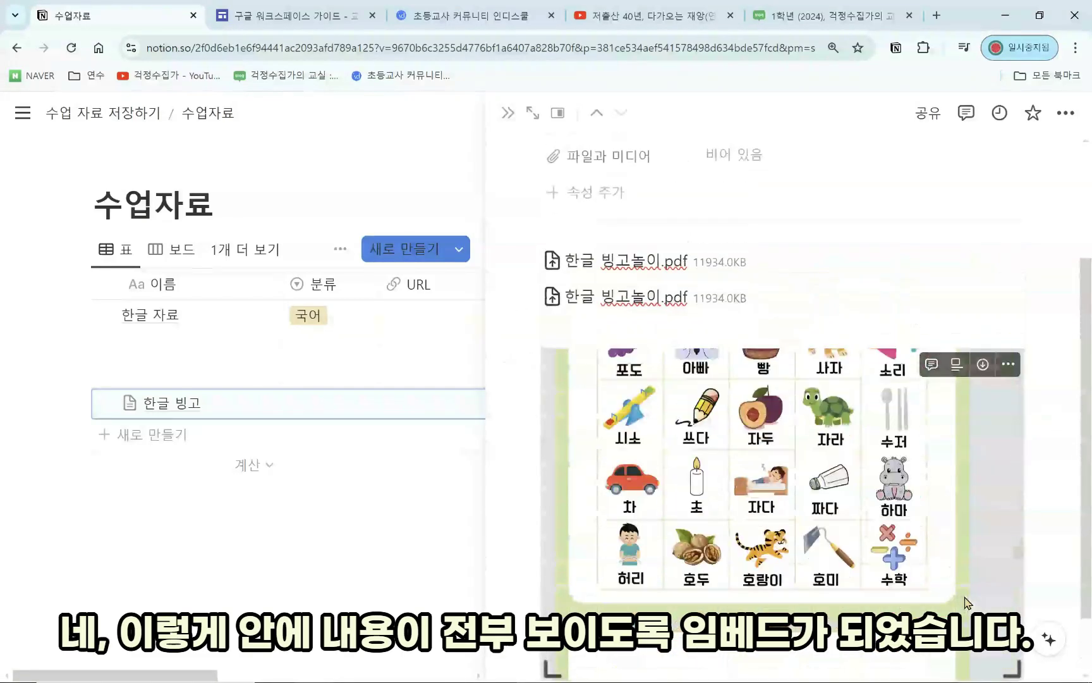
pyautogui.scroll(-3, 965, 602)
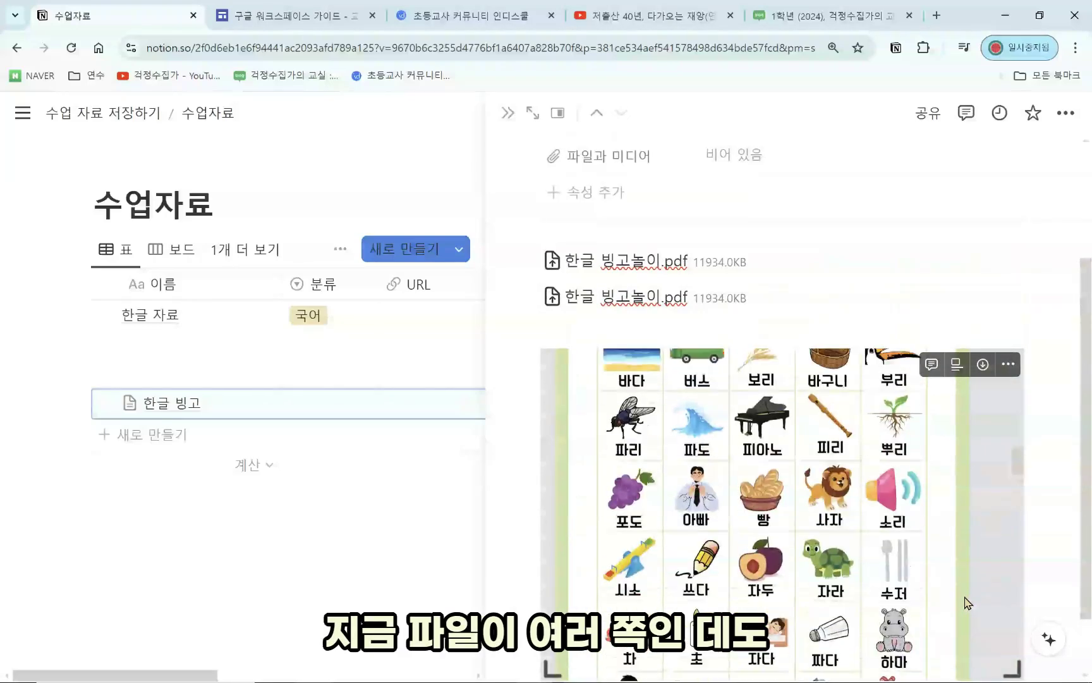
pyautogui.scroll(-8, 967, 602)
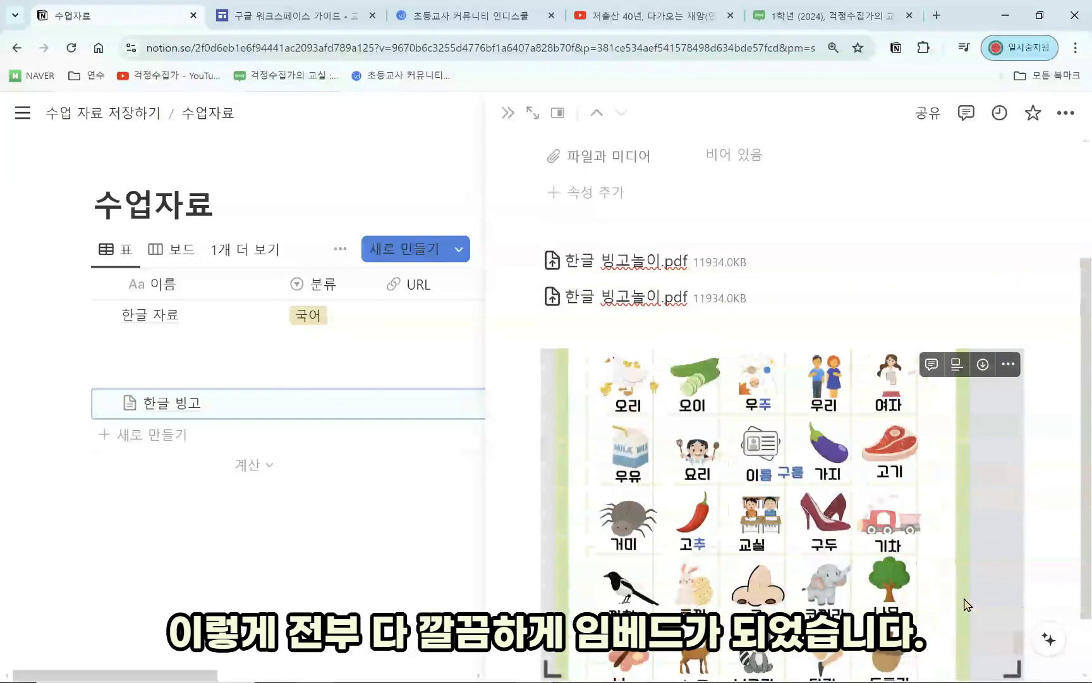
pyautogui.scroll(-5, 1011, 600)
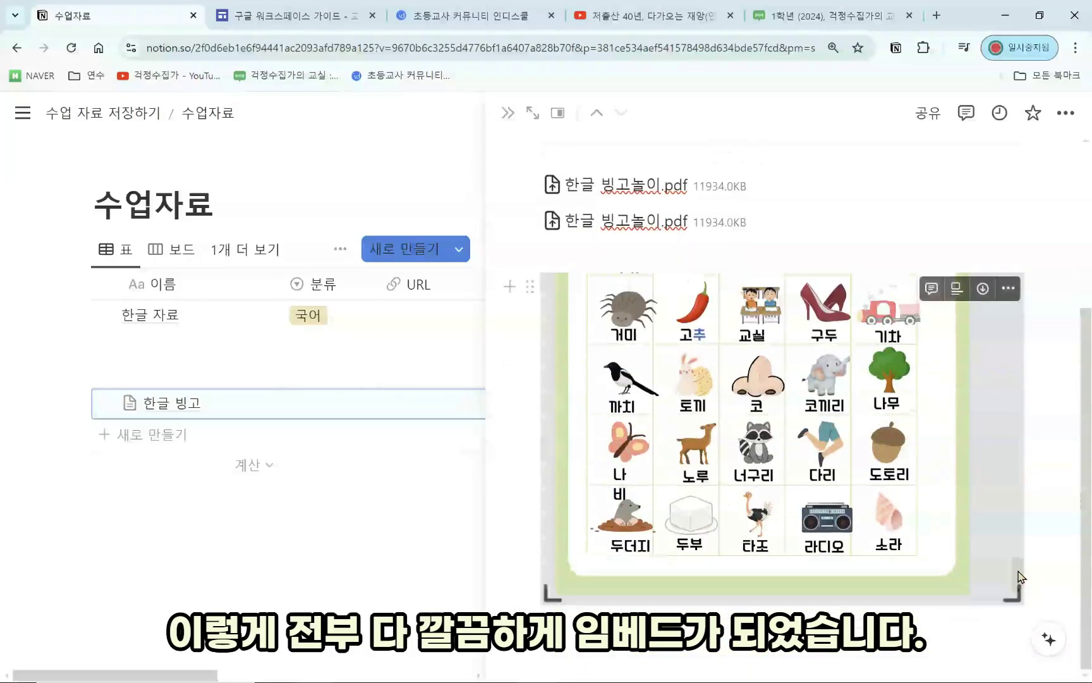
pyautogui.moveTo(1027, 504); pyautogui.dragTo(1023, 315)
pyautogui.scroll(2, 966, 375)
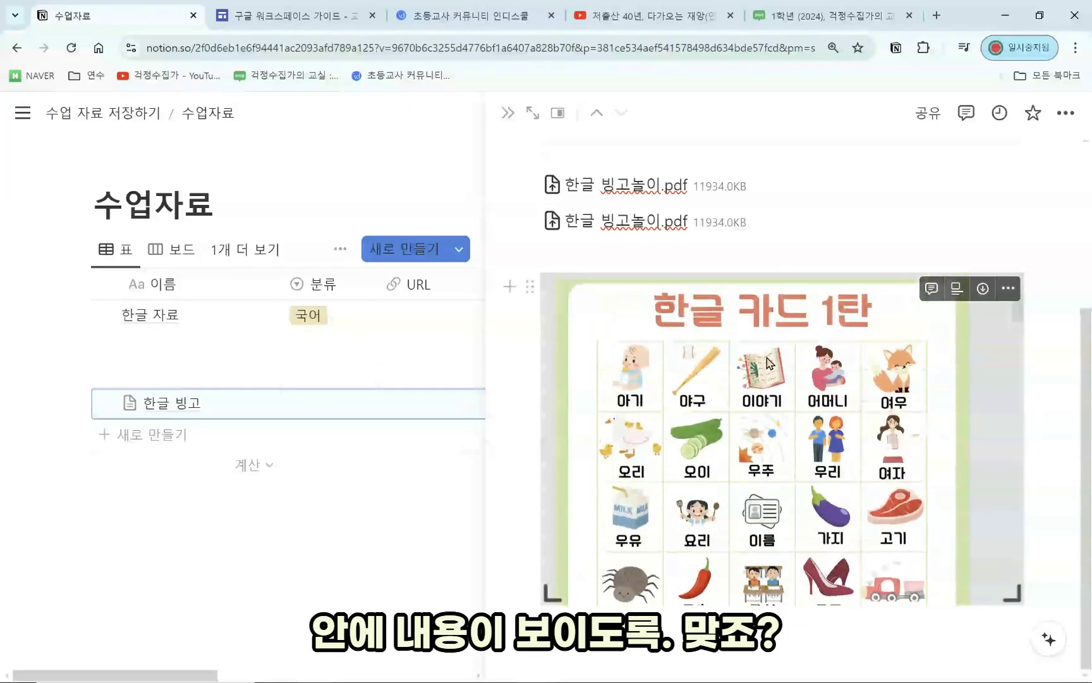
pyautogui.click(845, 244)
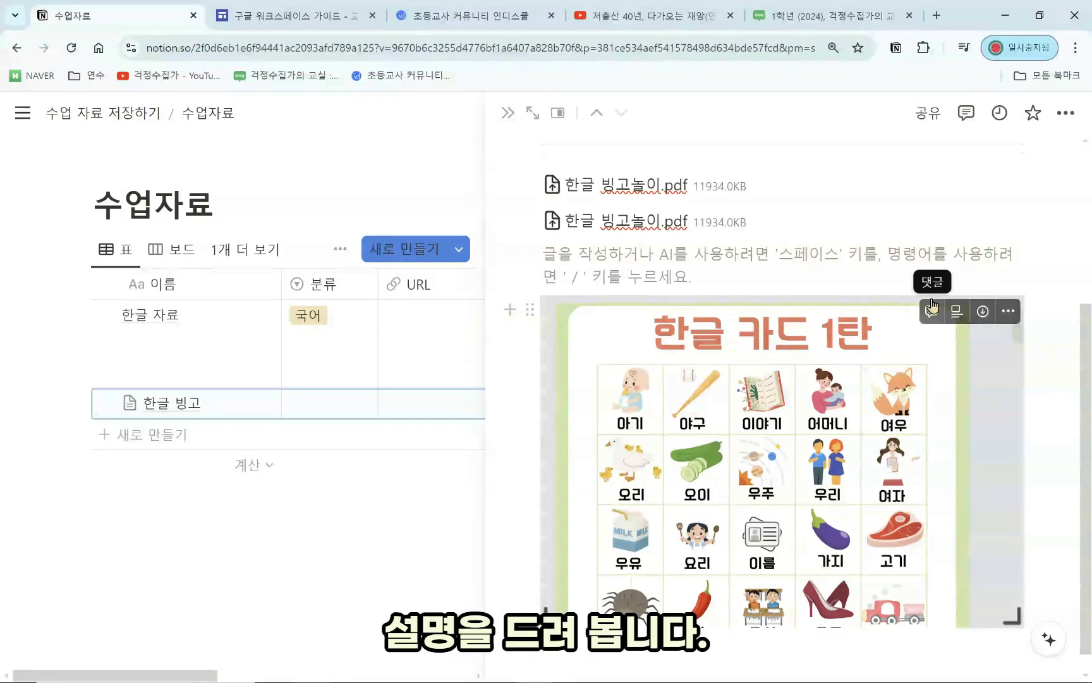
pyautogui.scroll(-6, 854, 405)
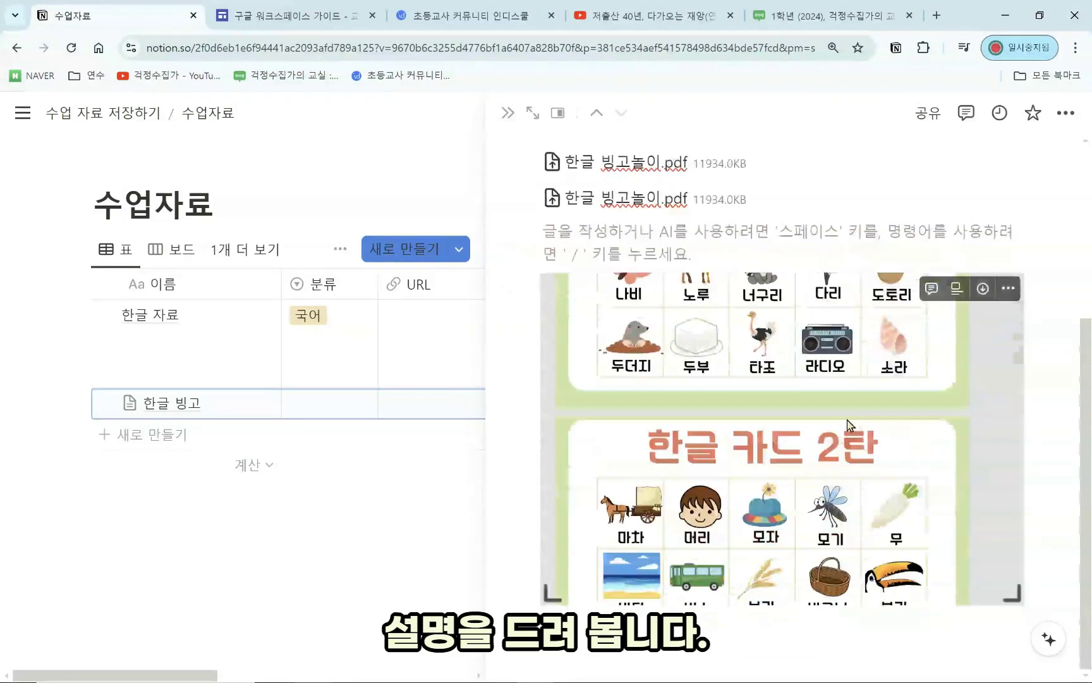
# Close the 한글 빙고 page, reopen it in side peek, and examine how legible the embedded PDF's pages are
pyautogui.scroll(3, 834, 411)
pyautogui.press('Escape')
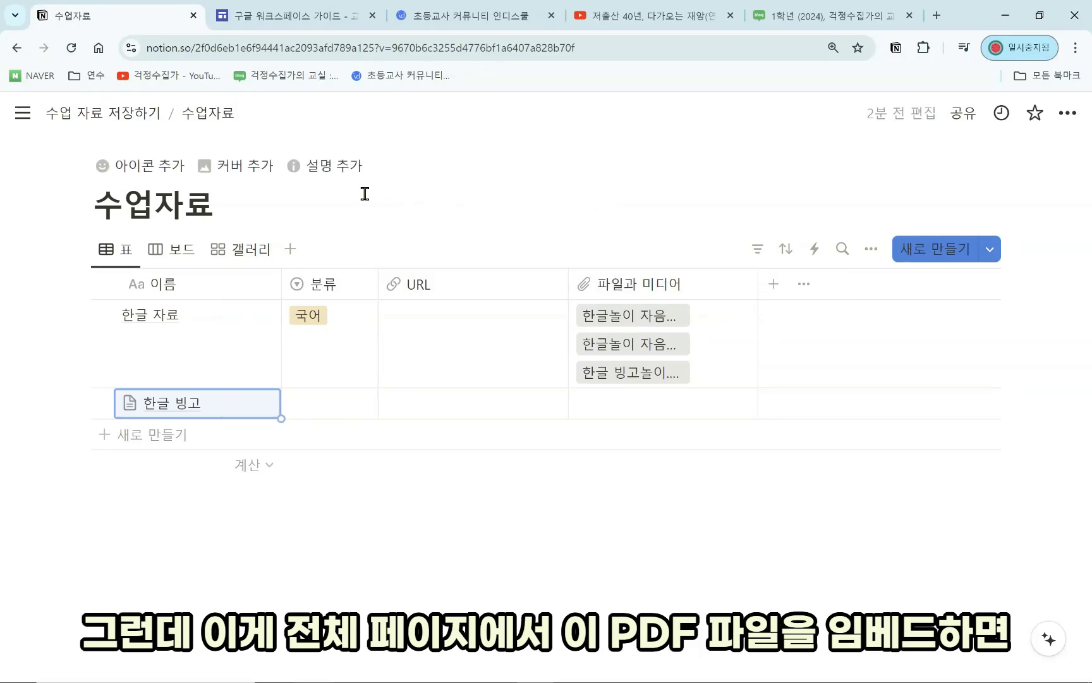
pyautogui.moveTo(315, 403)
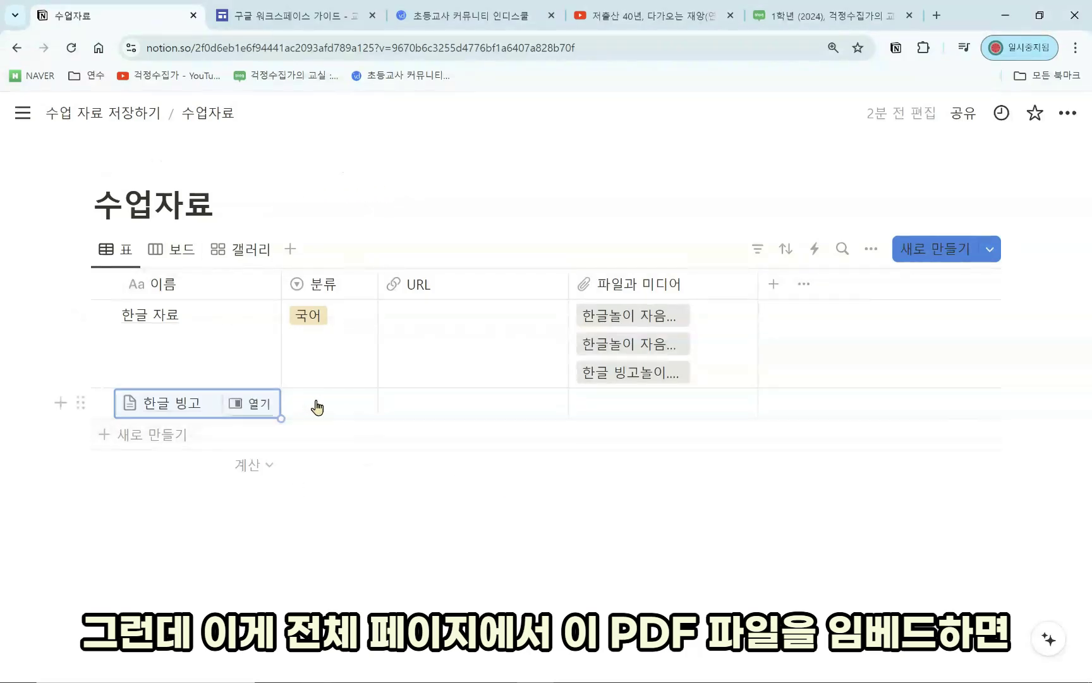
pyautogui.click(264, 416)
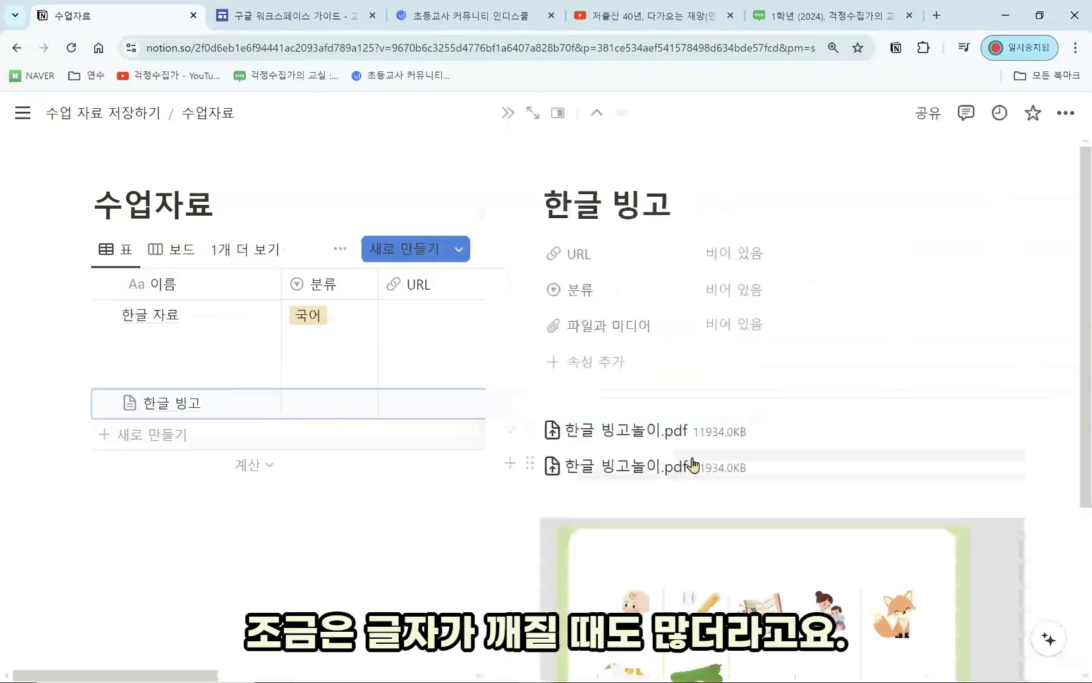
pyautogui.scroll(-3, 695, 463)
pyautogui.scroll(-3, 695, 463)
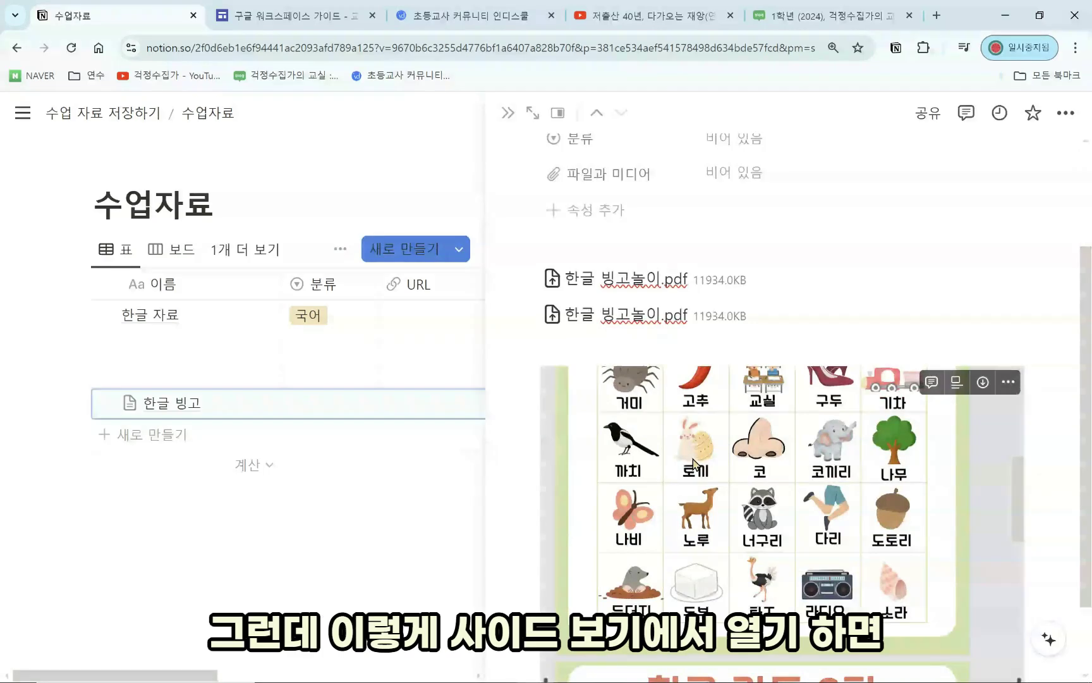
pyautogui.scroll(-2, 565, 454)
pyautogui.scroll(-15, 855, 462)
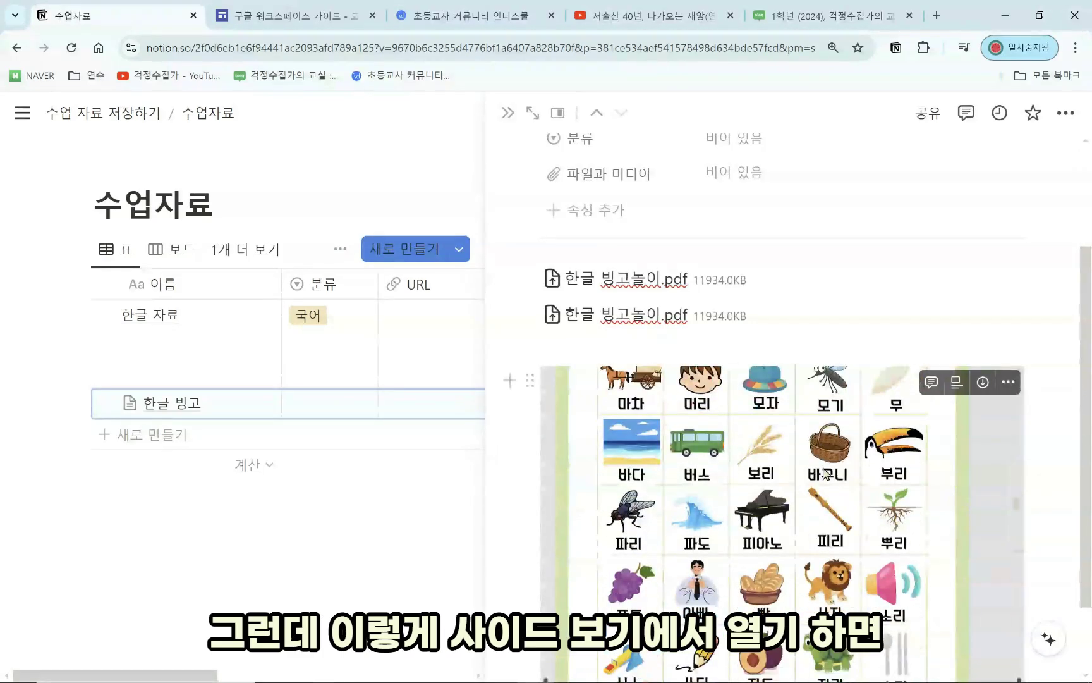
pyautogui.scroll(-5, 684, 553)
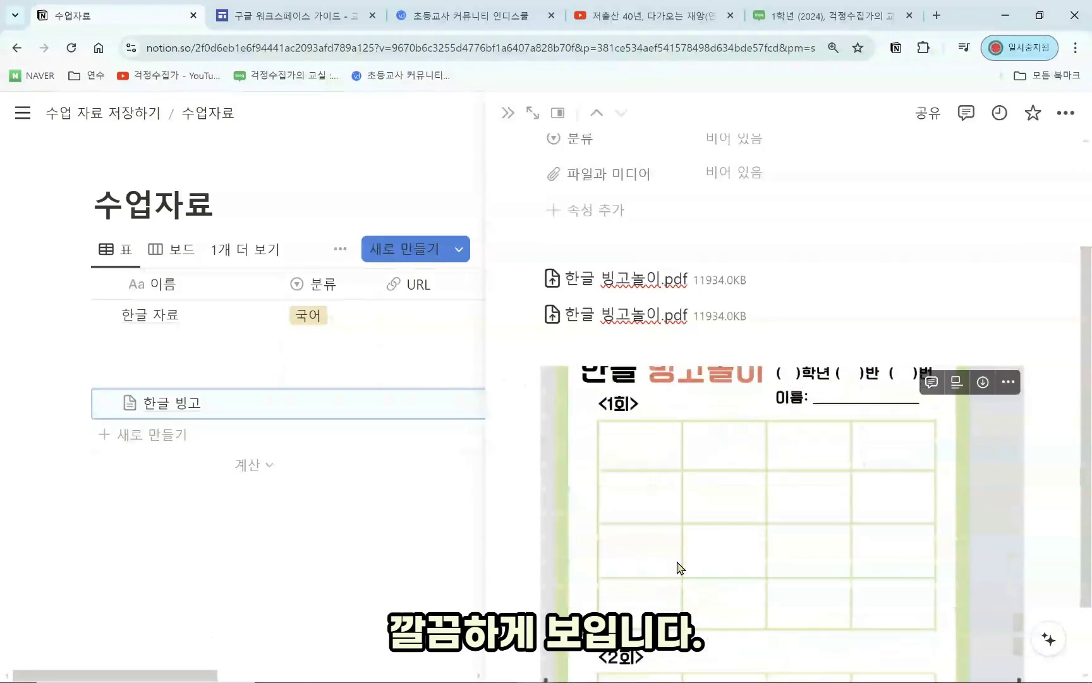
pyautogui.scroll(-10, 854, 563)
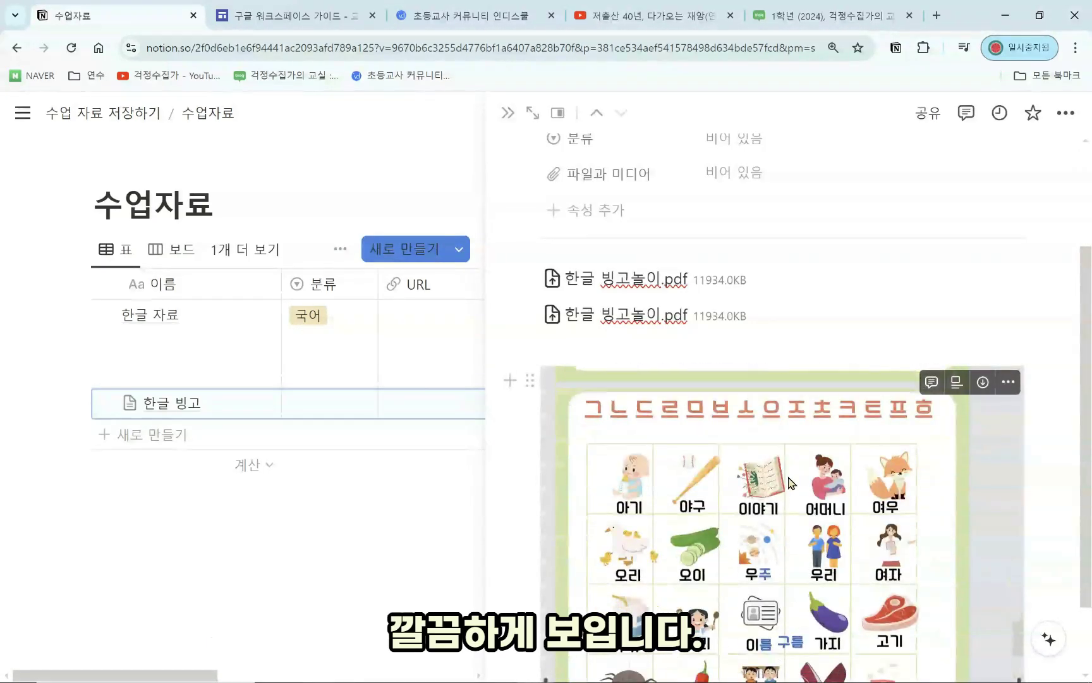
pyautogui.scroll(-2, 832, 479)
# Import the 한글 빙고놀이 PDF's data into Notion with the PDF import command, below the two file blocks on the 한글 빙고 page
pyautogui.scroll(3, 794, 312)
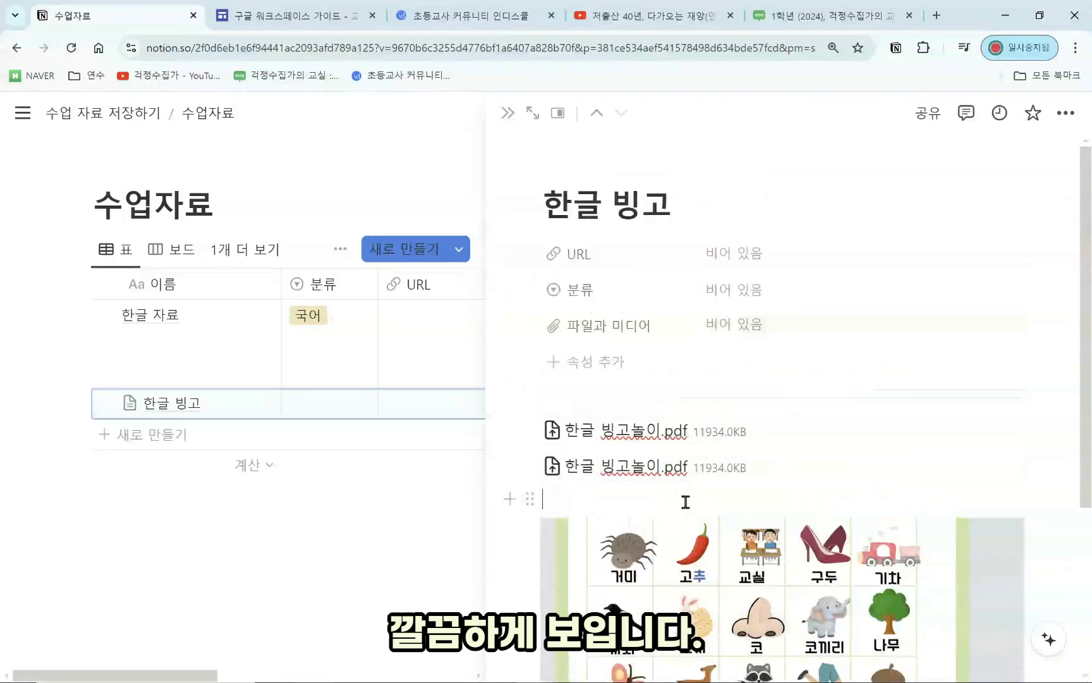
pyautogui.write('/')
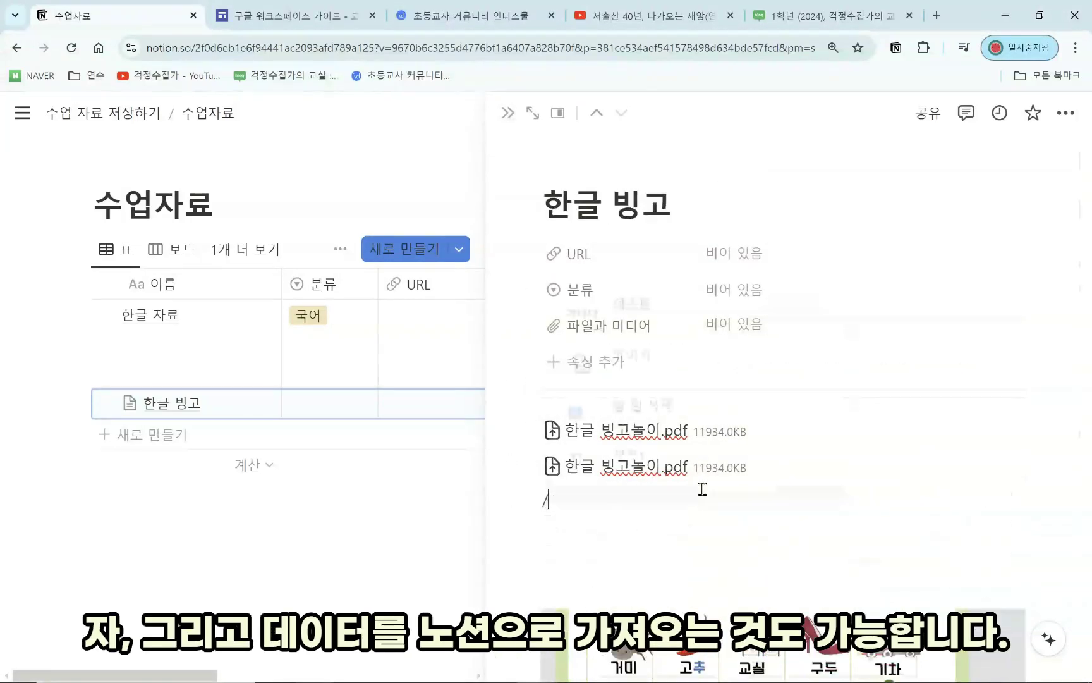
pyautogui.write('pdf')
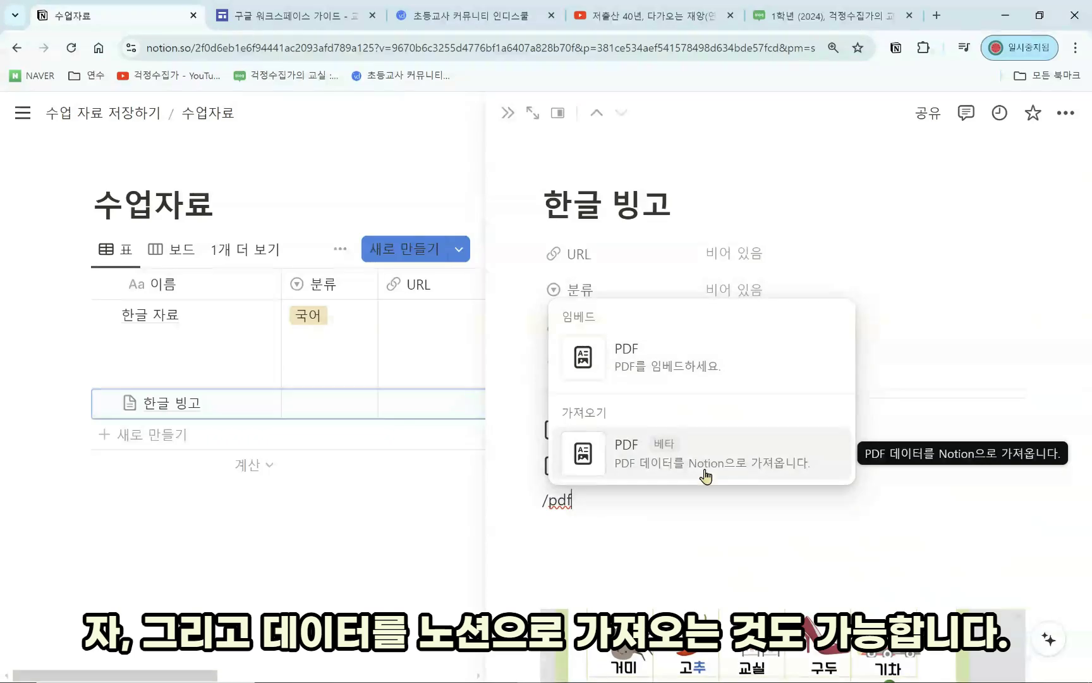
pyautogui.click(706, 476)
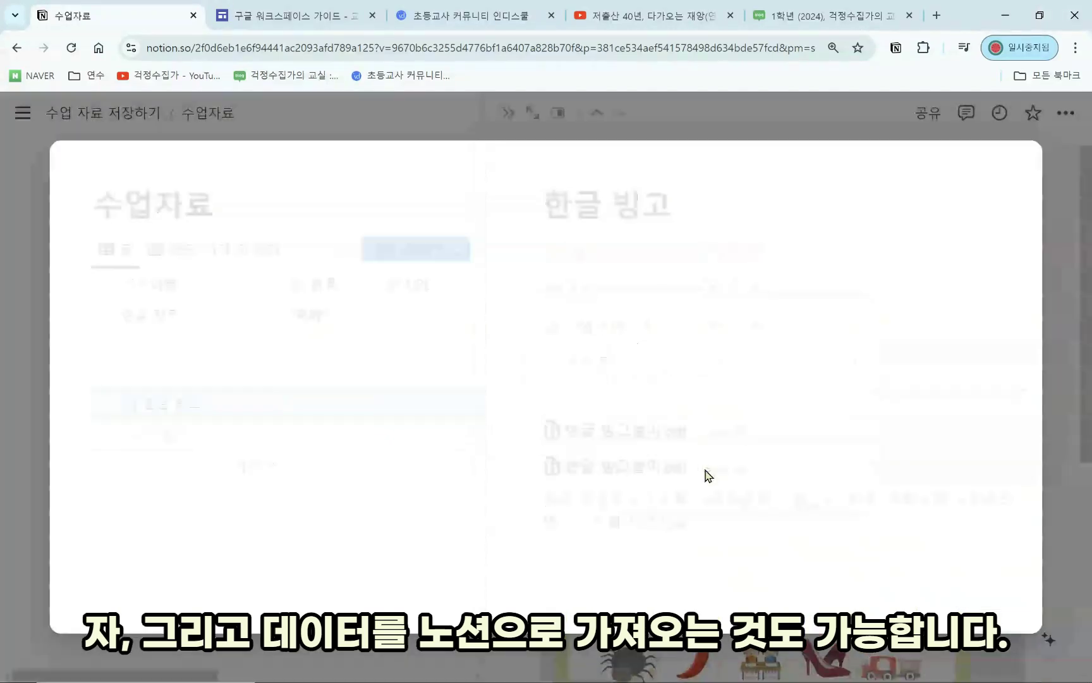
pyautogui.doubleClick(183, 103)
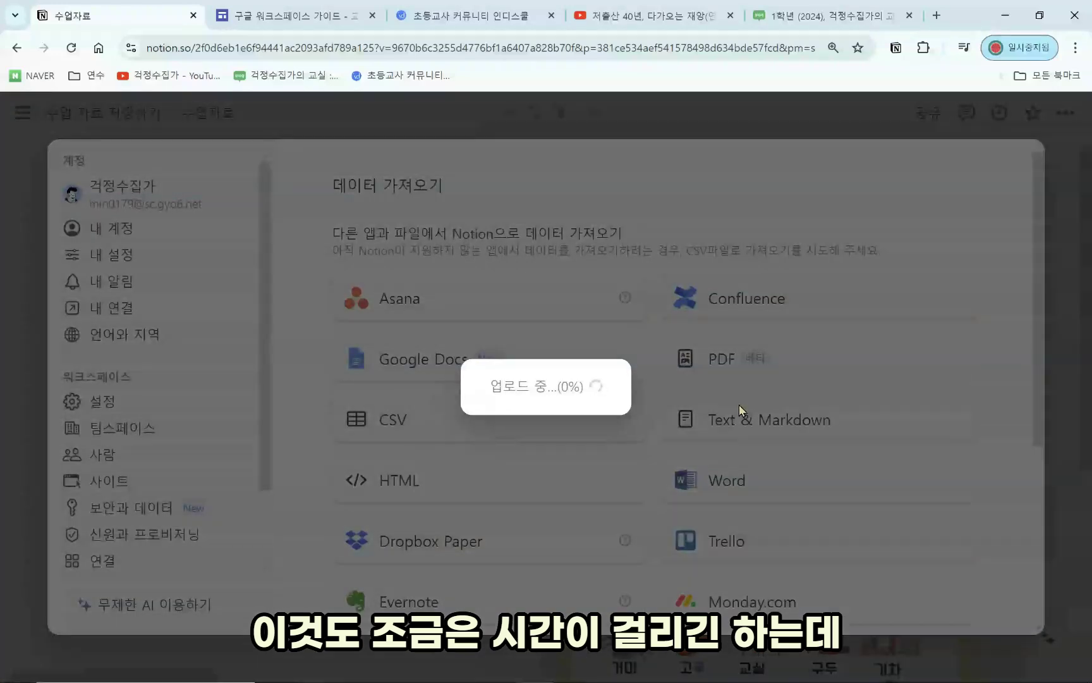
# Look through the images and text extracted from the PDF in the imported 한글 빙고놀이 page
pyautogui.scroll(-8, 708, 417)
pyautogui.scroll(-10, 680, 416)
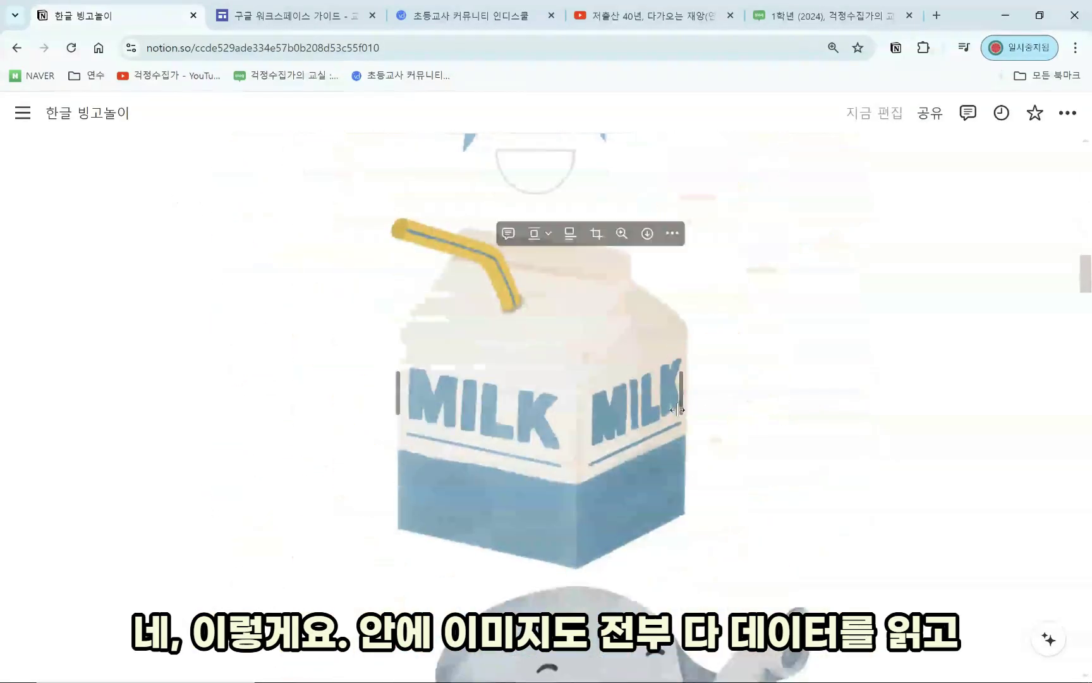
pyautogui.scroll(-10, 1089, 260)
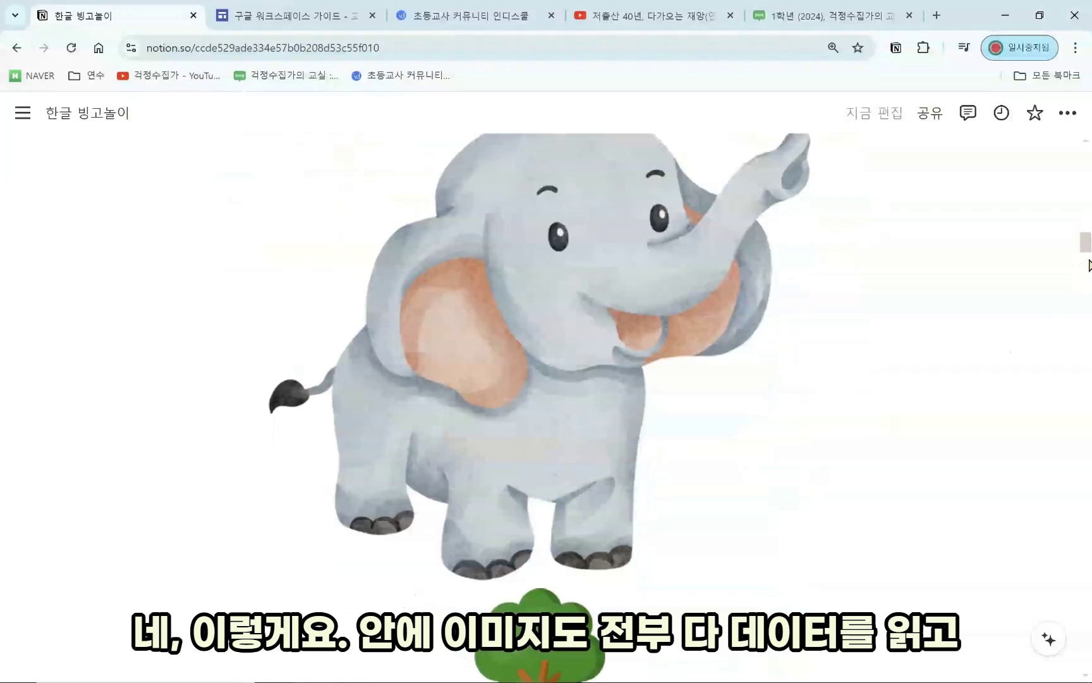
pyautogui.moveTo(1081, 341); pyautogui.dragTo(1071, 389)
pyautogui.scroll(-2, 397, 454)
# Test editing the extracted text by adding "eer" at the end of the line 오리토끼우주 고추 교실
pyautogui.click(320, 452)
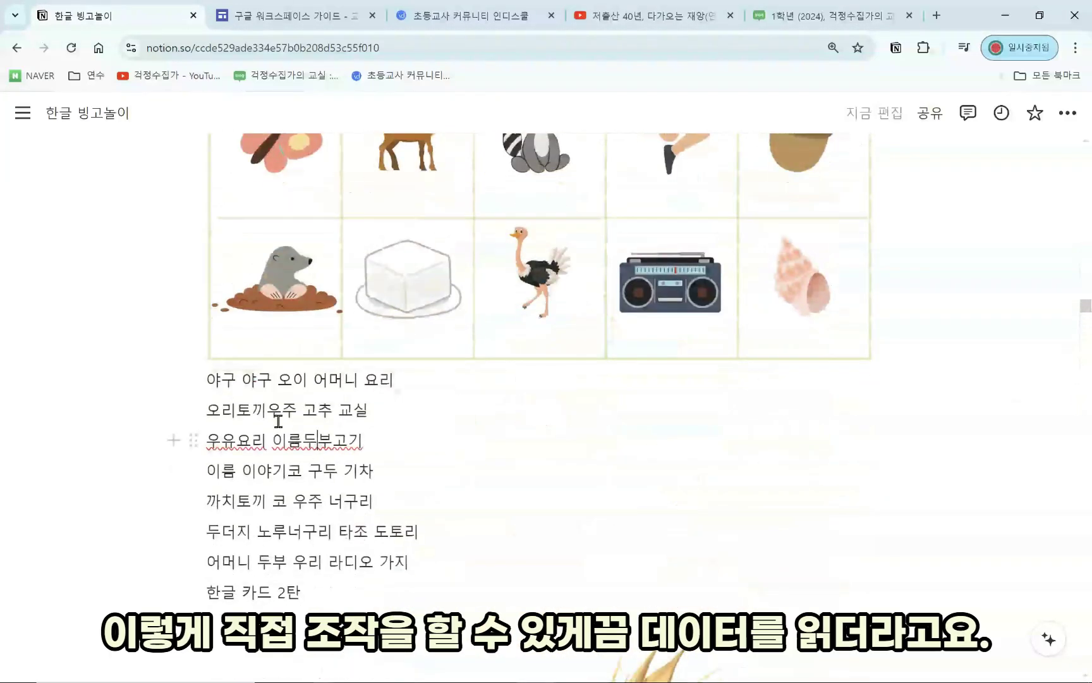
pyautogui.moveTo(218, 382); pyautogui.dragTo(379, 455)
pyautogui.click(375, 422)
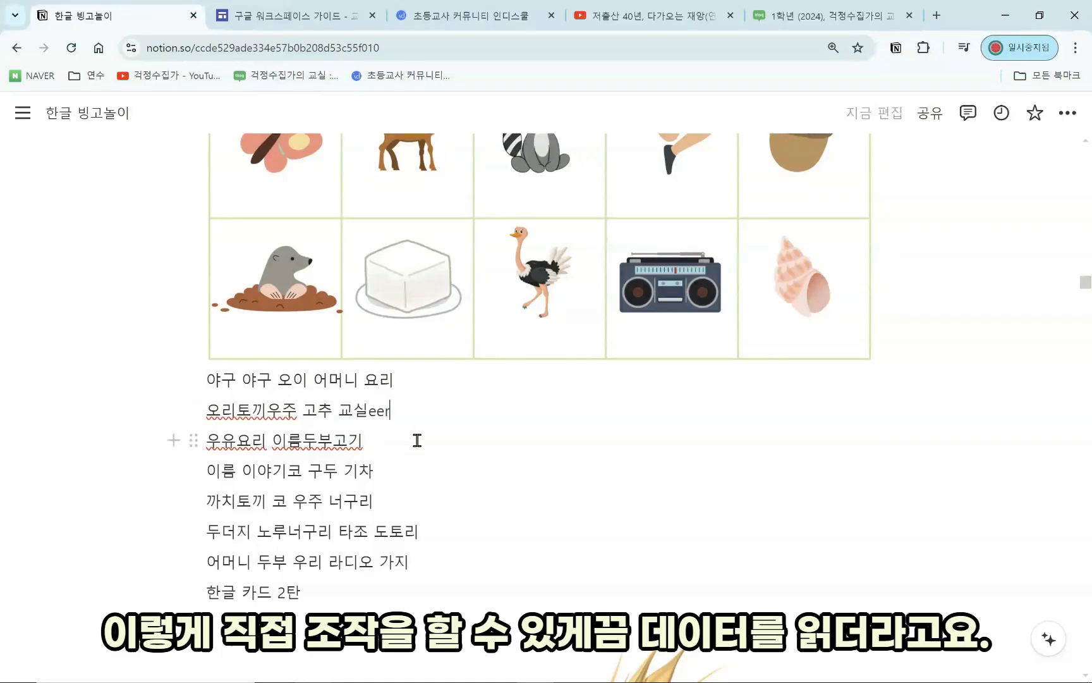
pyautogui.moveTo(1085, 295); pyautogui.dragTo(1087, 185)
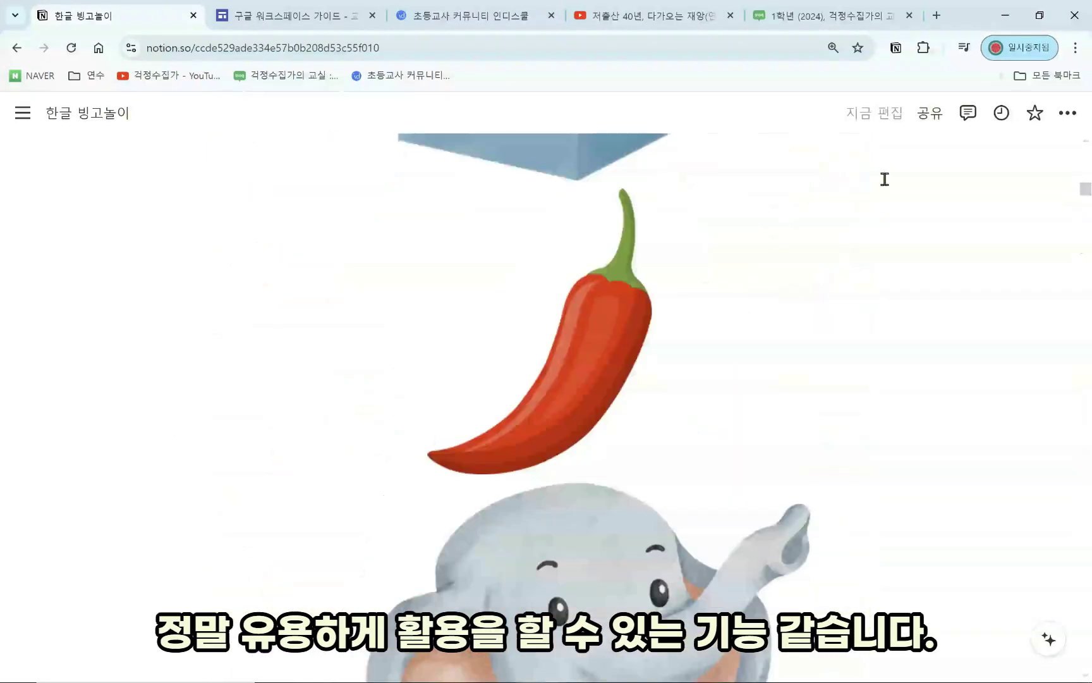
# Return to the 한글 빙고 page, bring up the PDF embed and import options with /pdf, dismiss them and close the page
pyautogui.click(17, 48)
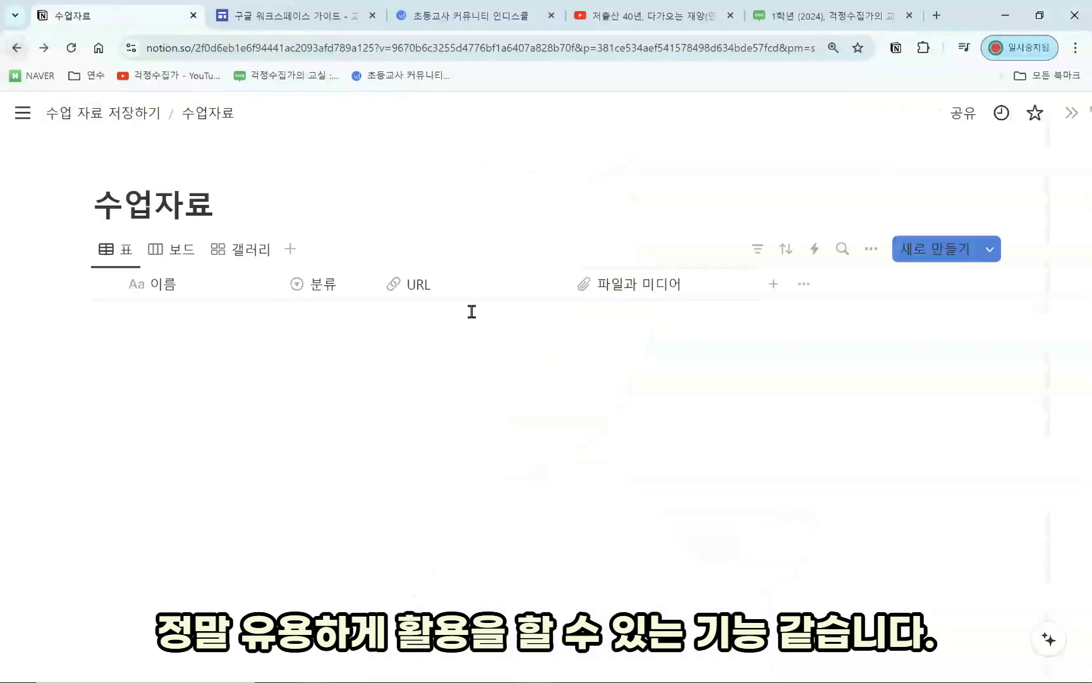
pyautogui.click(829, 423)
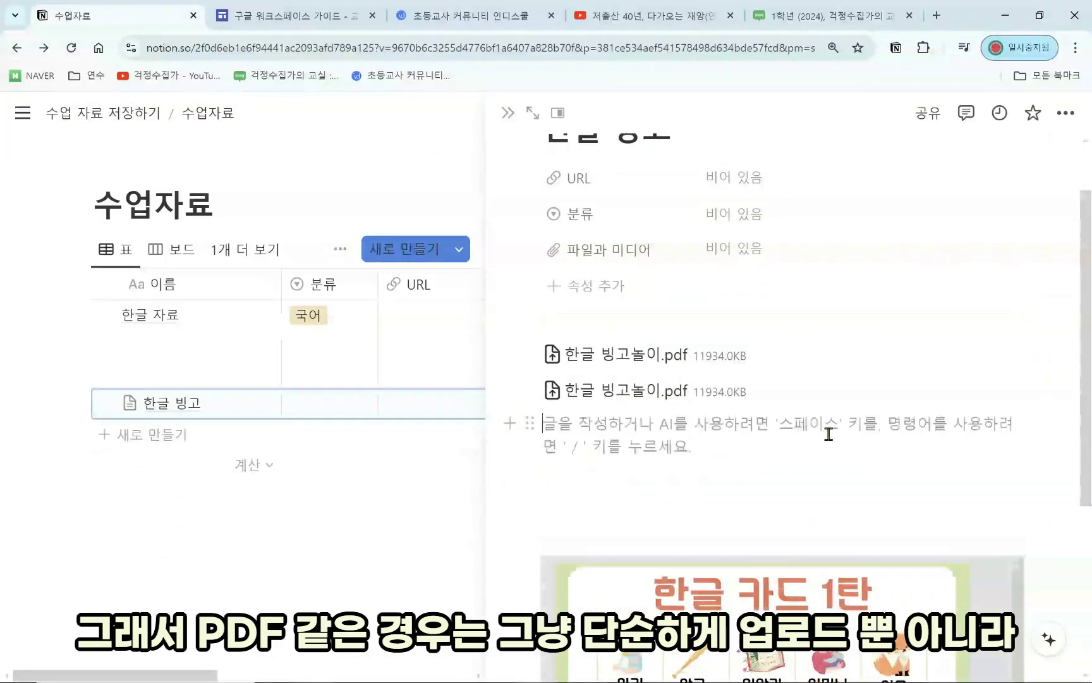
pyautogui.write('/pdf')
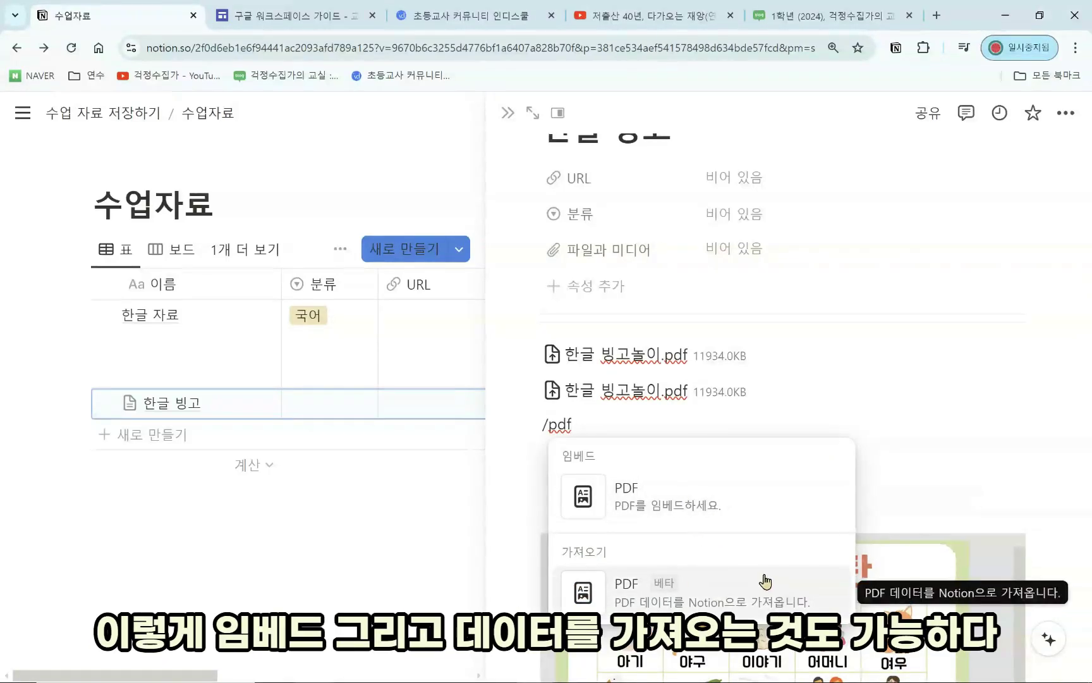
pyautogui.click(958, 497)
pyautogui.scroll(2, 958, 496)
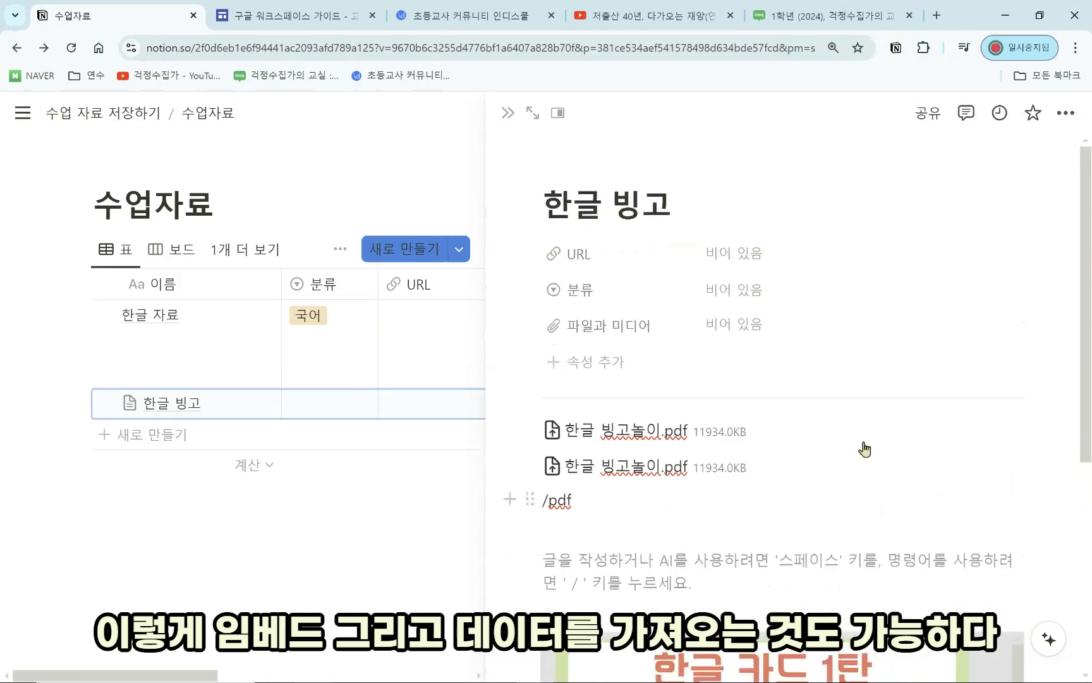
pyautogui.click(509, 113)
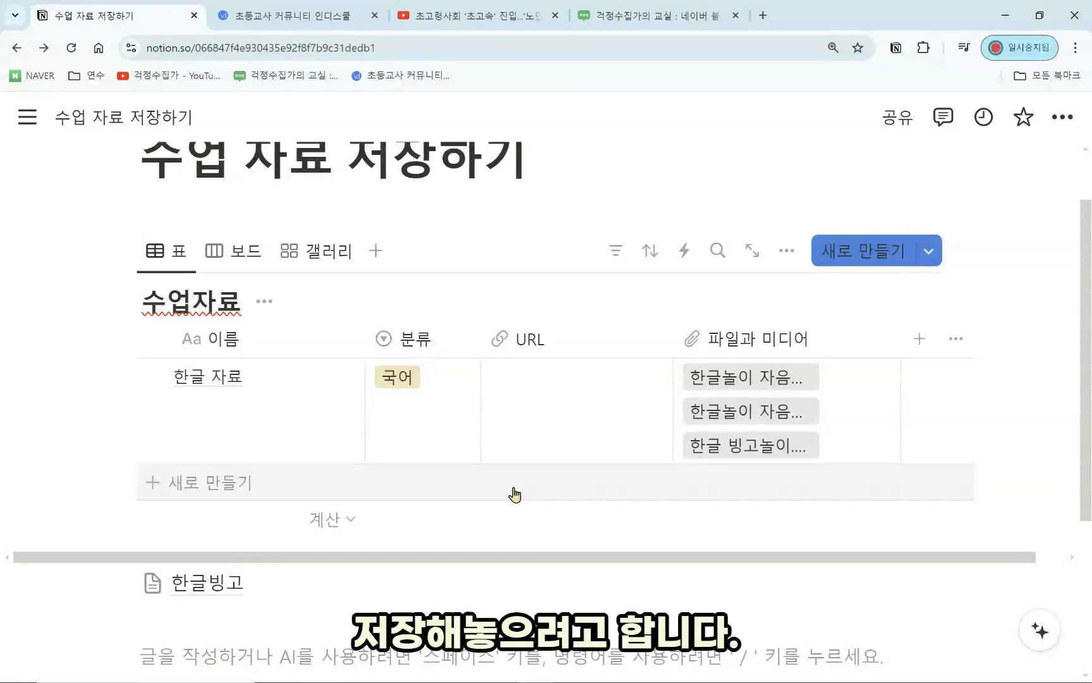
# Add a row to 수업자료, open its URL cell, and copy the 똑똑수학탐험대 post's address from the Naver blog's 1학년 (2024) category
pyautogui.click(232, 484)
pyautogui.click(554, 483)
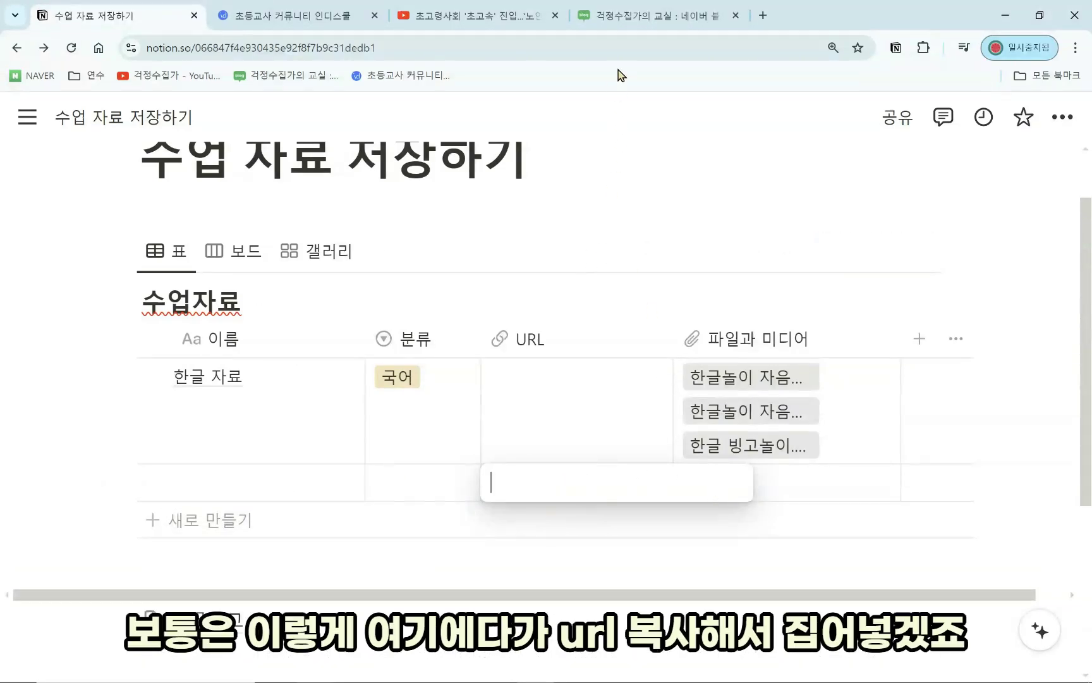
pyautogui.click(651, 15)
pyautogui.scroll(-6, 310, 378)
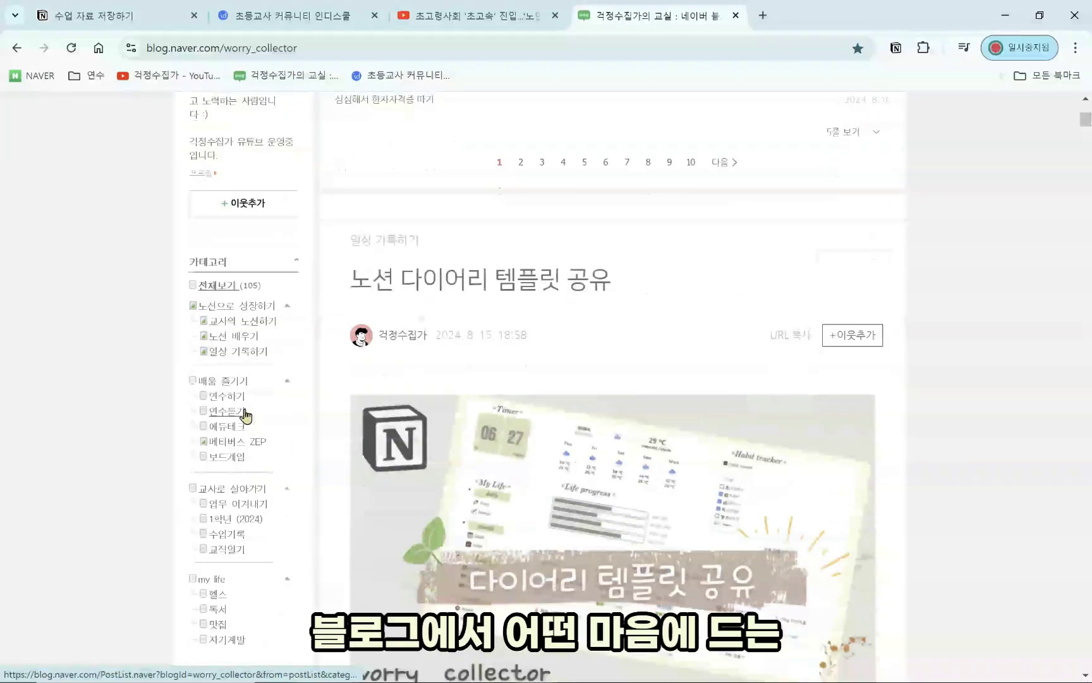
pyautogui.click(247, 521)
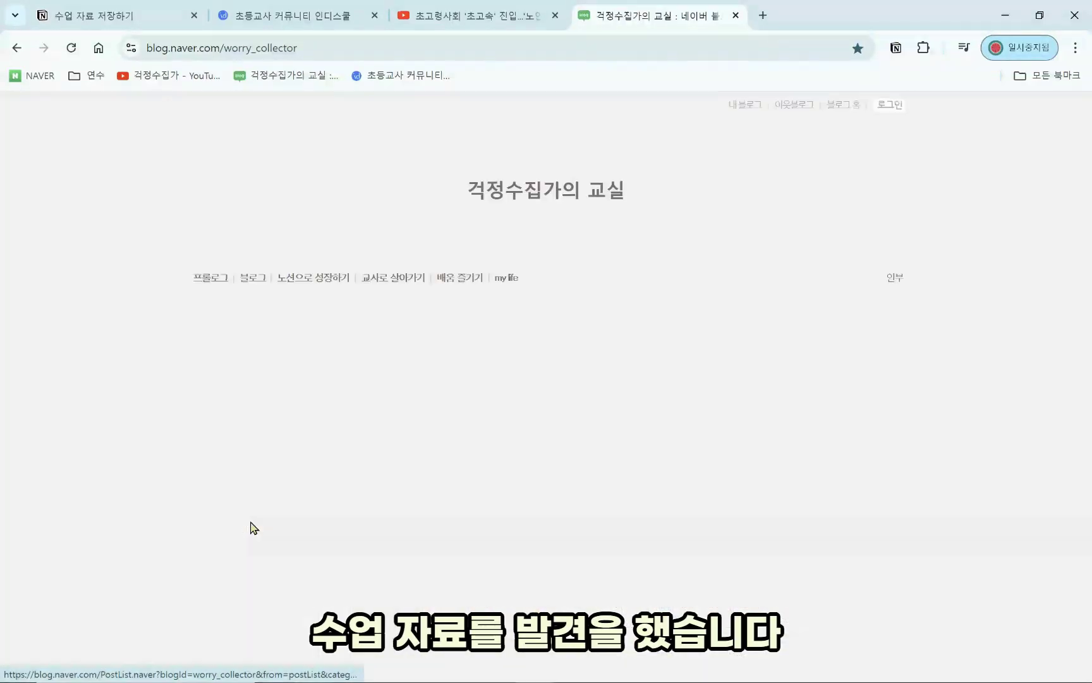
pyautogui.scroll(-10, 1054, 285)
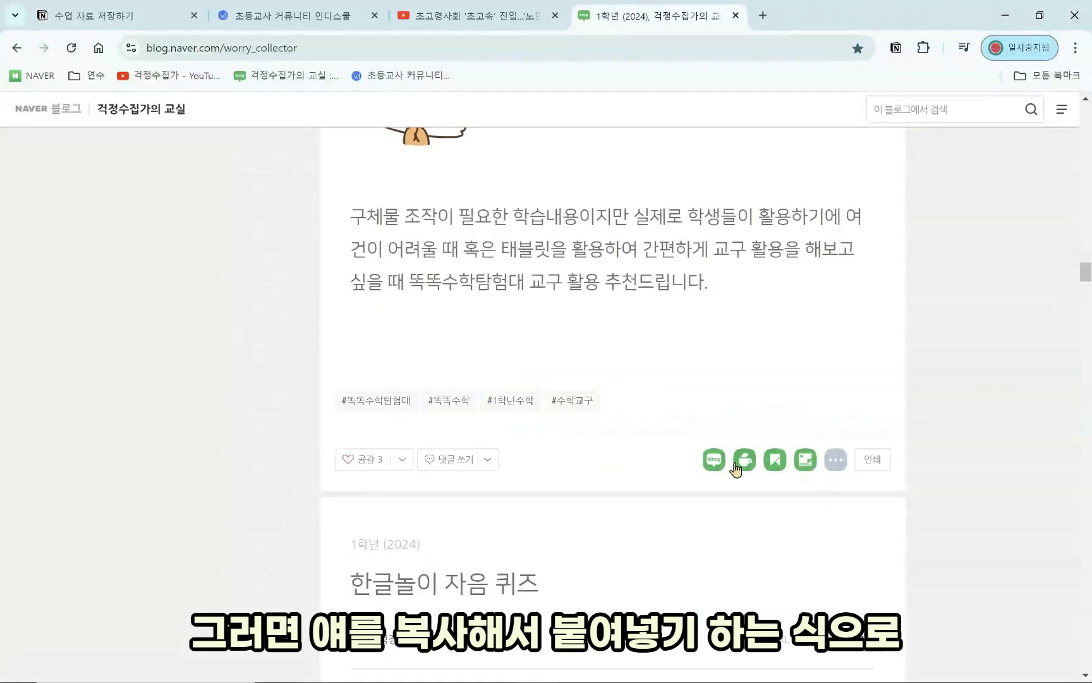
pyautogui.click(835, 459)
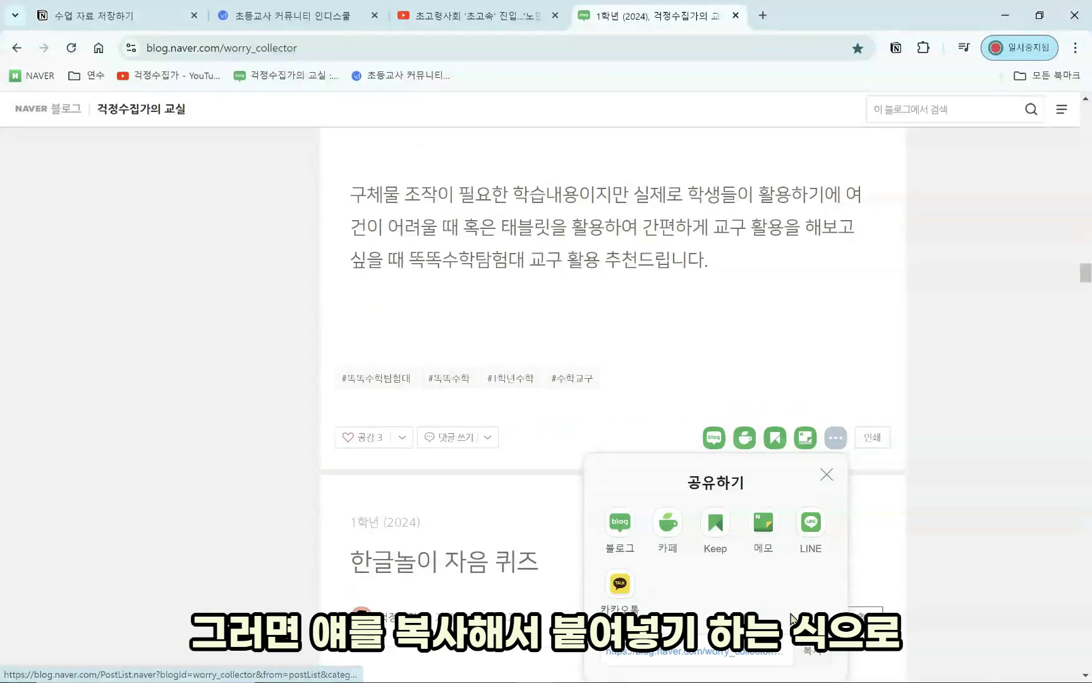
pyautogui.click(821, 661)
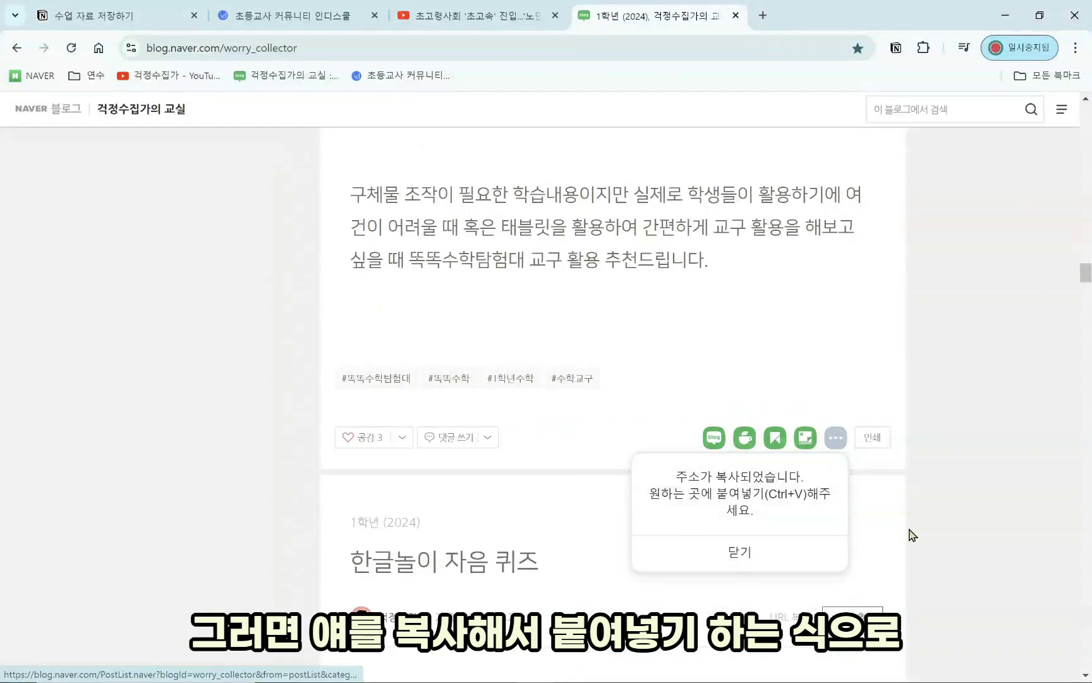
# Paste the copied blog post address into the new row's URL cell in Notion and widen the URL column
pyautogui.click(131, 16)
pyautogui.hotkey('ctrl', 'v')
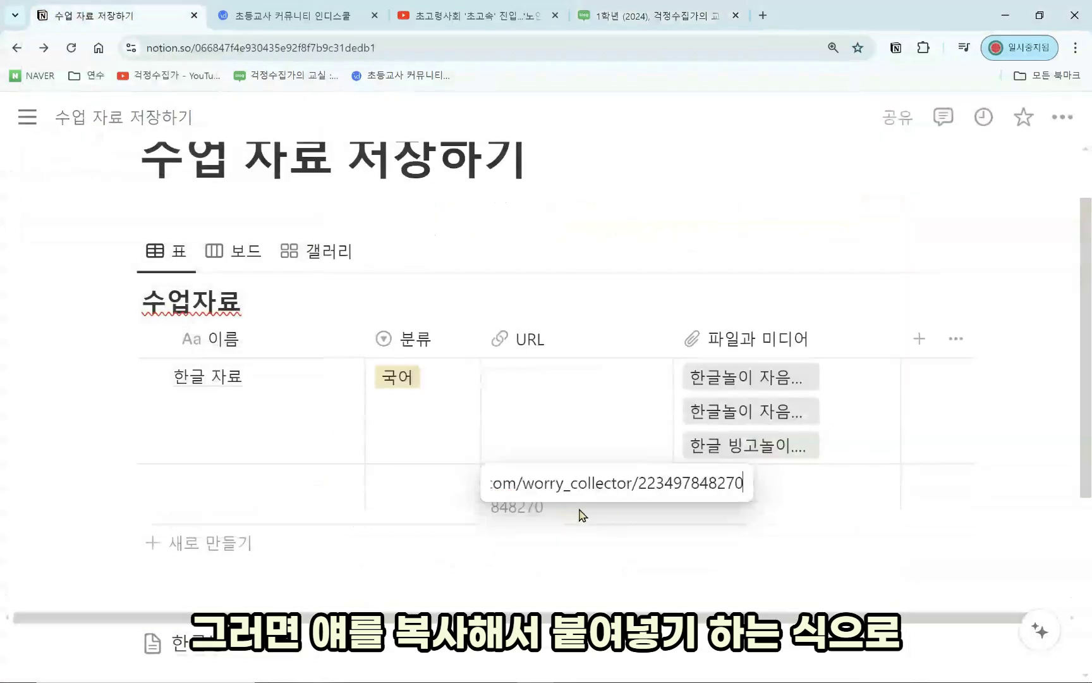
pyautogui.press('Return')
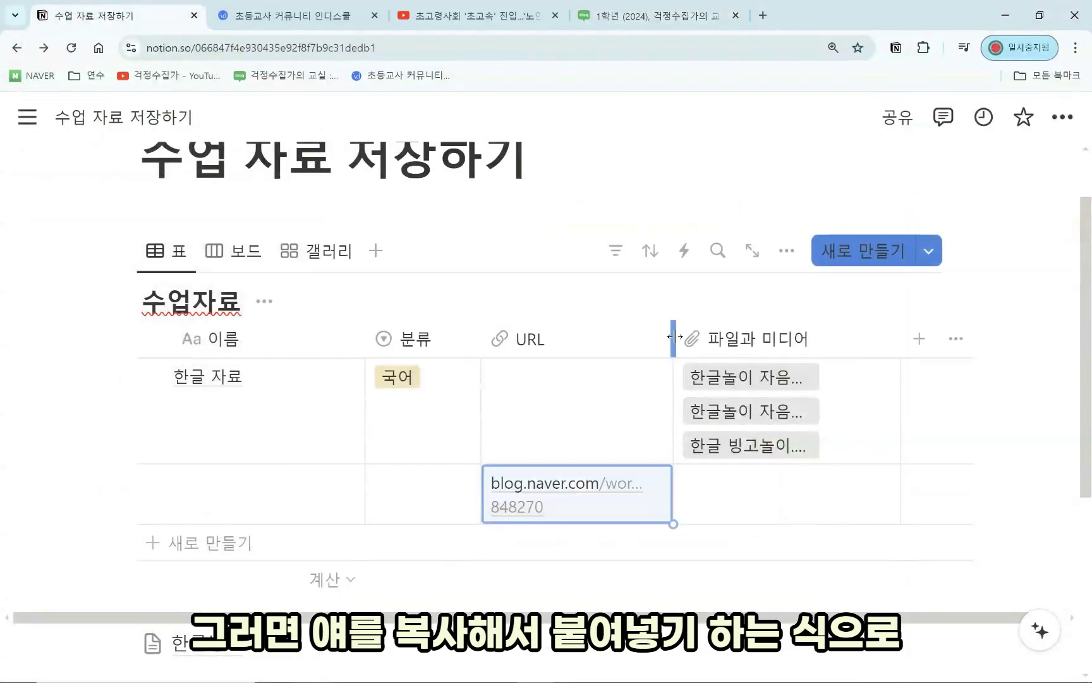
pyautogui.moveTo(671, 349); pyautogui.dragTo(710, 349)
# Name the new row 똑똑수학탐험대 and delete the 한글빙고 page and 한글 빙고놀이.pdf blocks below the database
pyautogui.click(232, 485)
pyautogui.write('s')
pyautogui.press('BackSpace')
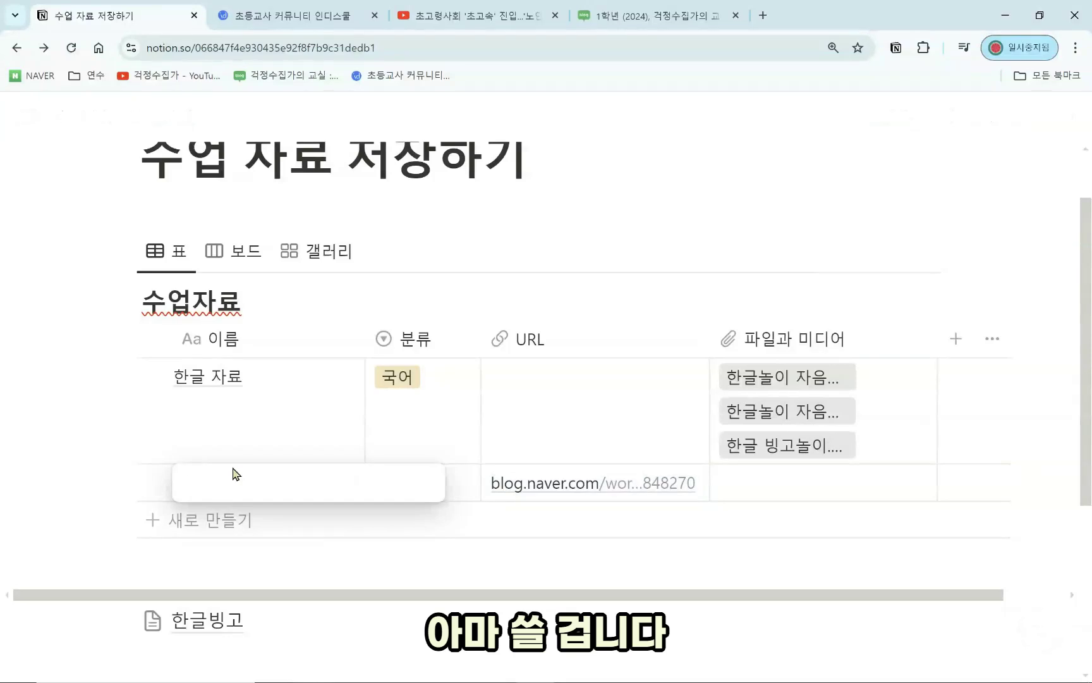
pyautogui.write('똑똑수하')
pyautogui.write('탐험대')
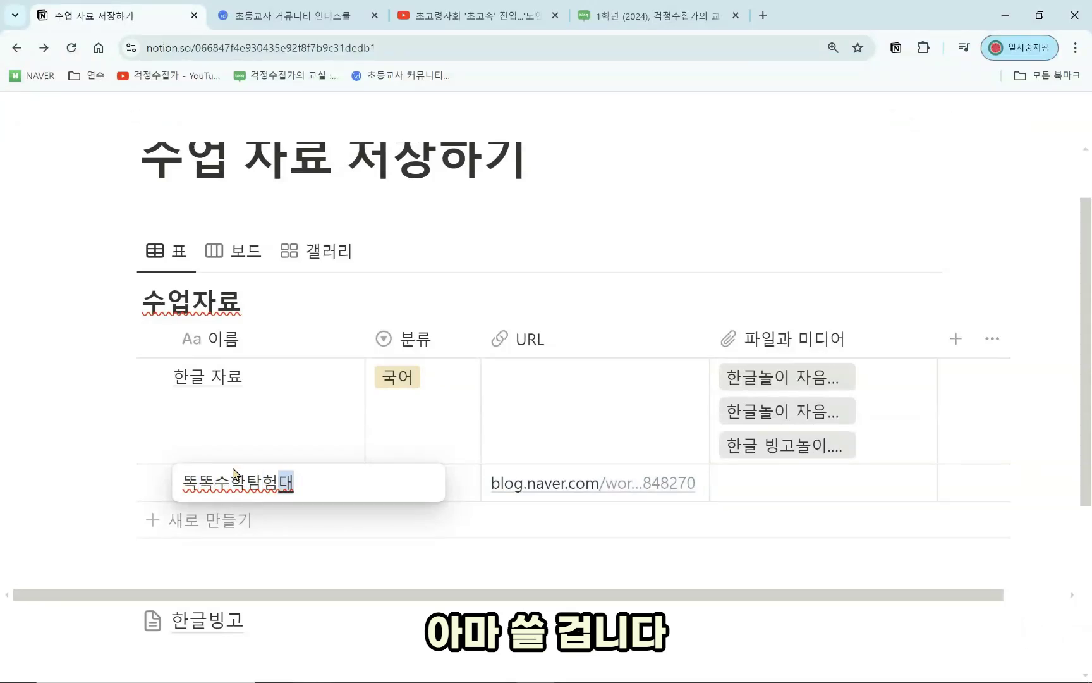
pyautogui.press('Return')
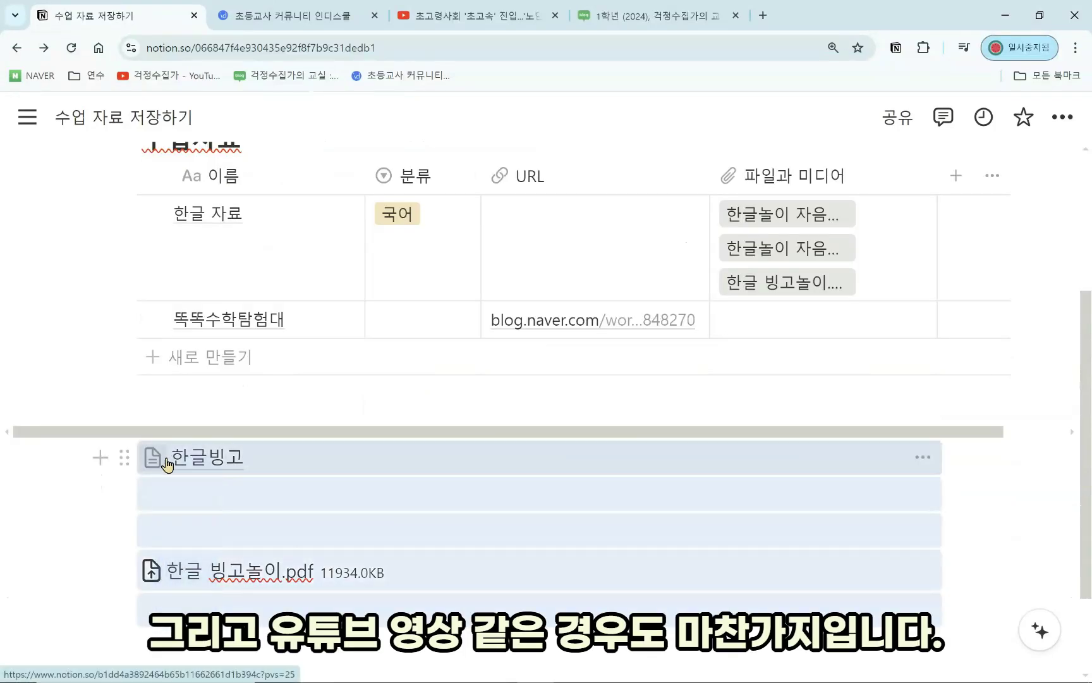
pyautogui.press('Delete')
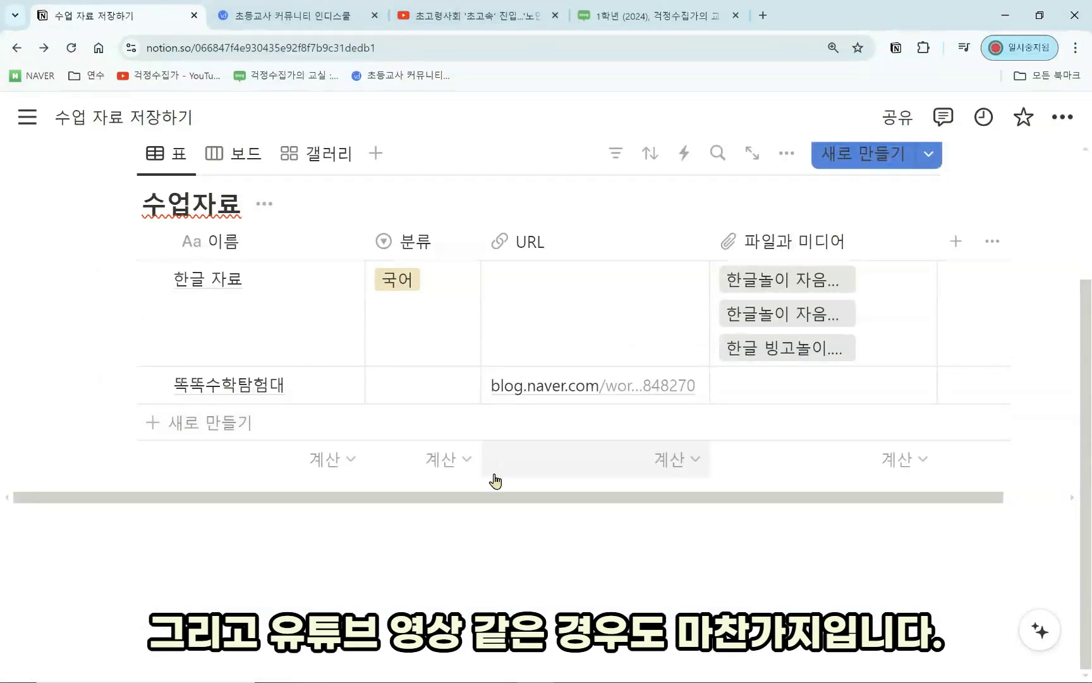
# Copy the YTN 초고령사회 video's address from YouTube and paste it into the empty line below the 수업자료 database in Notion
pyautogui.click(457, 9)
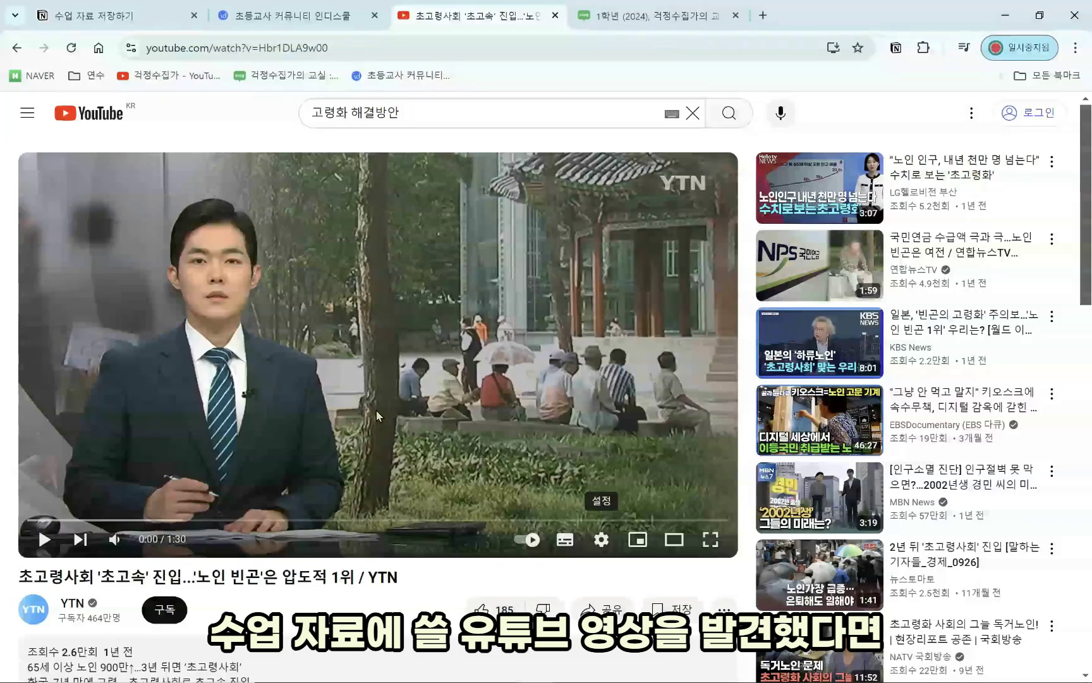
pyautogui.click(338, 48)
pyautogui.hotkey('ctrl', 'c')
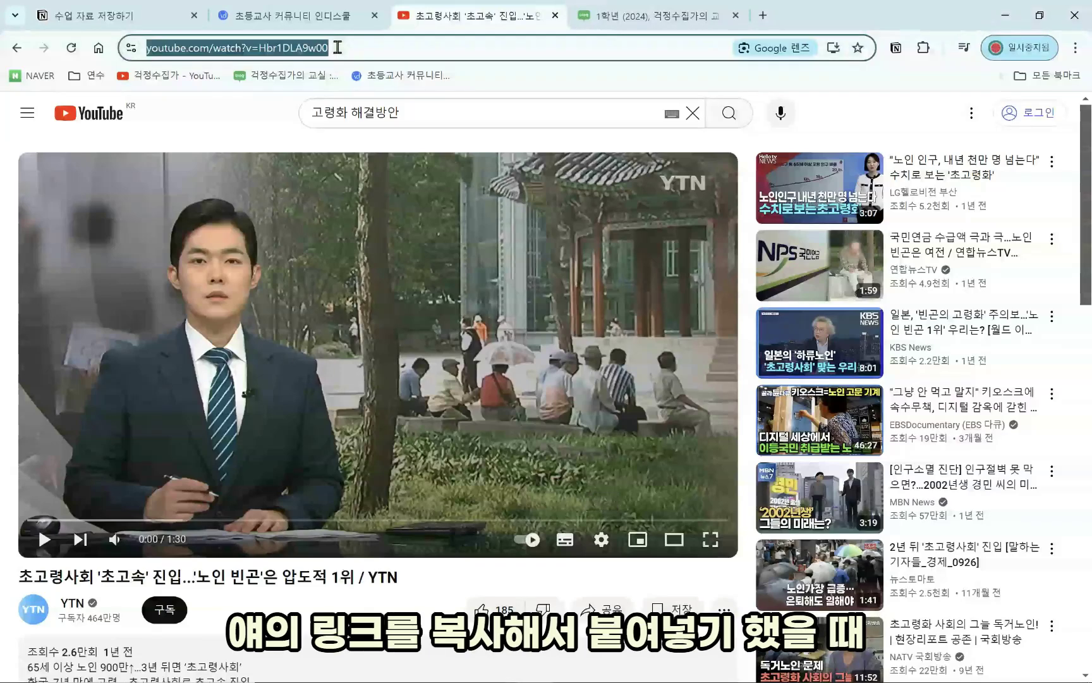
pyautogui.click(198, 13)
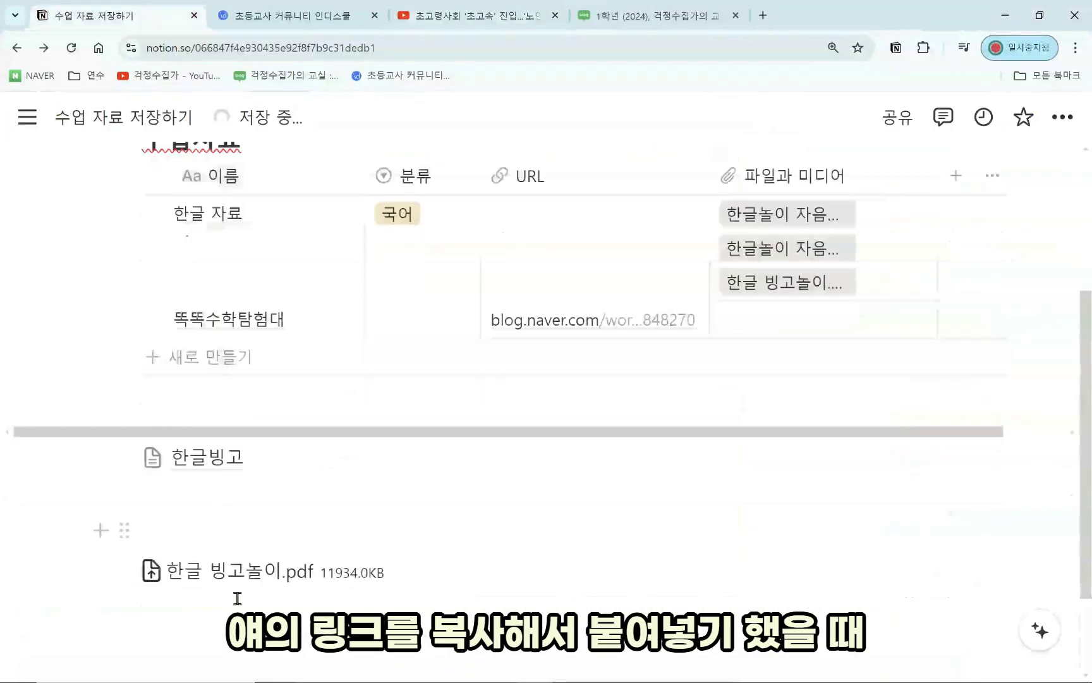
pyautogui.click(279, 527)
pyautogui.scroll(-2, 249, 555)
pyautogui.click(263, 492)
pyautogui.hotkey('ctrl', 'v')
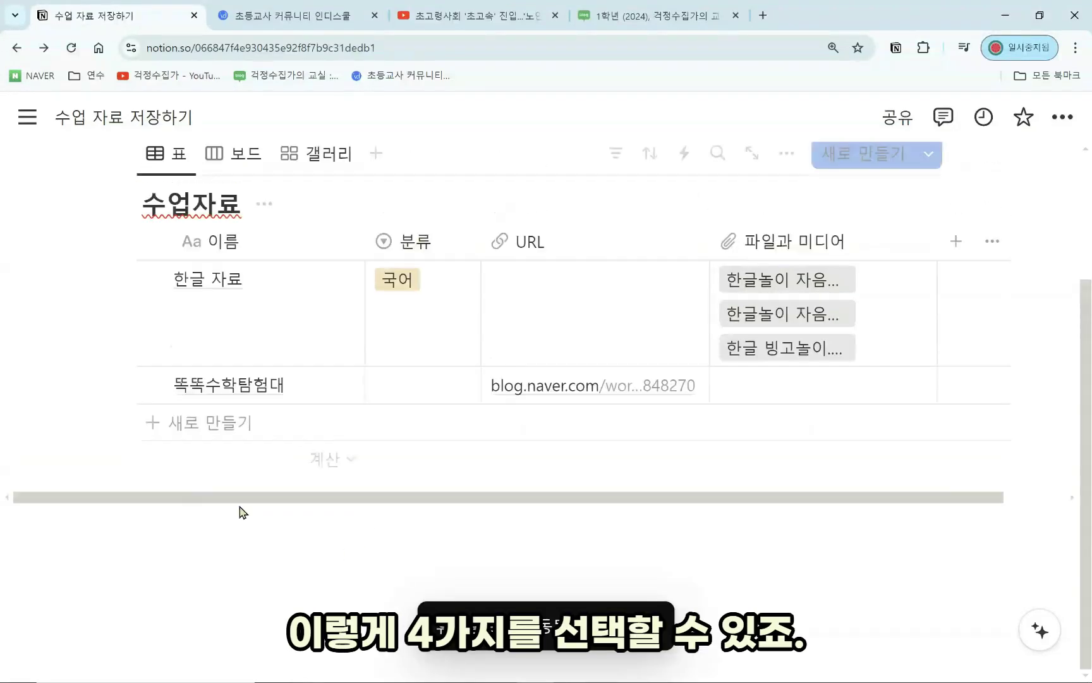
pyautogui.scroll(-1, 244, 531)
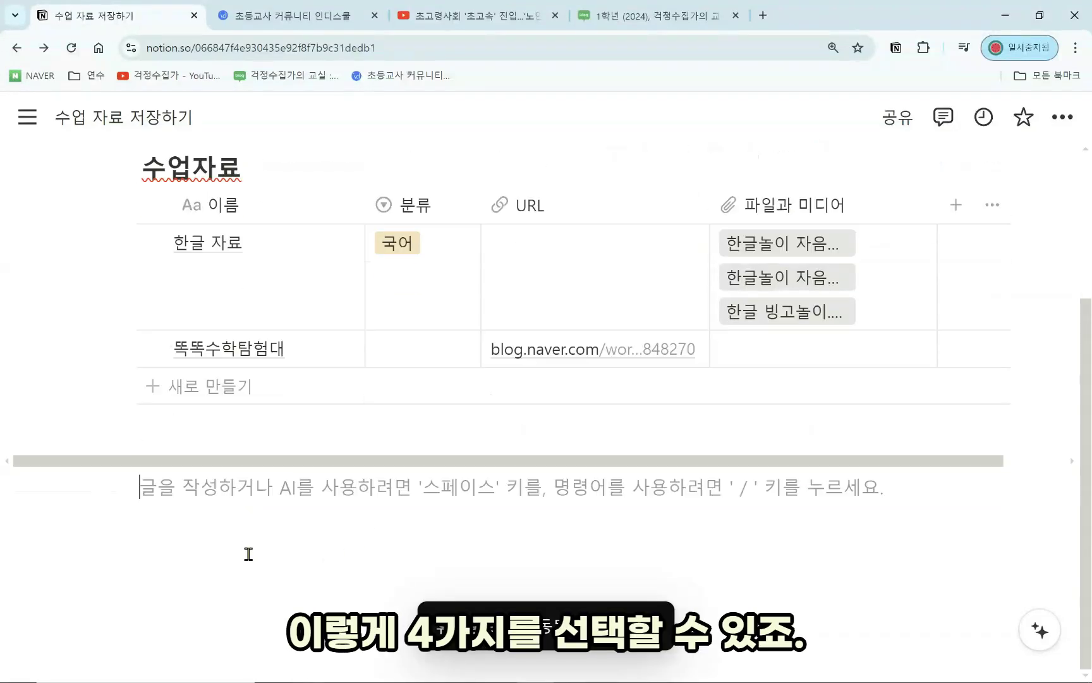
pyautogui.scroll(-1, 249, 527)
pyautogui.hotkey('ctrl', 'v')
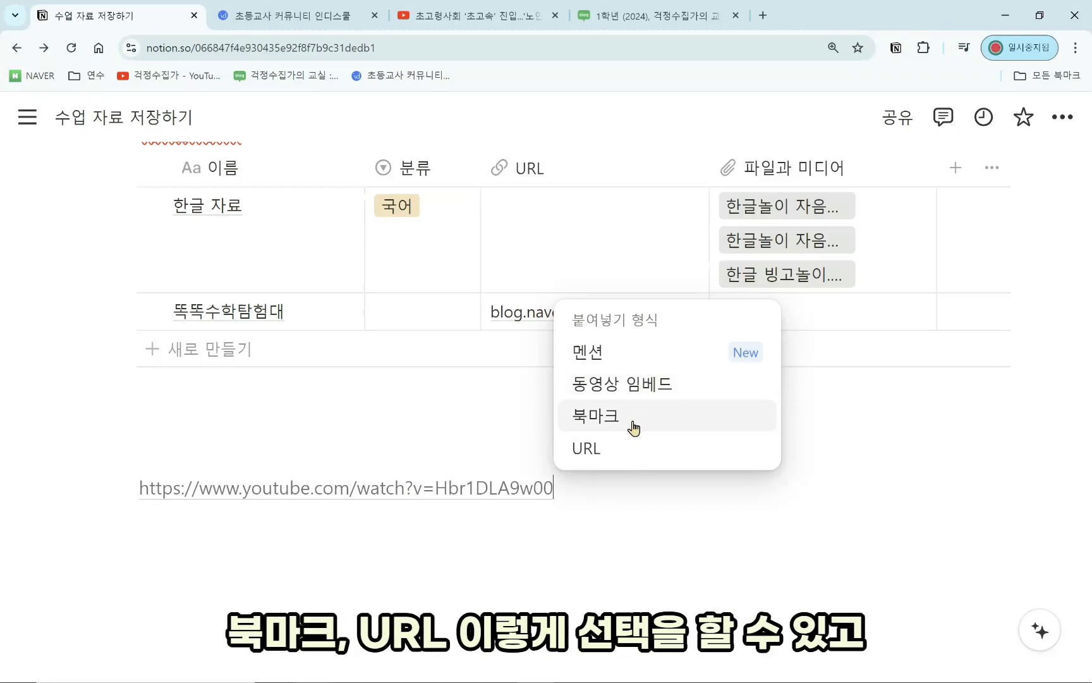
# Turn the pasted YouTube address into a video embed (동영상 임베드) and shrink it to roughly half the page width
pyautogui.click(660, 397)
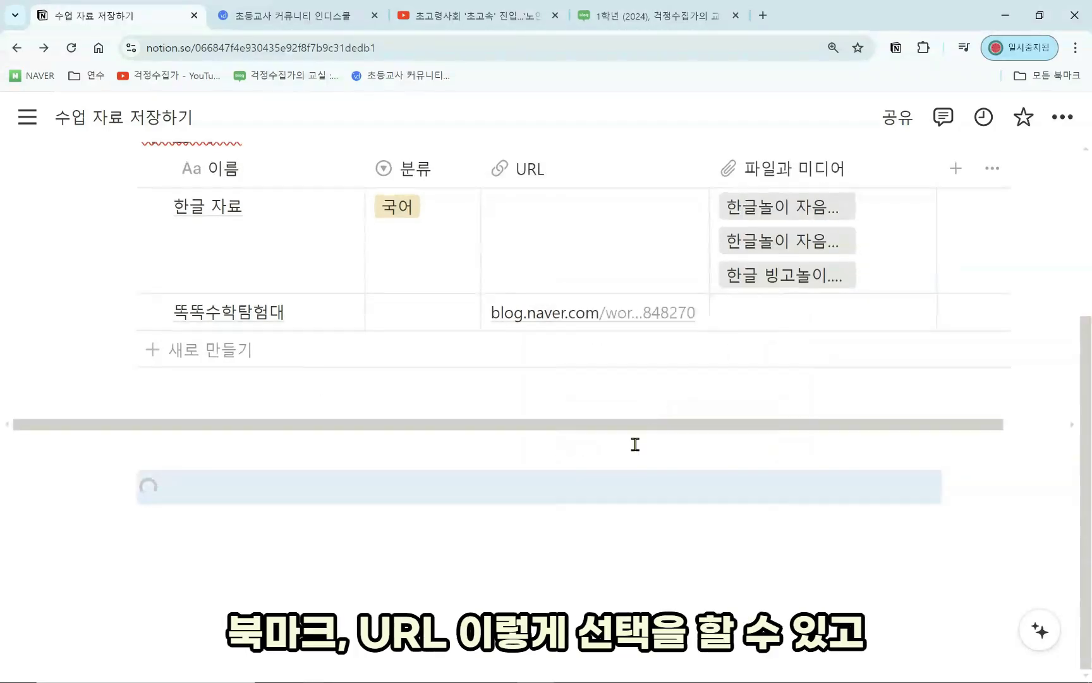
pyautogui.scroll(-3, 483, 568)
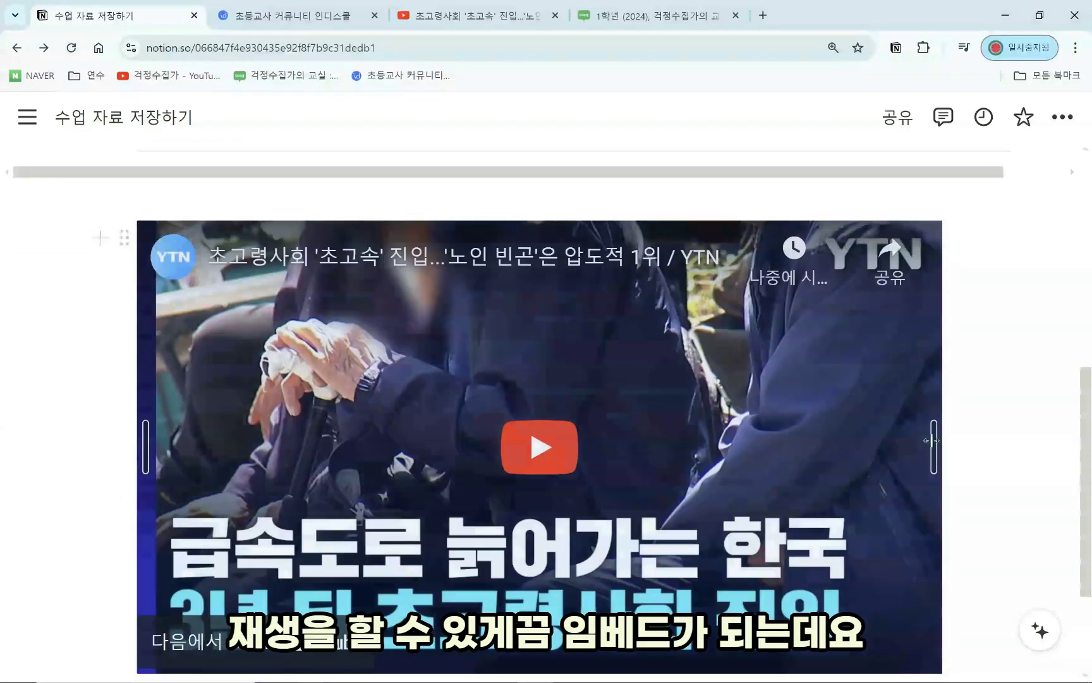
pyautogui.moveTo(931, 440); pyautogui.dragTo(755, 449)
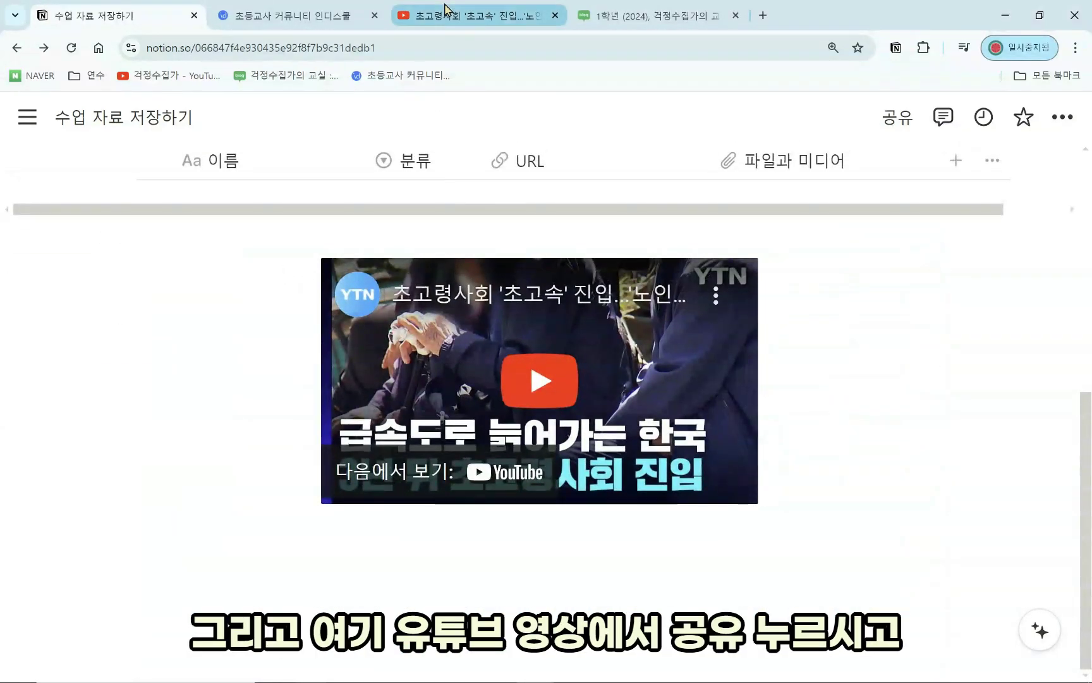
# Return to the YouTube video, seek to 0:36, and copy its share link with the start time set to 0:36
pyautogui.click(471, 15)
pyautogui.scroll(-1, 536, 272)
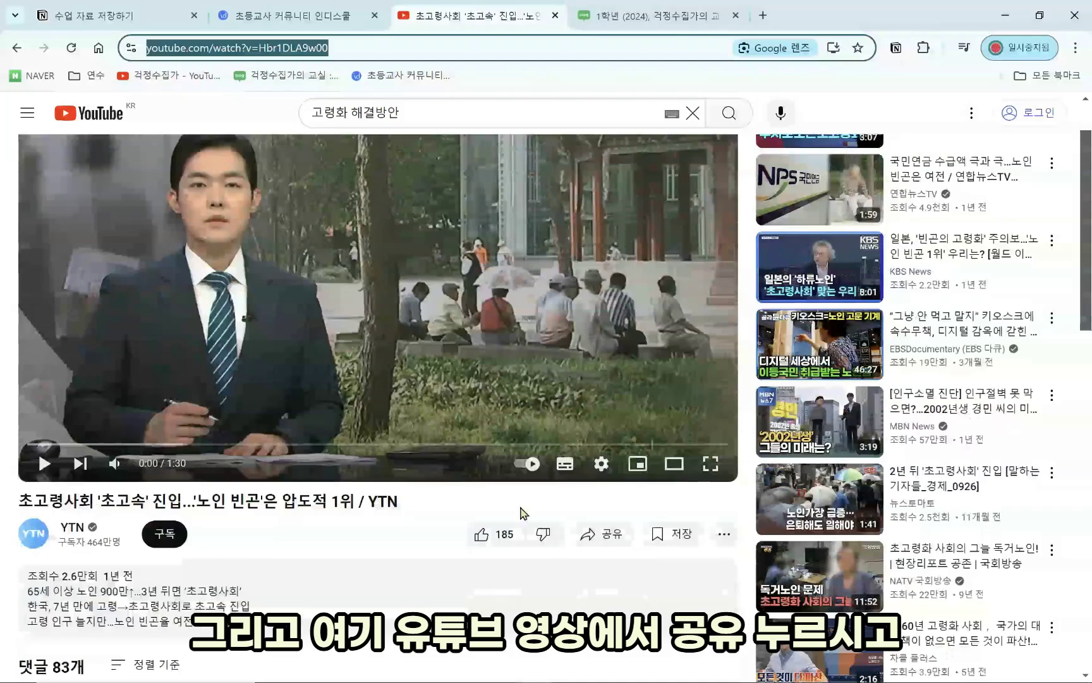
pyautogui.click(605, 537)
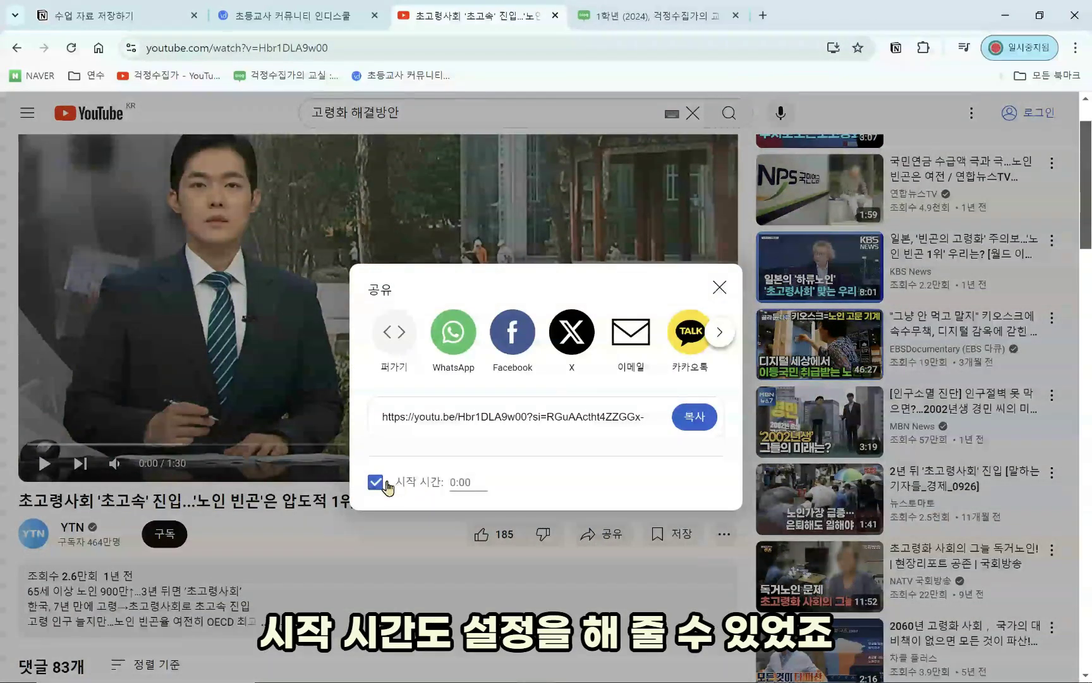
pyautogui.click(247, 448)
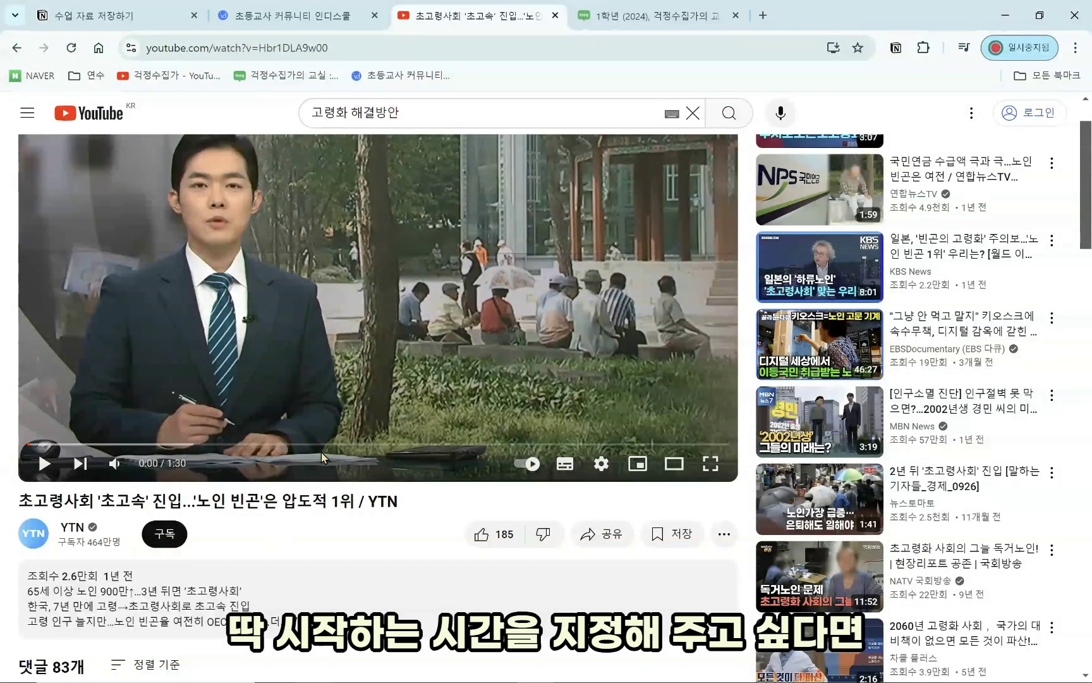
pyautogui.click(315, 447)
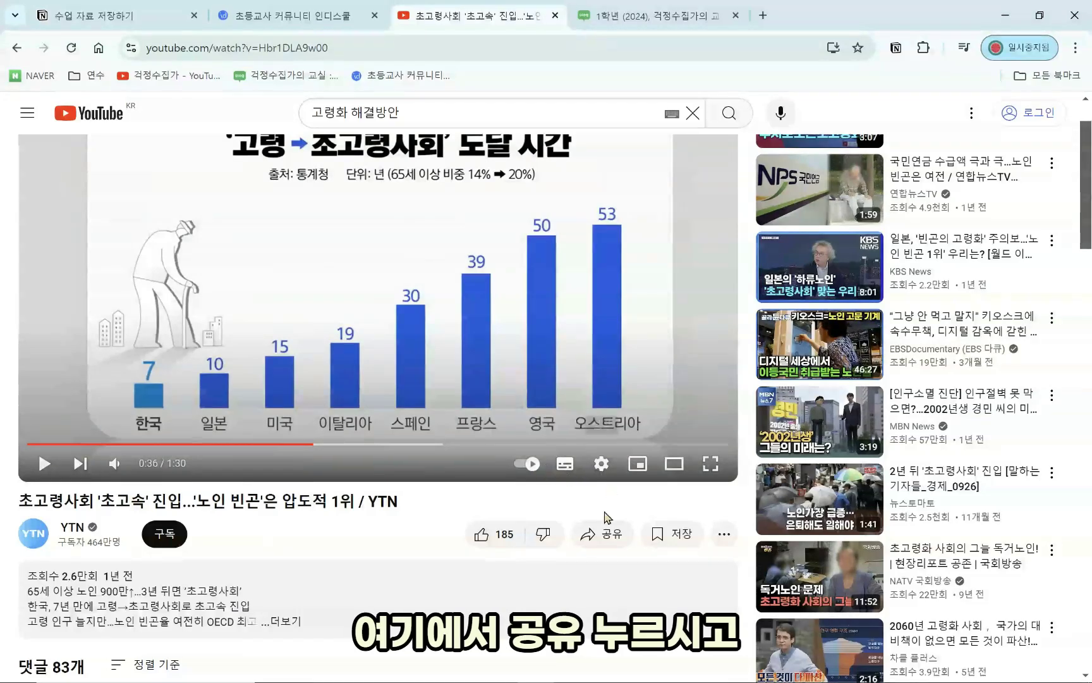
pyautogui.click(600, 534)
pyautogui.click(376, 482)
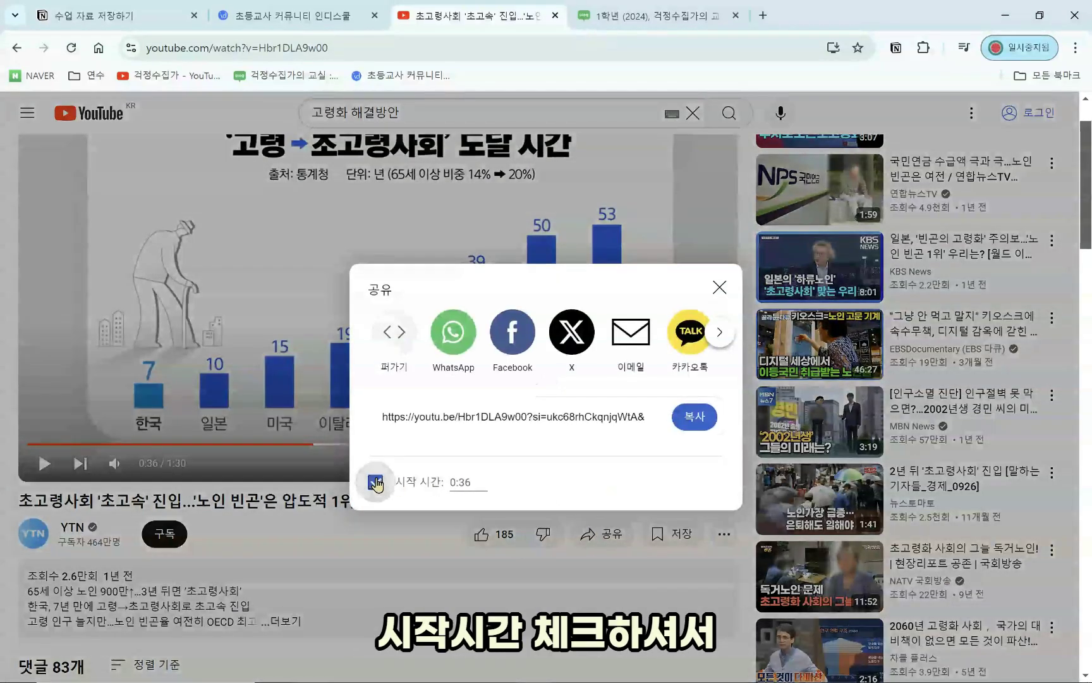
pyautogui.click(696, 417)
# Paste the copied share link below the embedded video in Notion and convert it to an embed (임베드)
pyautogui.click(108, 16)
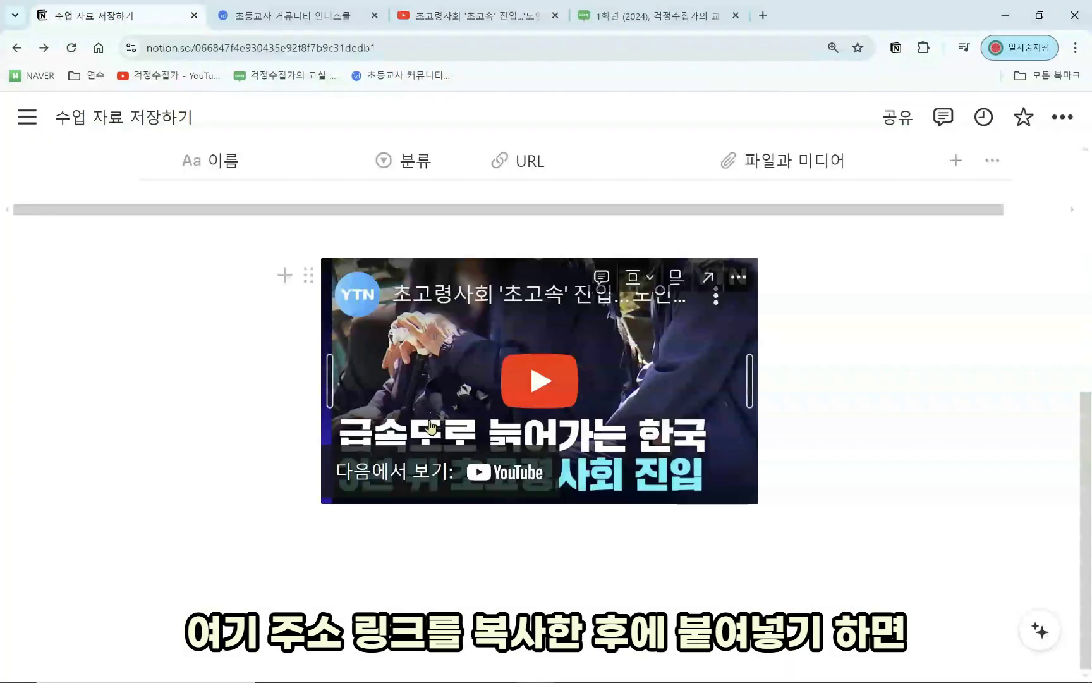
pyautogui.click(422, 542)
pyautogui.hotkey('ctrl', 'v')
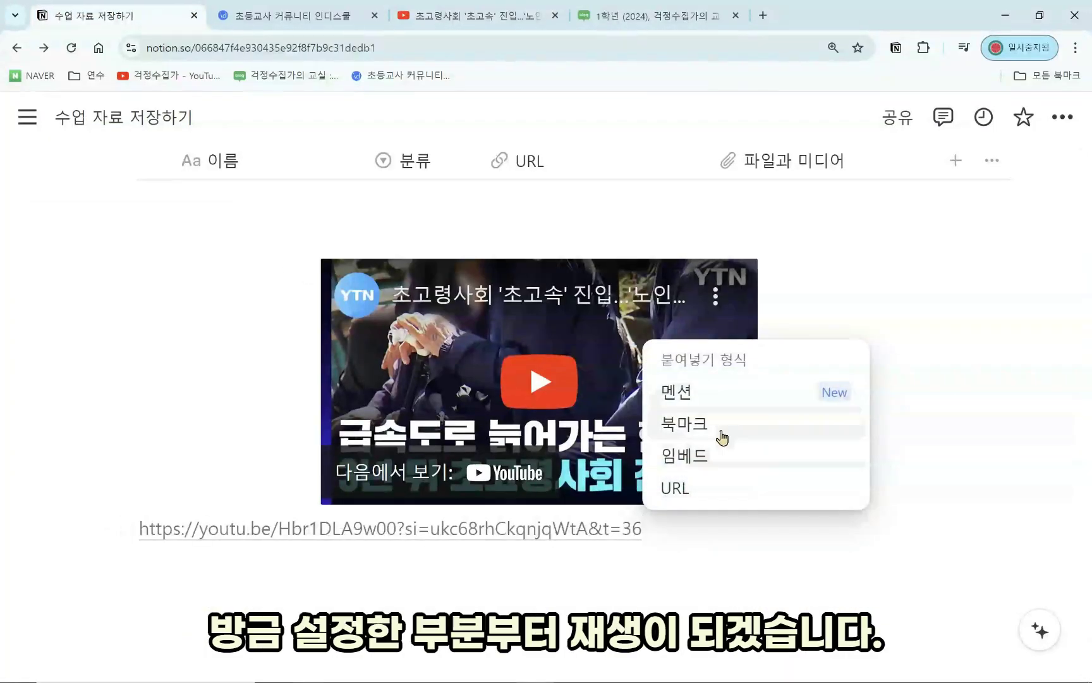
pyautogui.click(724, 458)
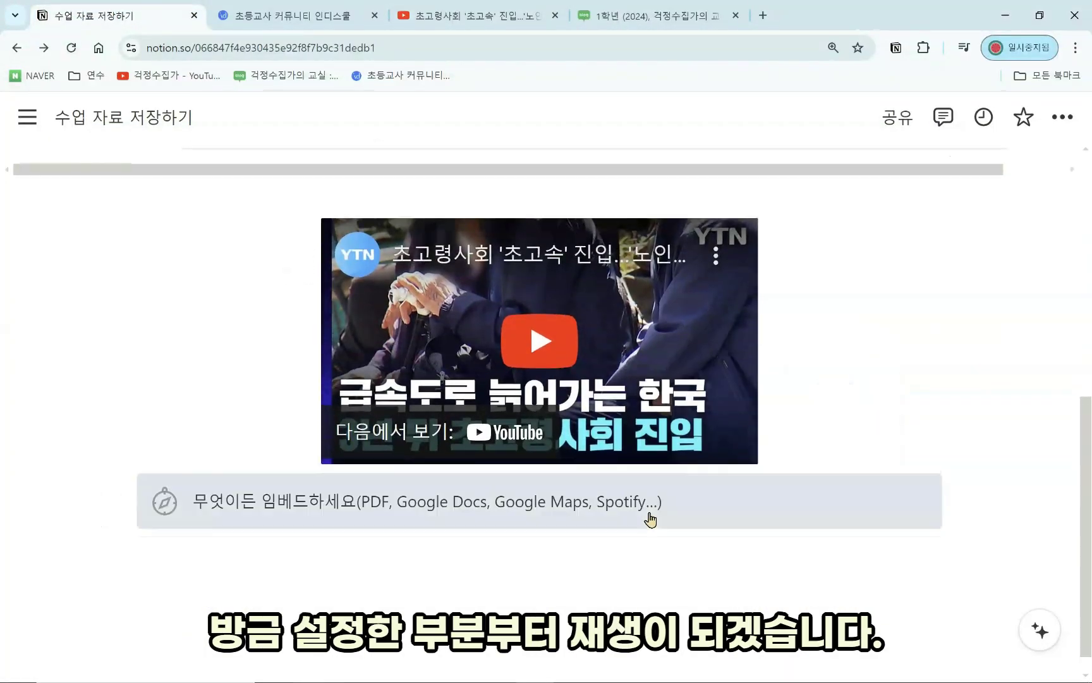
pyautogui.scroll(-4, 653, 519)
pyautogui.click(542, 460)
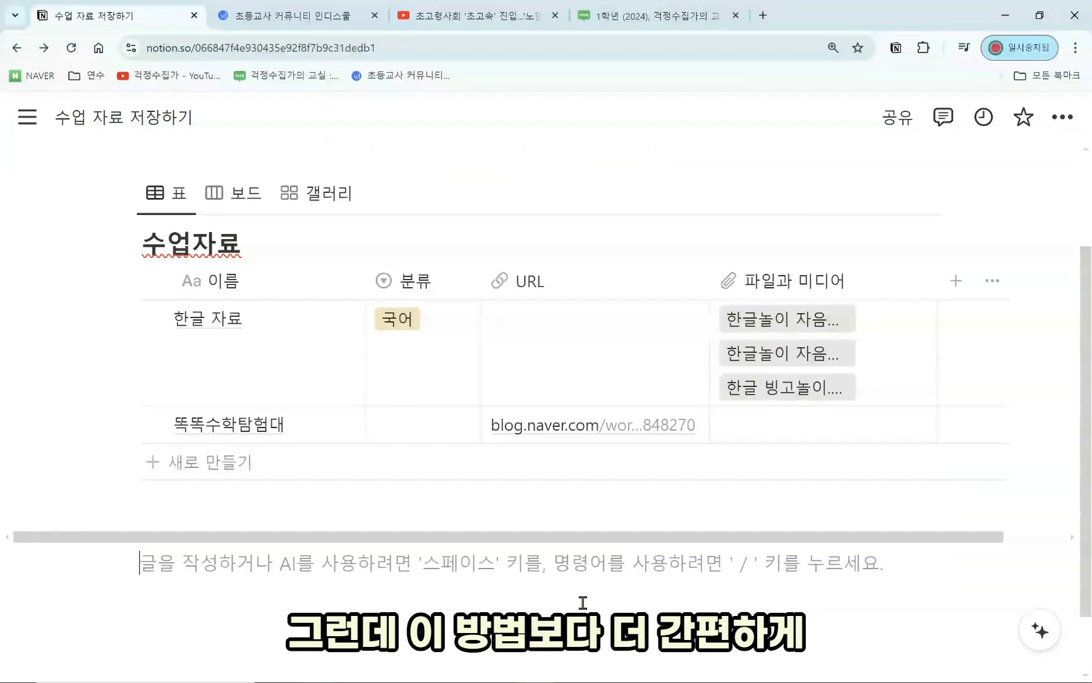
# Visit the Chrome Web Store from the browser, search for "notion web", and open the Notion Web Clipper extension's page
pyautogui.scroll(-1, 562, 549)
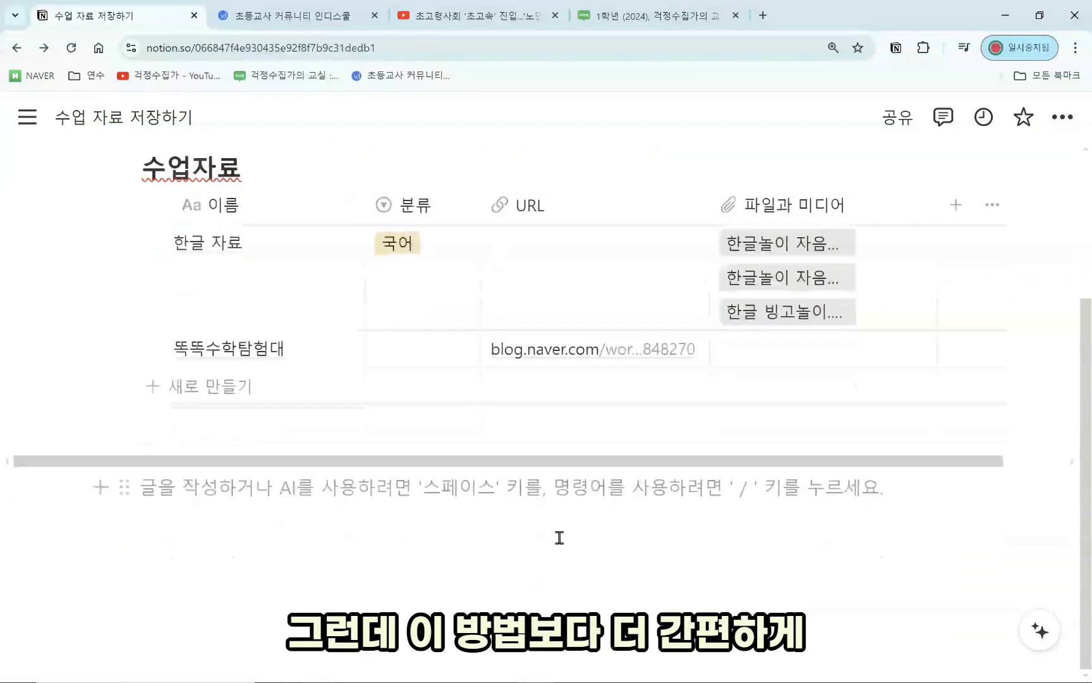
pyautogui.scroll(1, 552, 515)
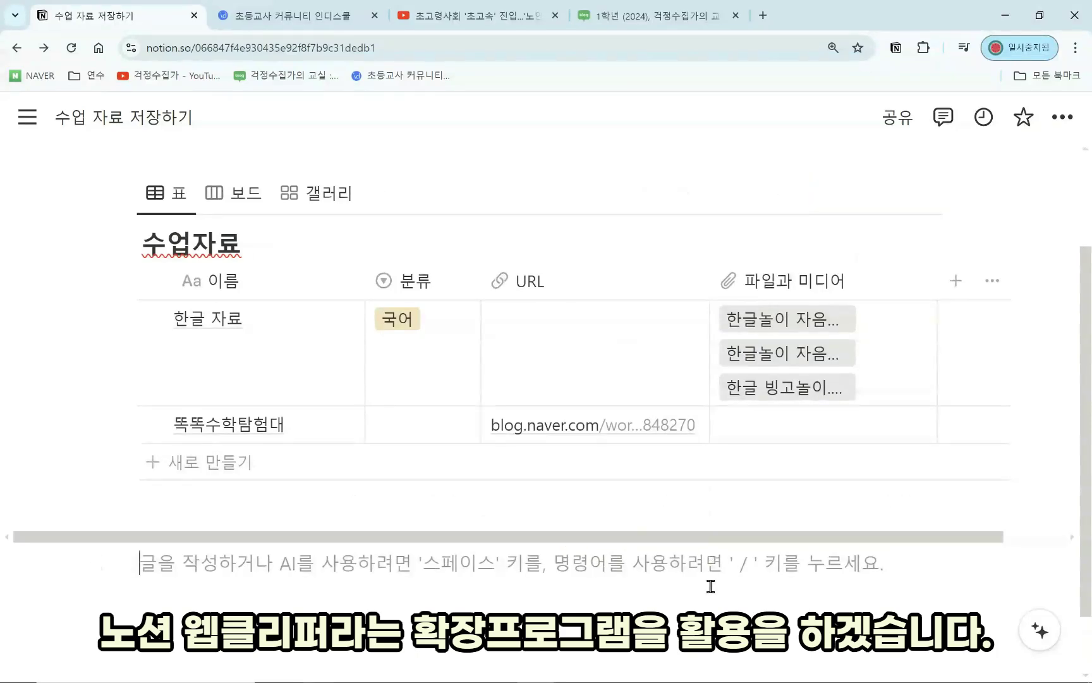
pyautogui.click(1075, 47)
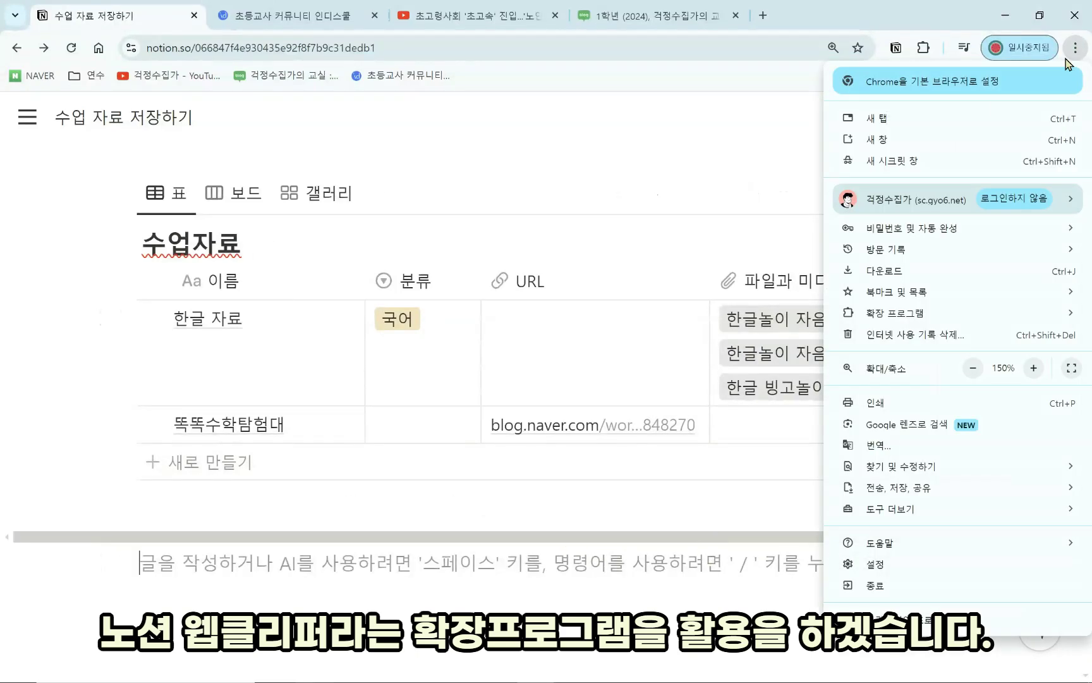
pyautogui.moveTo(898, 313)
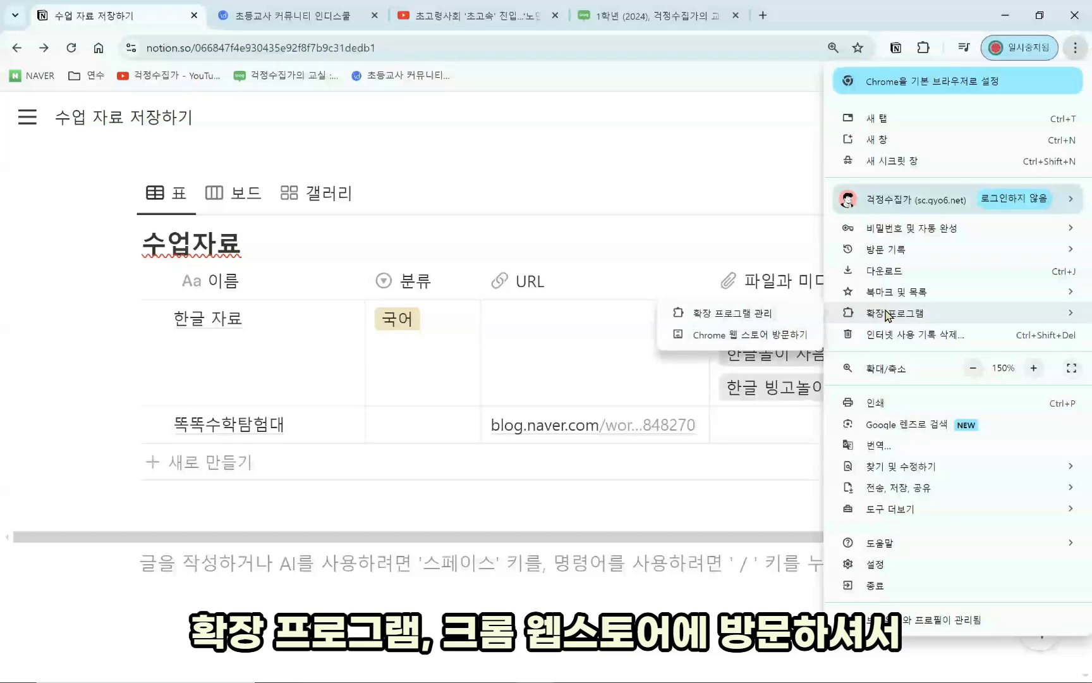
pyautogui.click(769, 336)
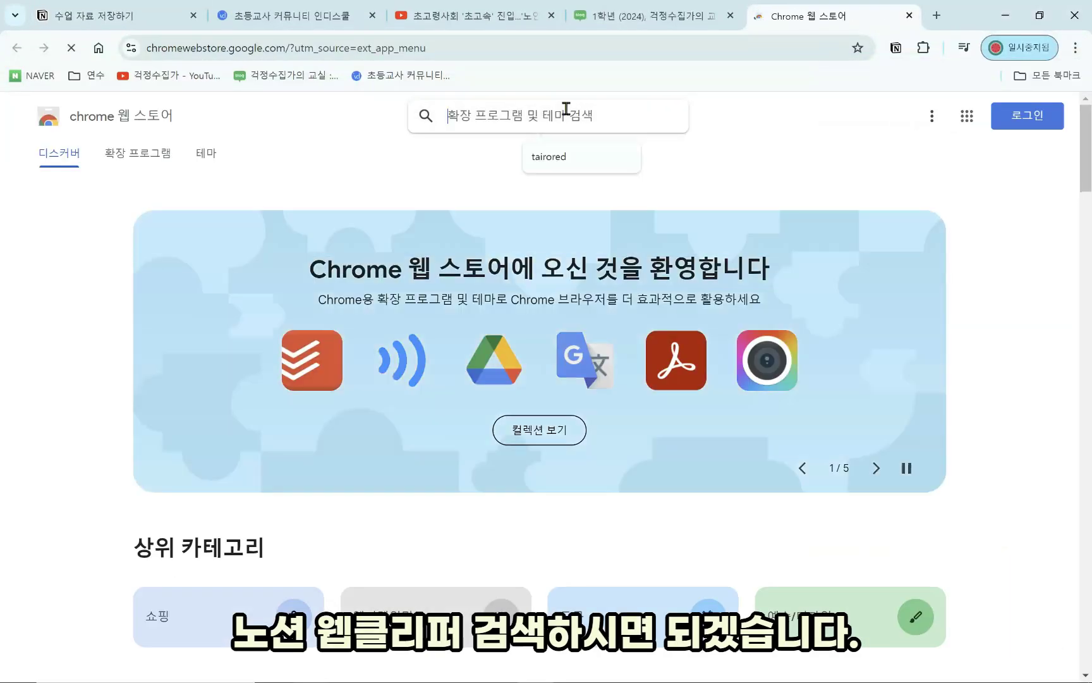
pyautogui.write('notion w')
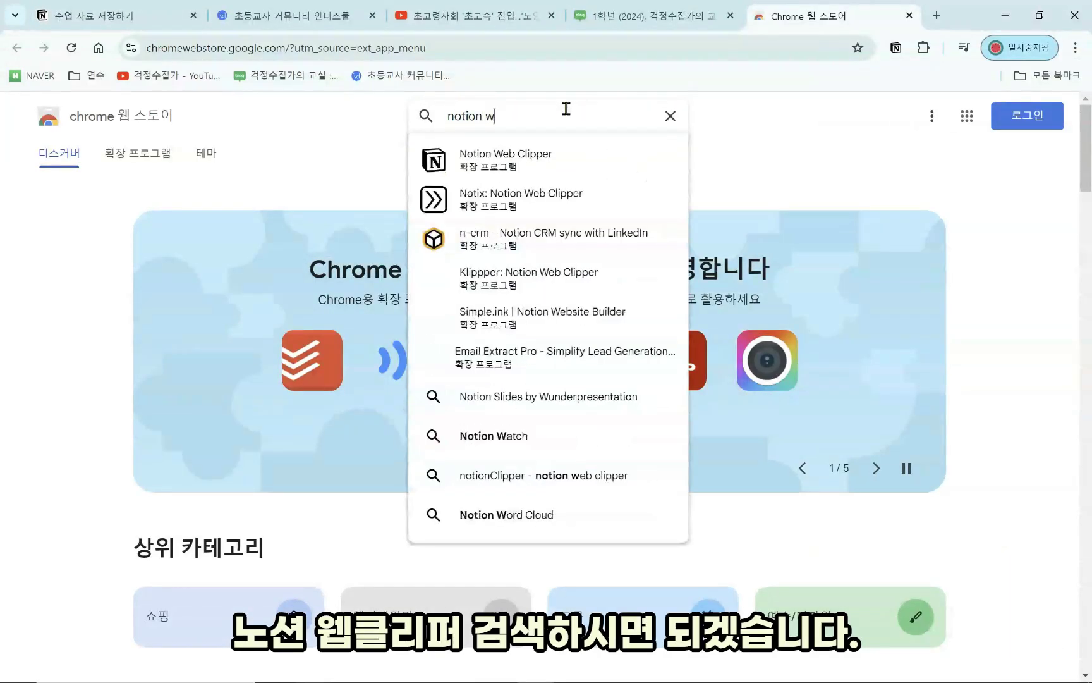
pyautogui.write('eb')
pyautogui.press('Return')
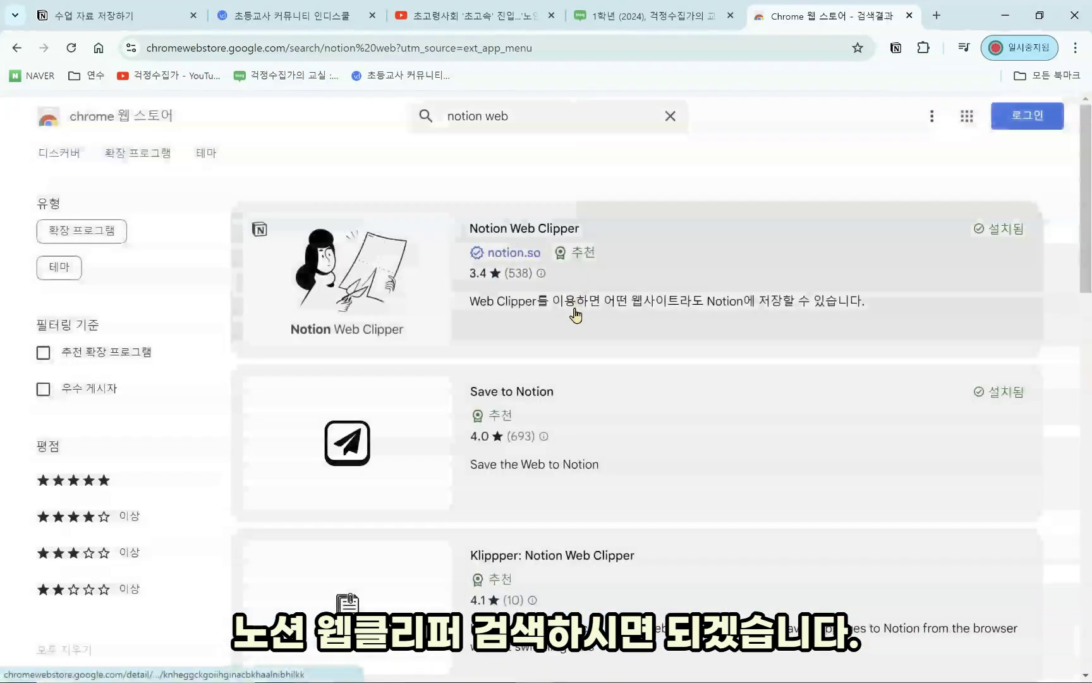
pyautogui.click(495, 260)
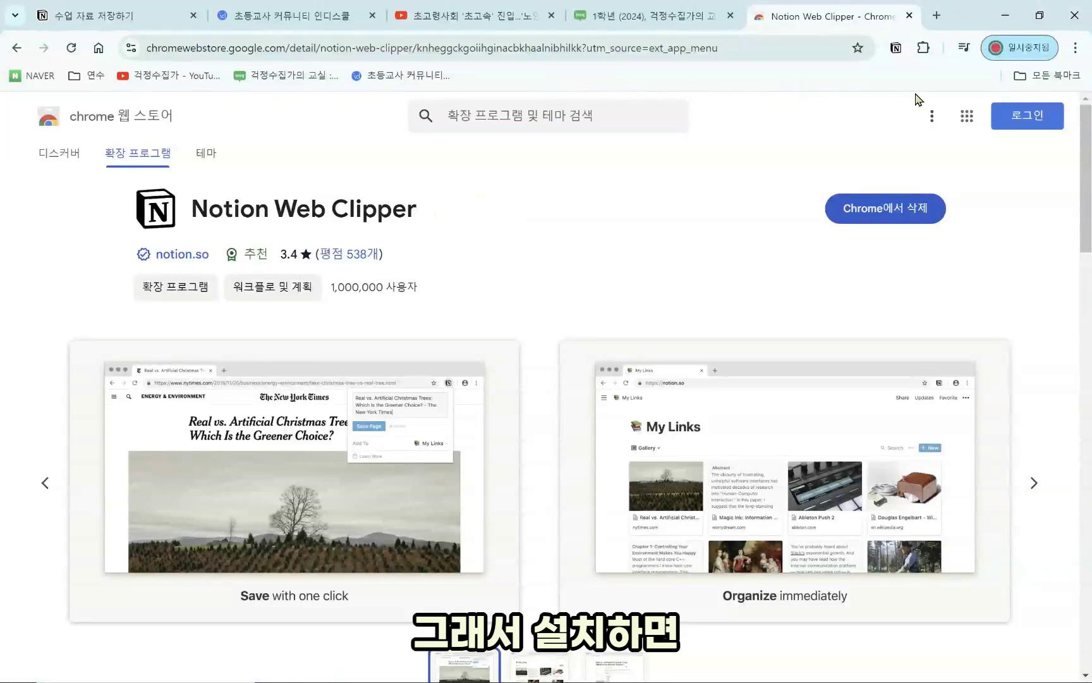
# Check the pin state of Notion Web Clipper among the browser extensions and close the Chrome Web Store page
pyautogui.click(924, 48)
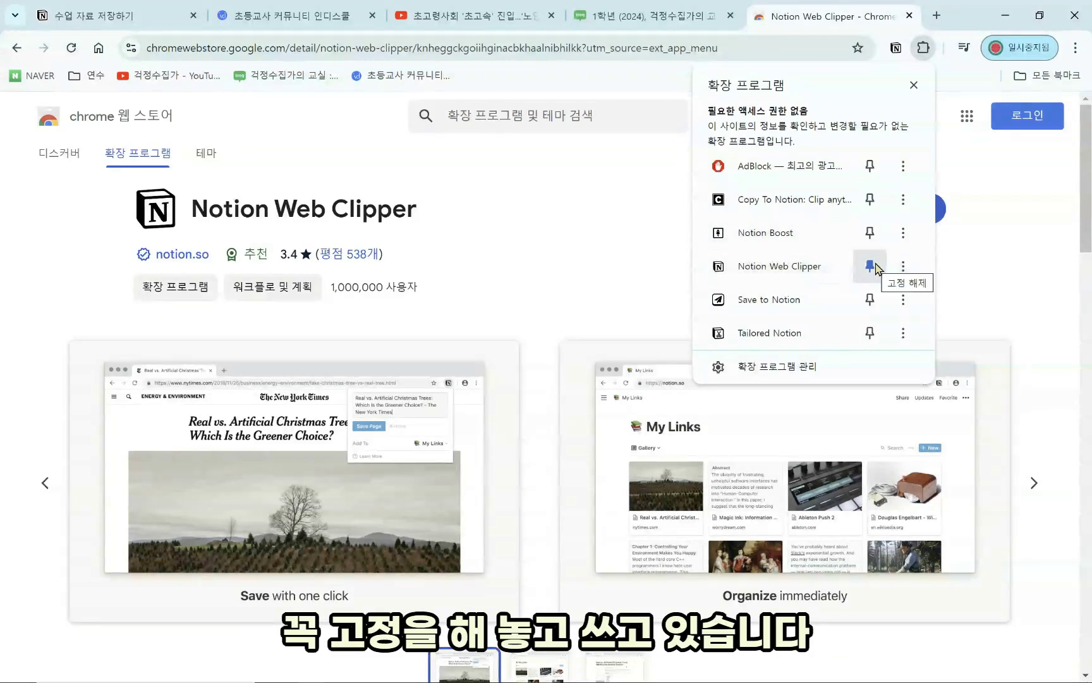
pyautogui.click(1002, 266)
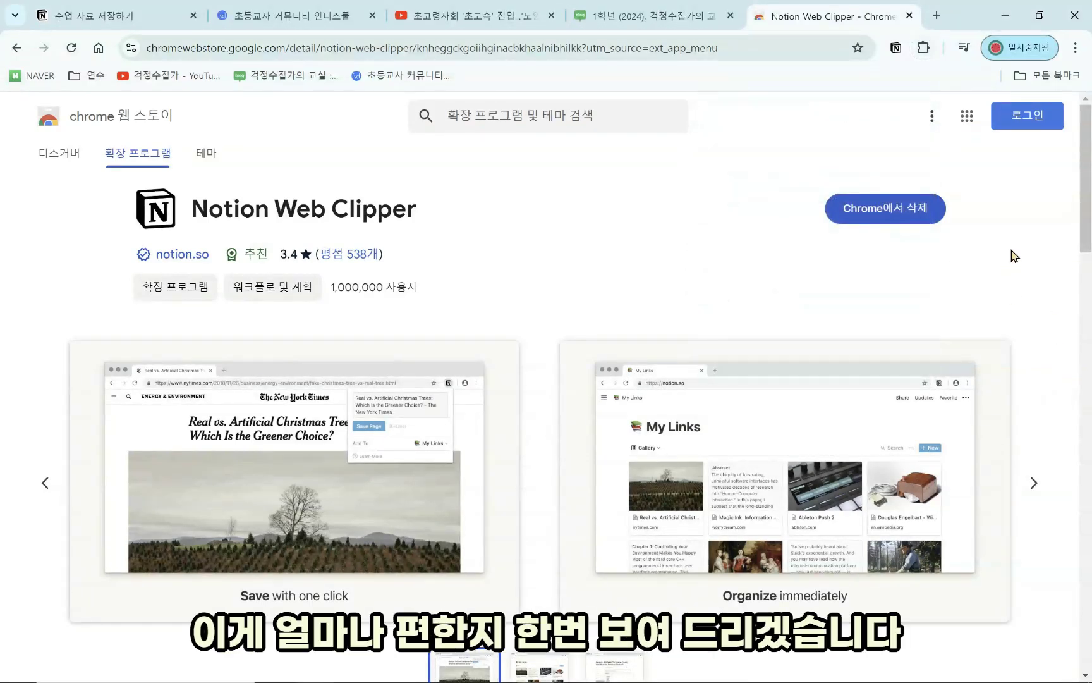
pyautogui.click(909, 15)
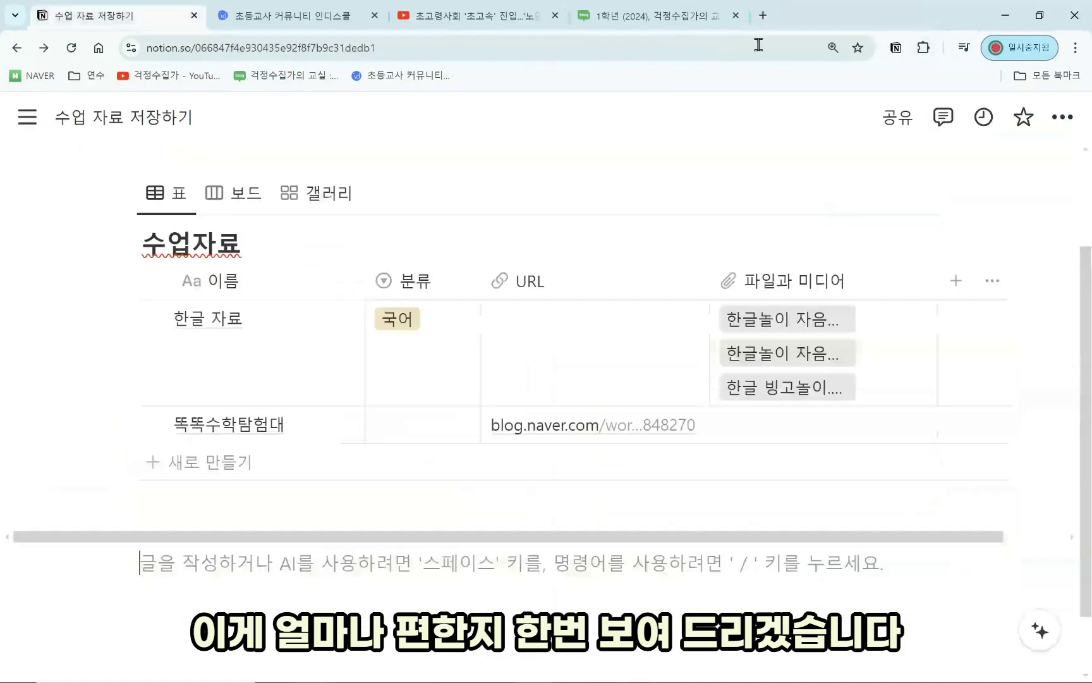
# Return to the YTN video on YouTube, close its share dialog, and rewind the video to the beginning
pyautogui.click(508, 11)
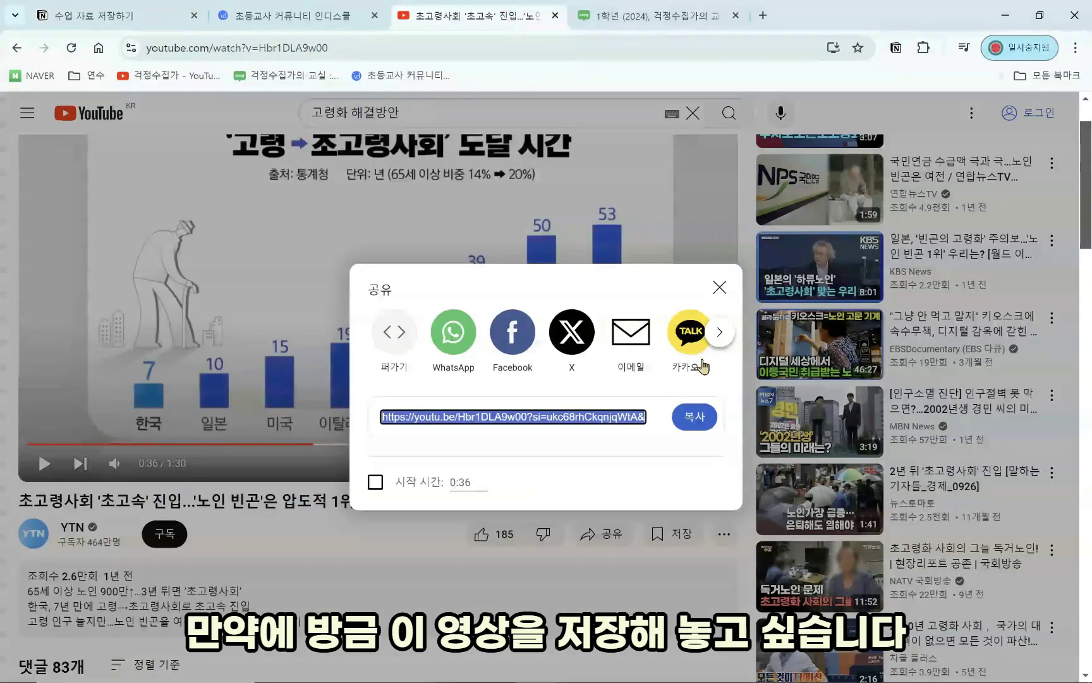
pyautogui.click(728, 289)
pyautogui.scroll(1, 727, 290)
pyautogui.click(33, 521)
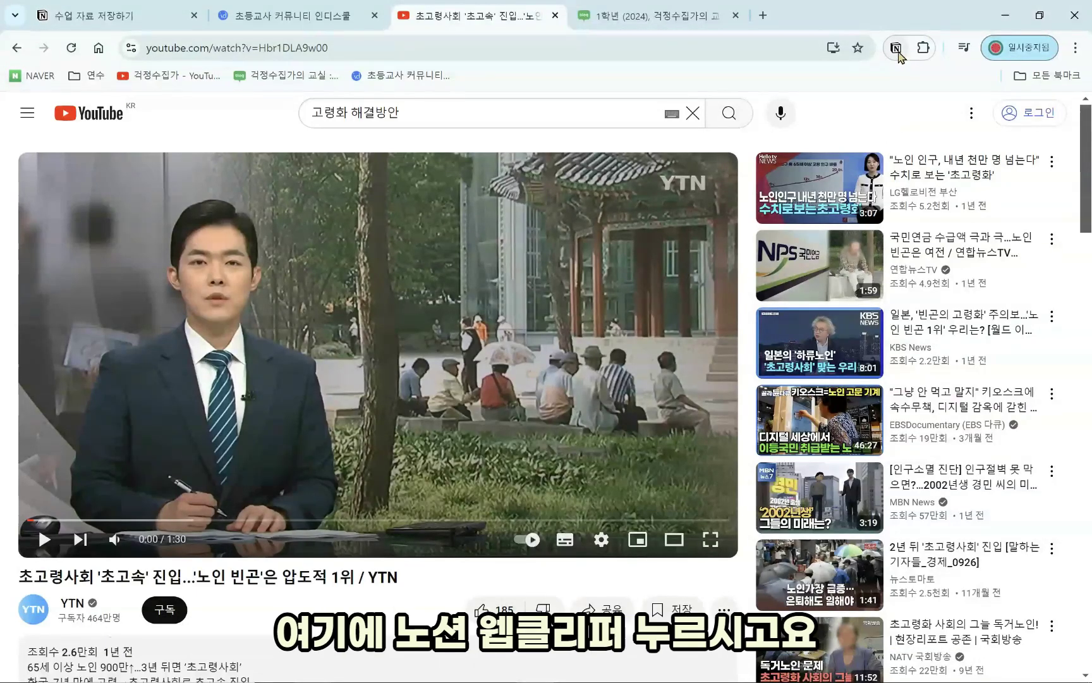
# Start clipping the YTN video with Notion Web Clipper, choosing the 걱정수집가(유튜브용) workspace and the 수업자료 database as destination
pyautogui.click(897, 49)
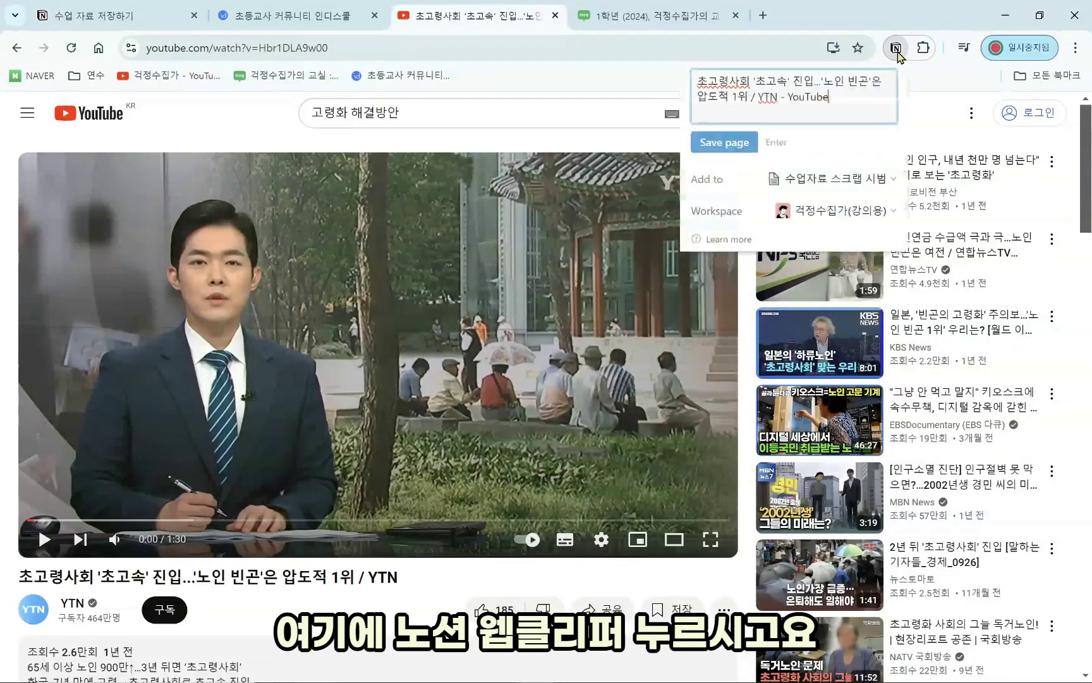
pyautogui.click(861, 218)
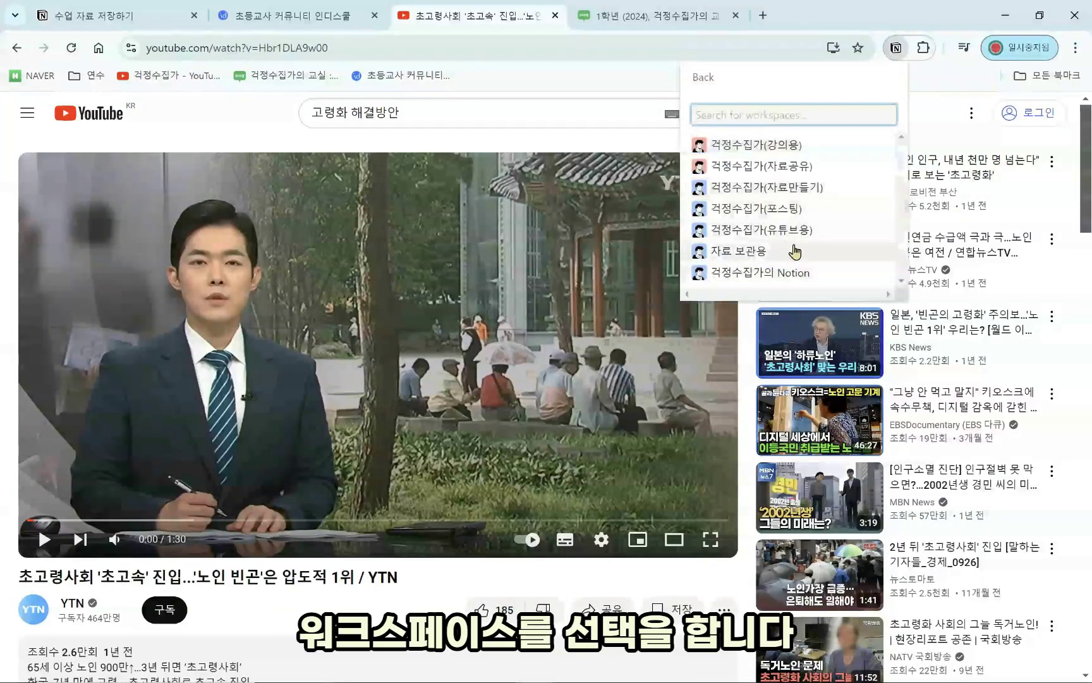
pyautogui.click(796, 183)
pyautogui.click(863, 179)
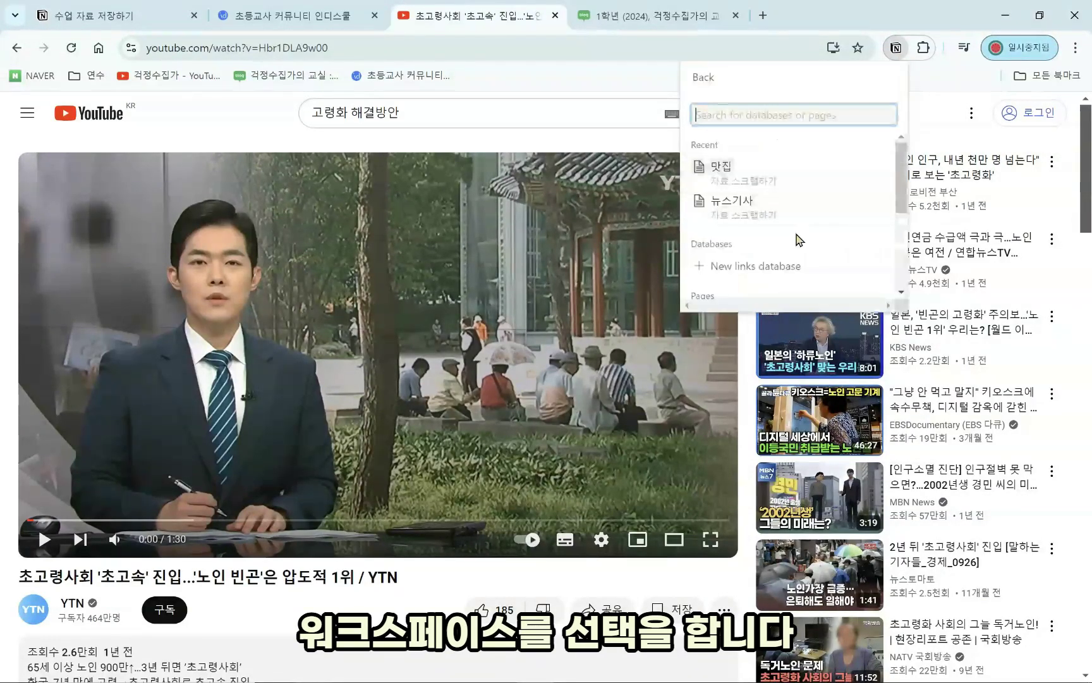
pyautogui.write('숭')
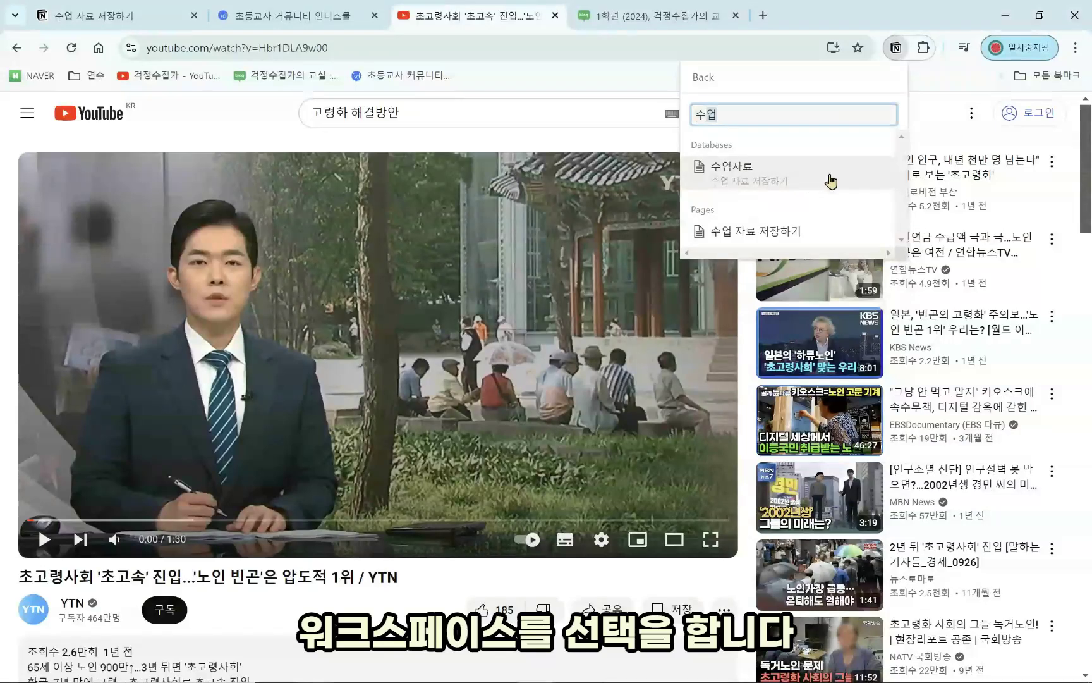
pyautogui.click(810, 175)
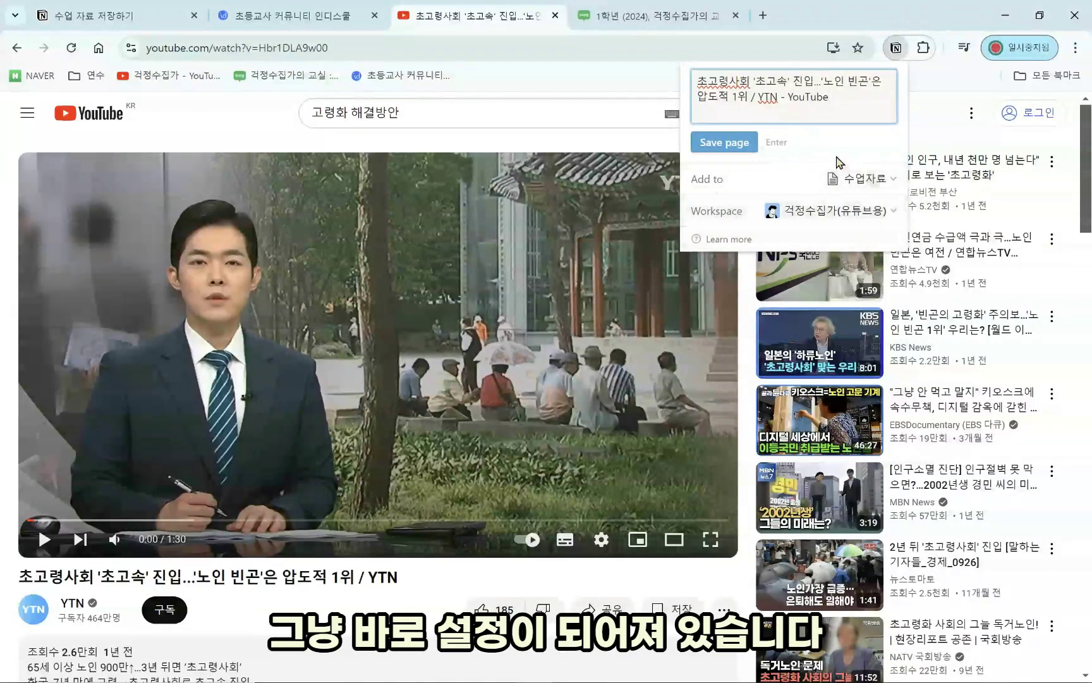
# Replace the clip's title with "저출산 유튜브" and save the page to Notion
pyautogui.moveTo(830, 97); pyautogui.dragTo(704, 85)
pyautogui.write('ㅇ')
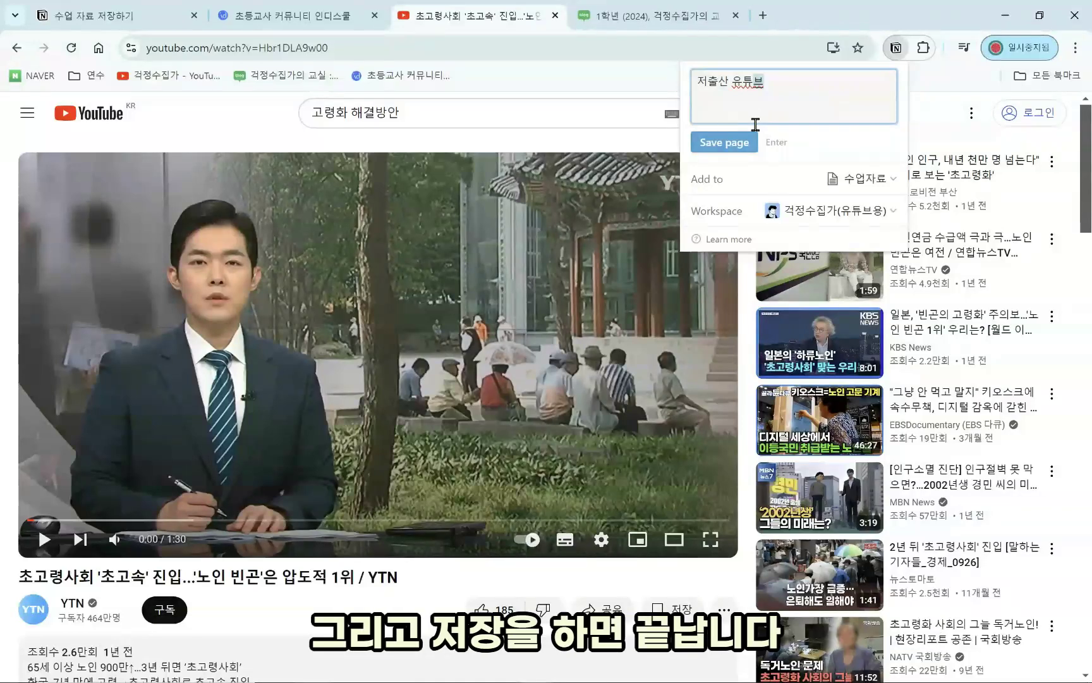
pyautogui.click(722, 146)
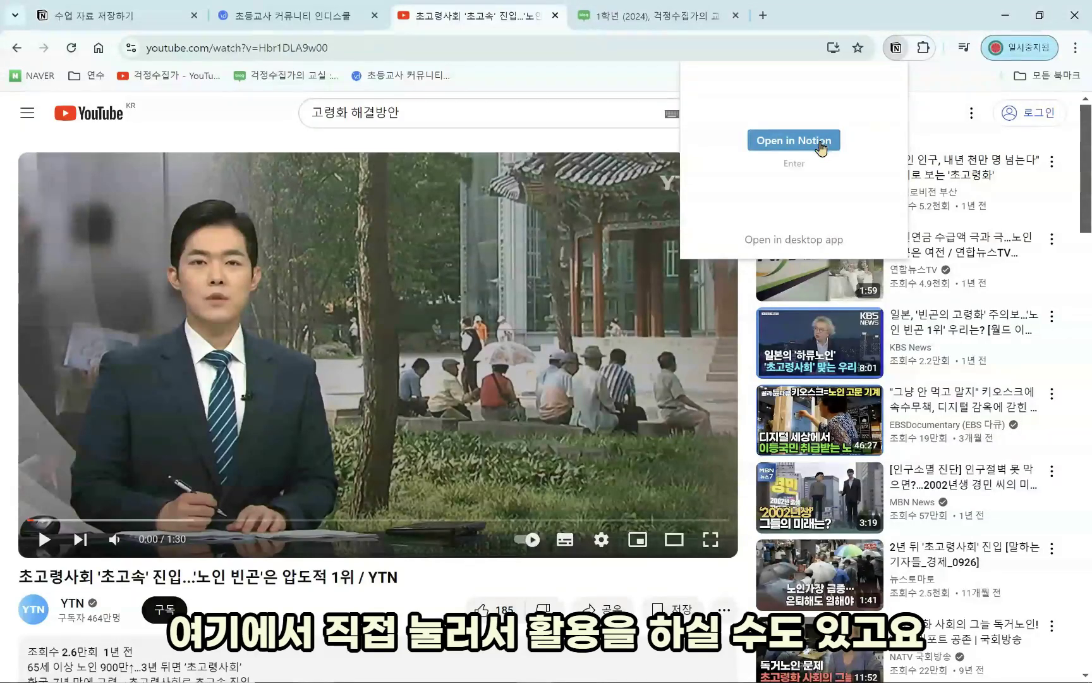
# Return to the 수업자료 database in Notion, check the embedded video in the 저출산 유튜브 entry, and close it
pyautogui.click(139, 13)
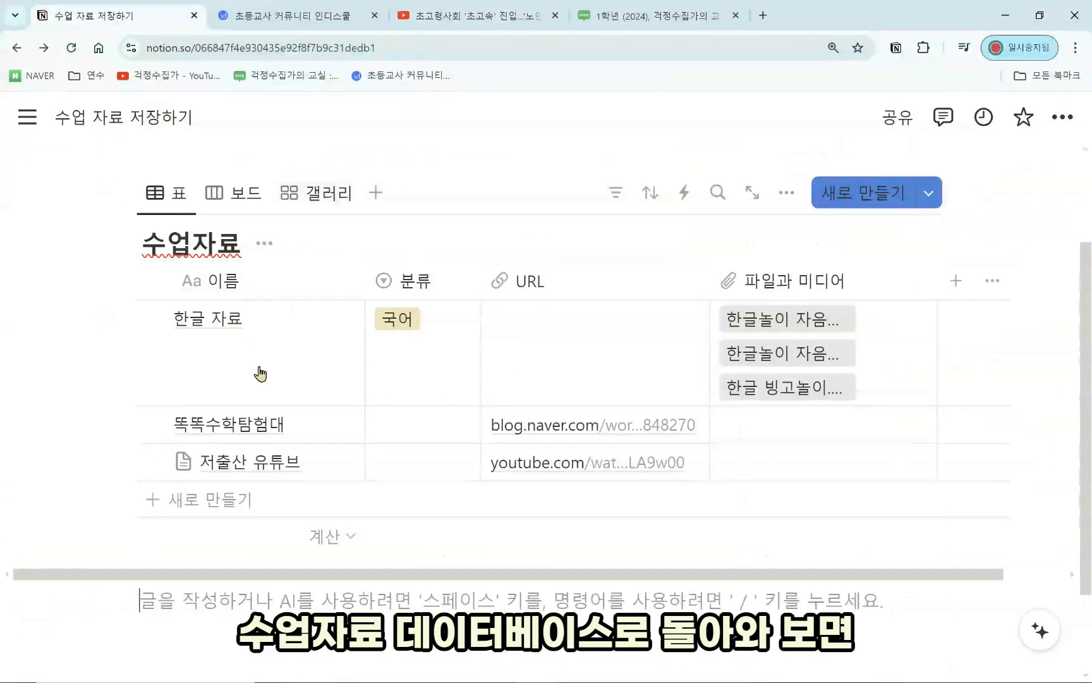
pyautogui.scroll(-1, 417, 291)
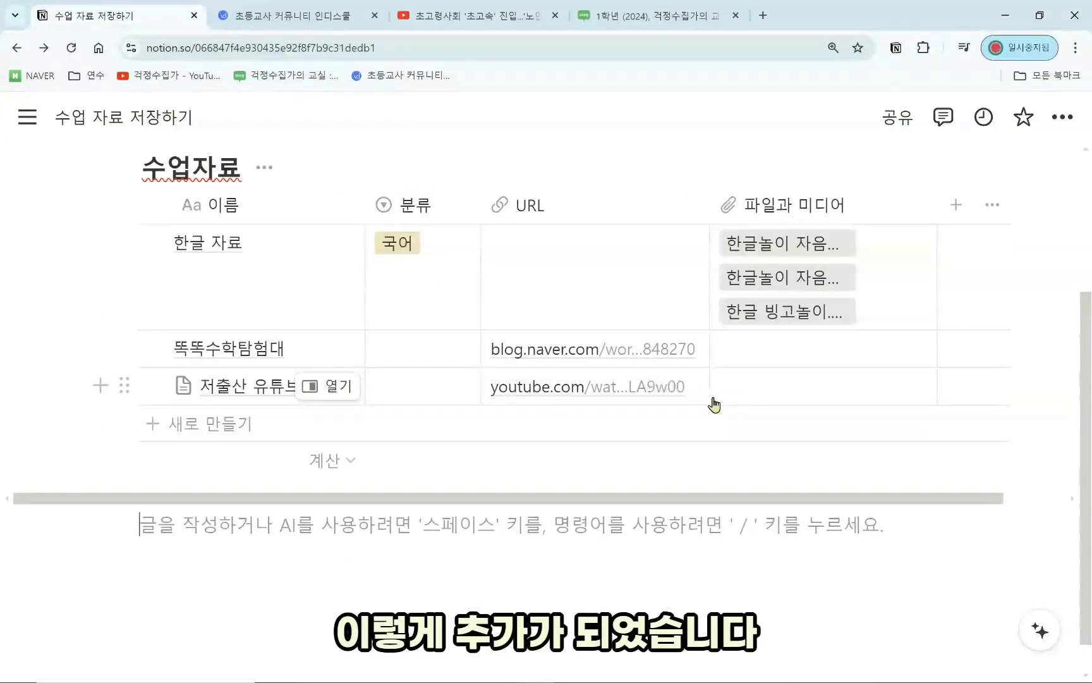
pyautogui.click(345, 396)
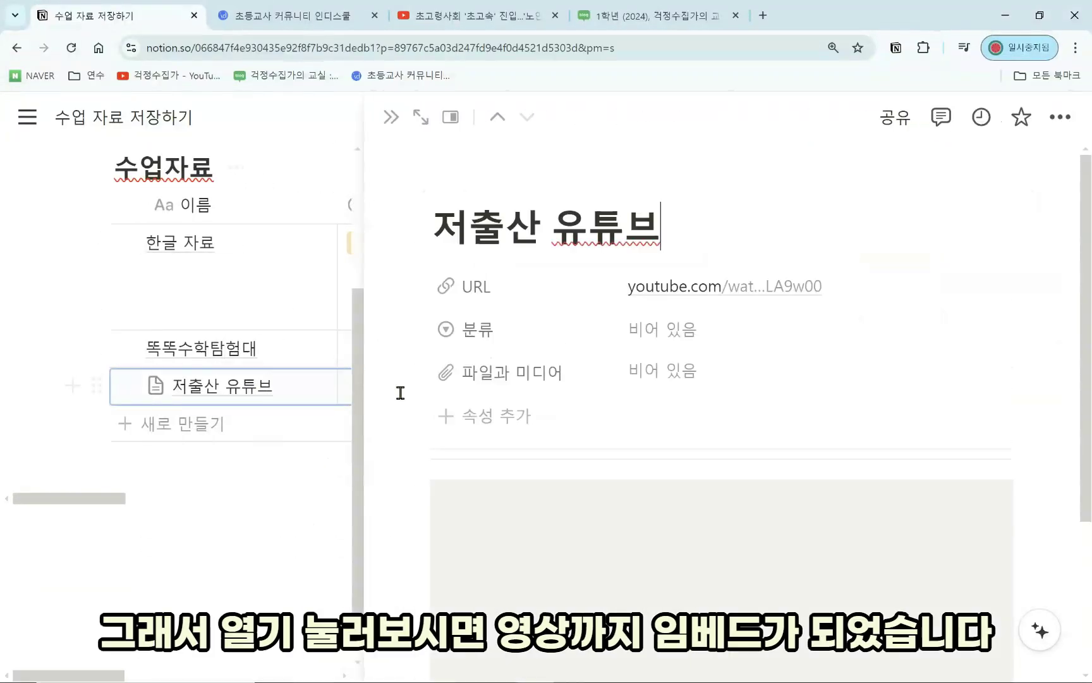
pyautogui.scroll(-3, 692, 437)
pyautogui.scroll(3, 692, 436)
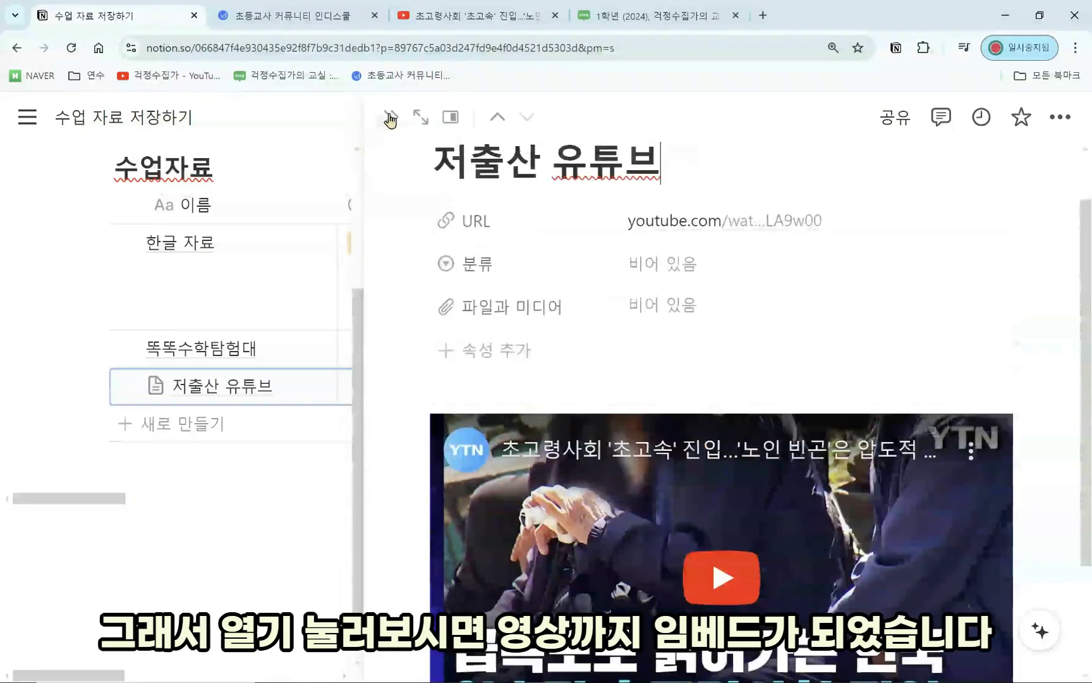
pyautogui.click(391, 117)
# Open the KBS video "저출산 40년, 다가오는 재앙" on YouTube and save it to 수업자료 with Notion Web Clipper
pyautogui.click(561, 386)
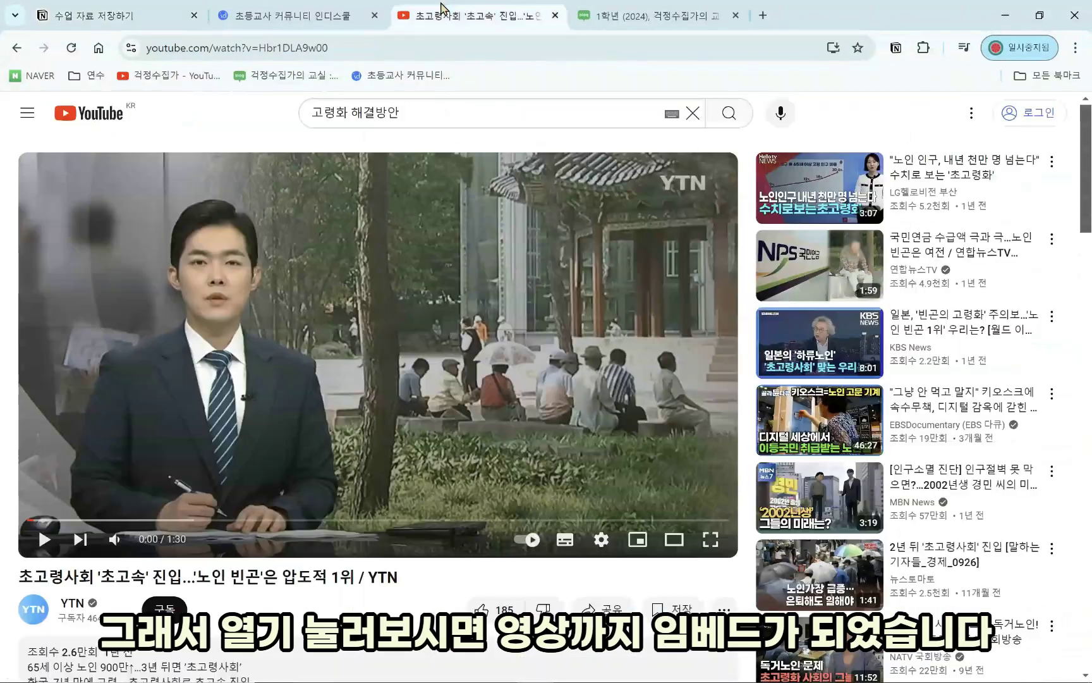
pyautogui.click(478, 366)
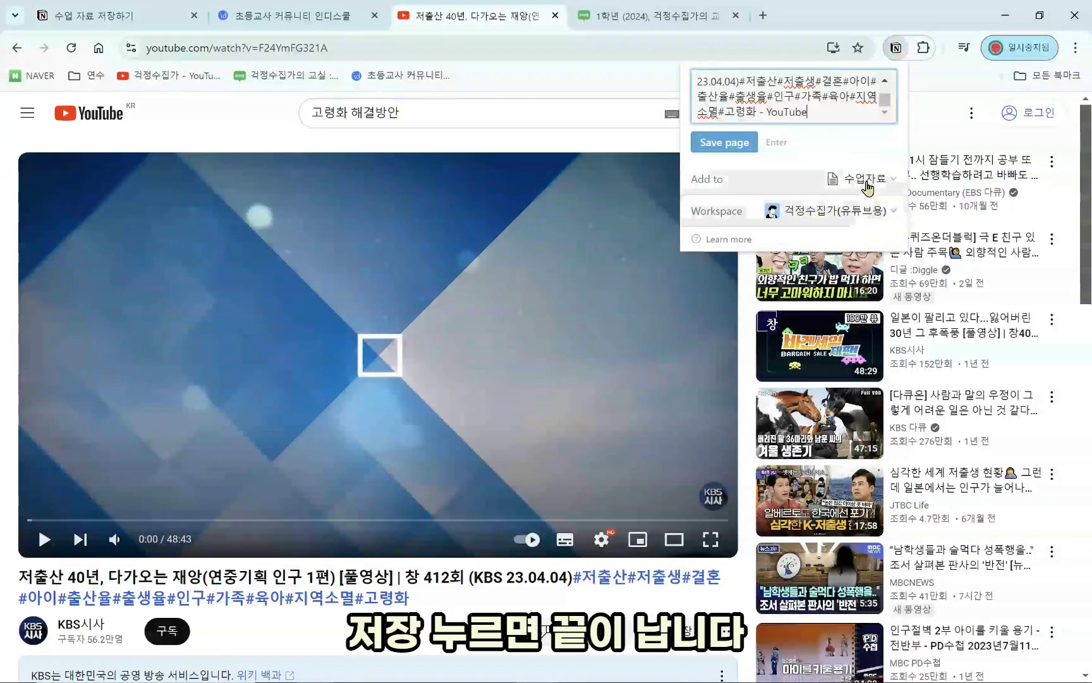
pyautogui.click(732, 145)
# Open the clipped KBS video's entry in the Notion database, check its embedded video, and close it
pyautogui.click(167, 18)
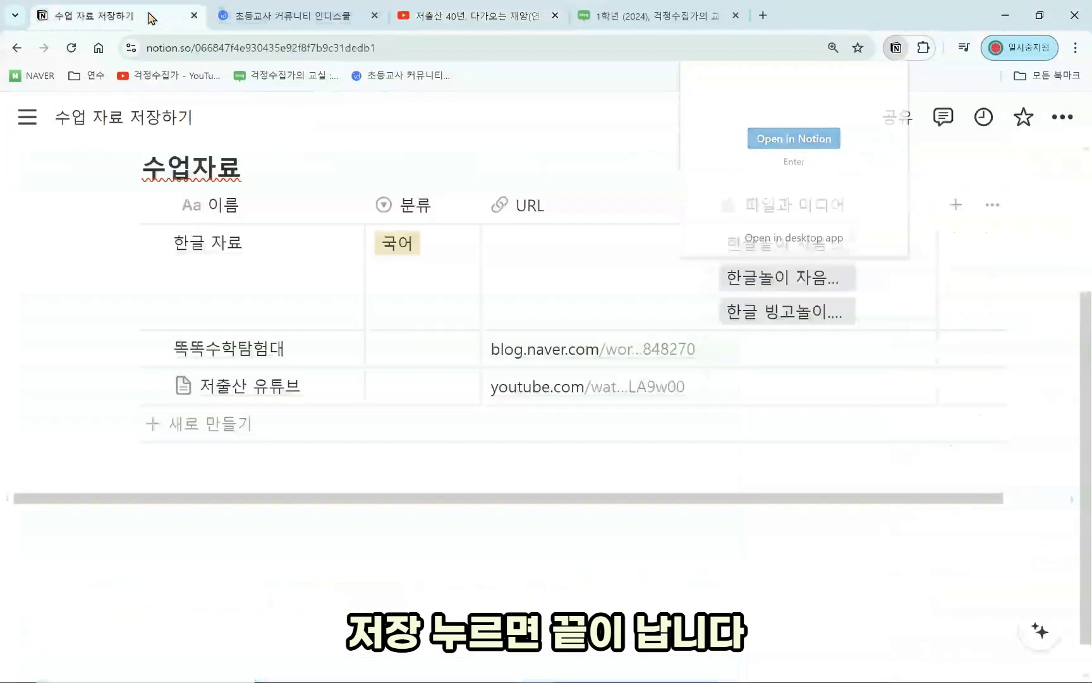
pyautogui.scroll(-3, 415, 421)
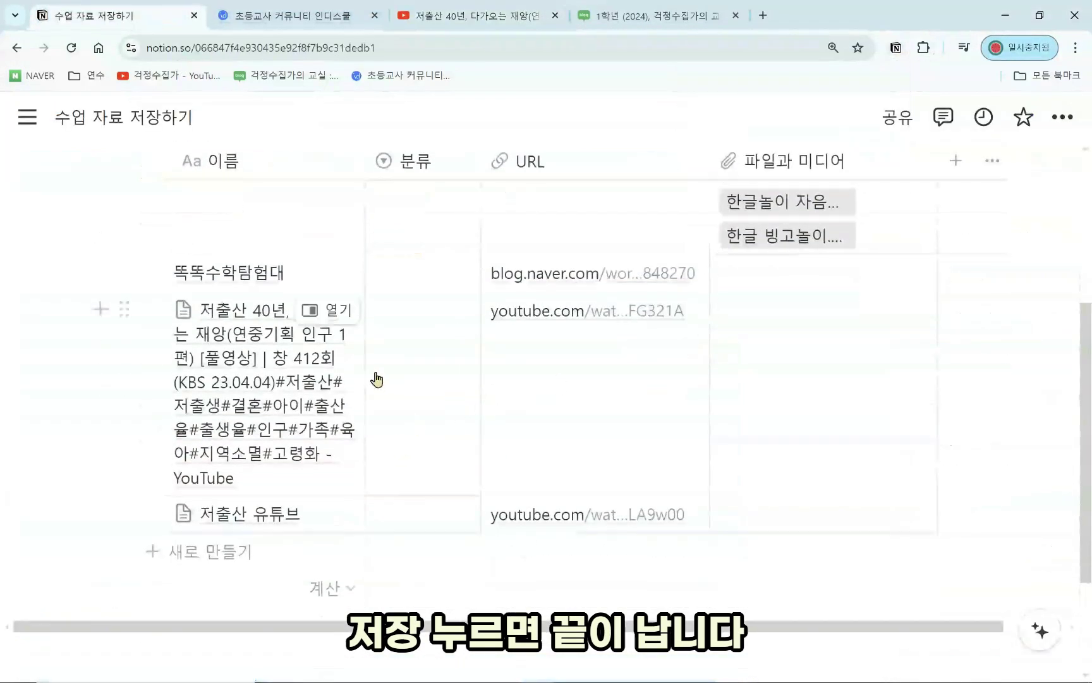
pyautogui.click(327, 310)
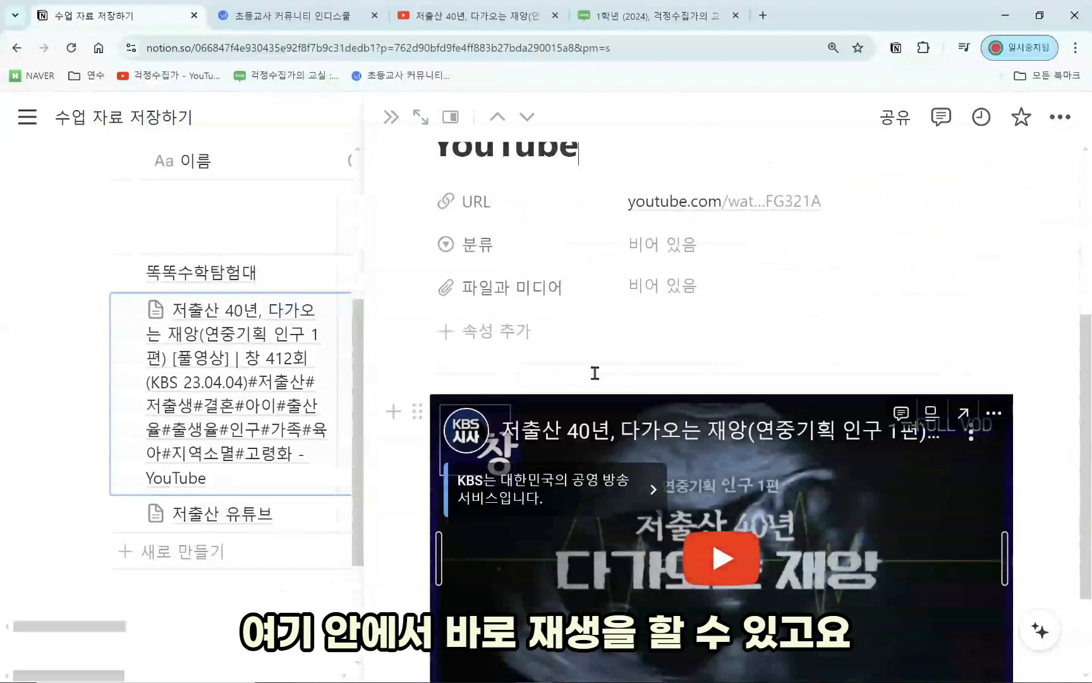
pyautogui.scroll(3, 632, 379)
pyautogui.click(391, 117)
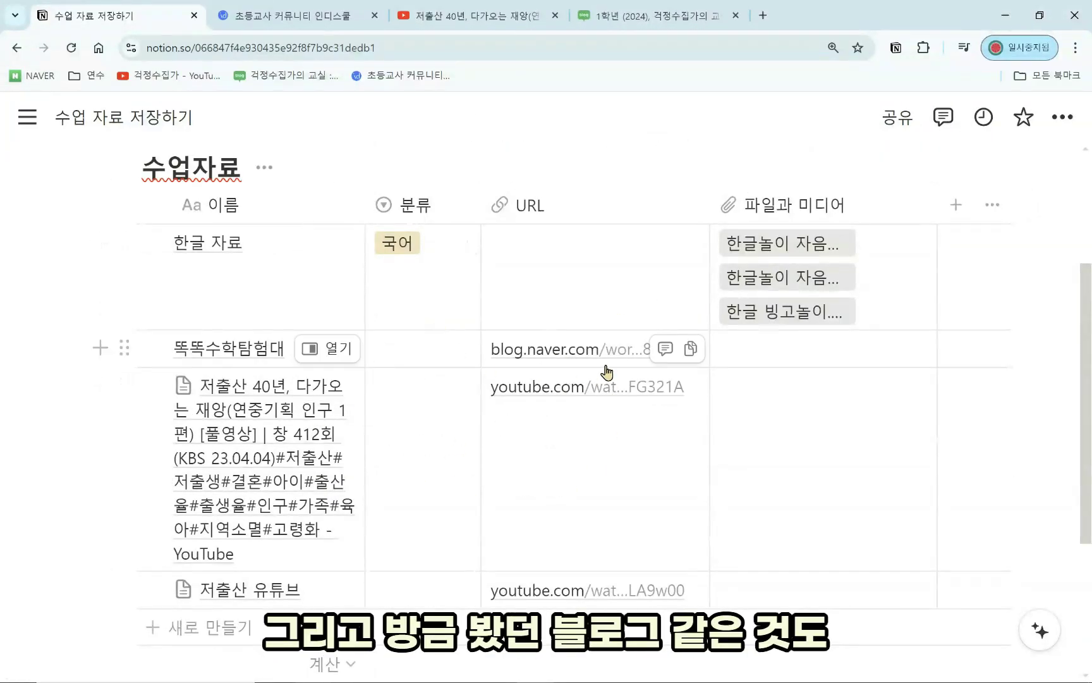
# Switch to the 1학년 (2024) Naver blog page and save it to 수업자료 with Notion Web Clipper
pyautogui.click(651, 15)
pyautogui.scroll(5, 925, 373)
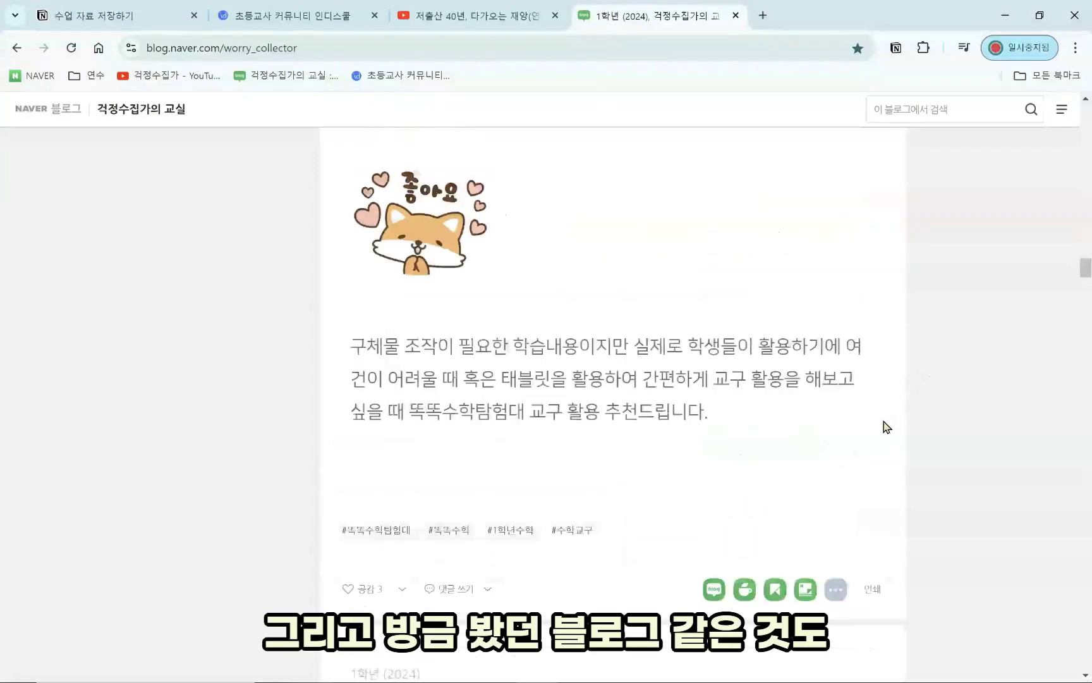
pyautogui.click(896, 47)
pyautogui.click(727, 145)
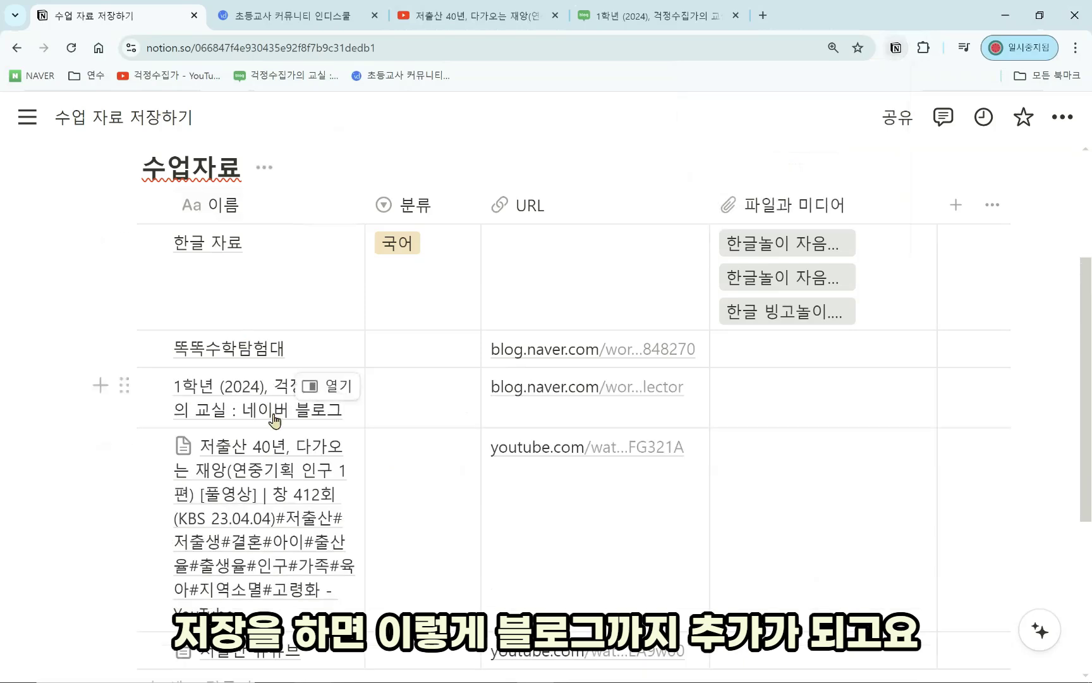
# Open the clipped Naver blog entry in the Notion database, examine its saved content, and close it
pyautogui.scroll(-1, 344, 328)
pyautogui.click(341, 323)
pyautogui.click(378, 328)
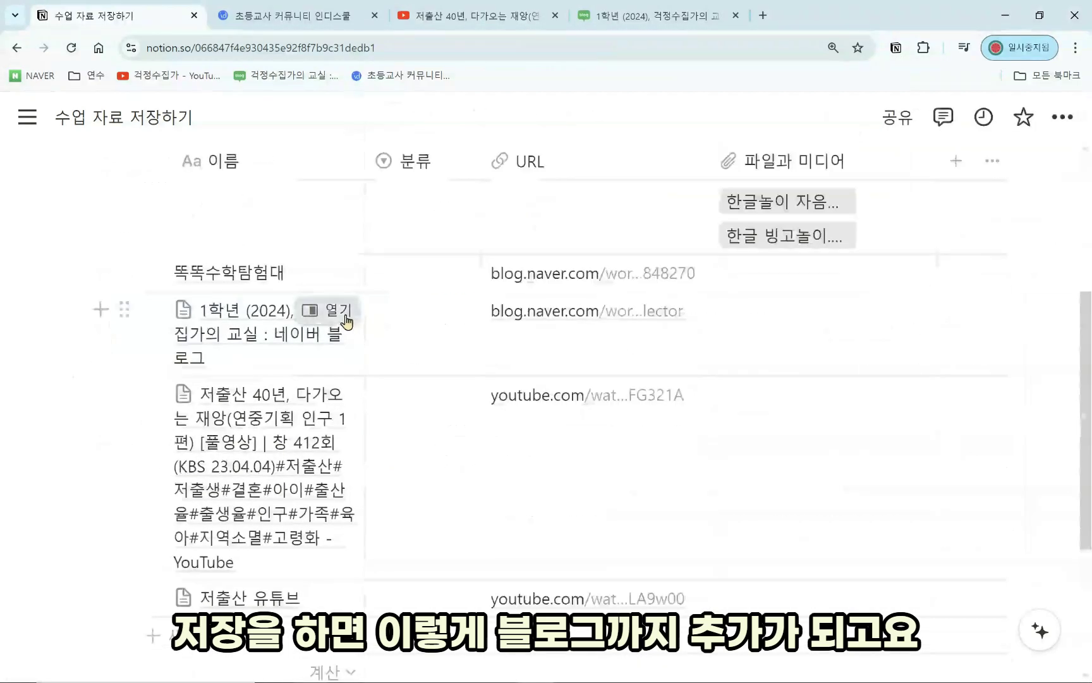
pyautogui.click(346, 320)
pyautogui.scroll(-10, 639, 430)
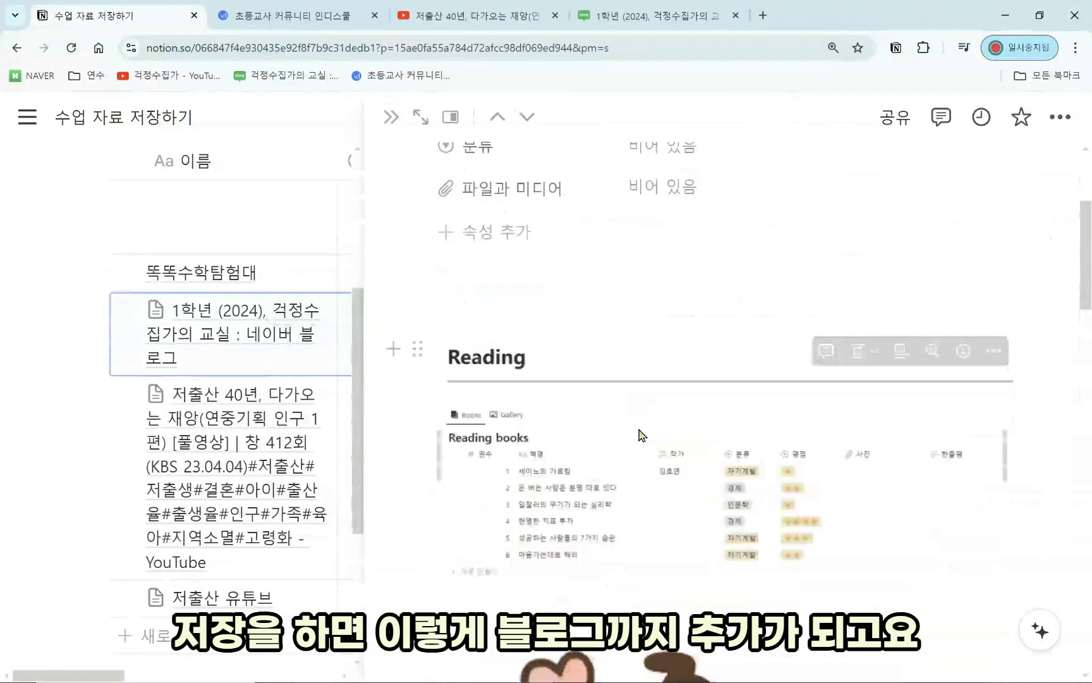
pyautogui.scroll(-15, 641, 461)
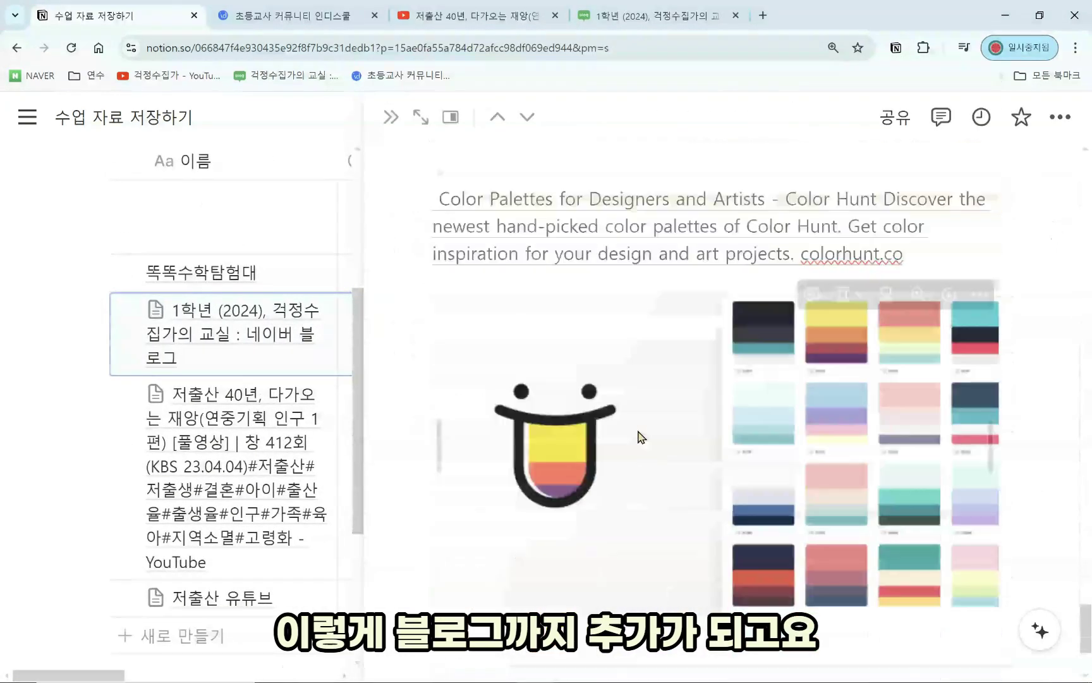
pyautogui.scroll(7, 558, 382)
pyautogui.scroll(2, 558, 382)
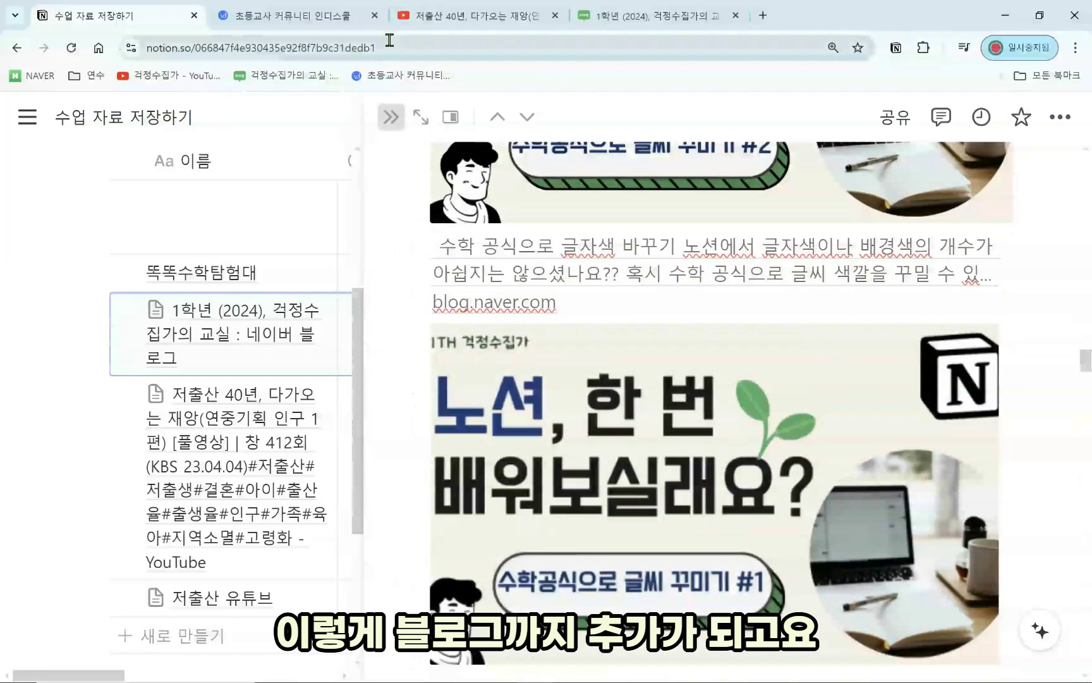
# Open the Indischool post "2단원 5~6차시 받침에 주의하며 문장쓰기" and leave the comment "감사합니다 잘 이용하겠습니다^^"
pyautogui.hotkey('ctrl', 'Tab')
pyautogui.scroll(-3, 873, 442)
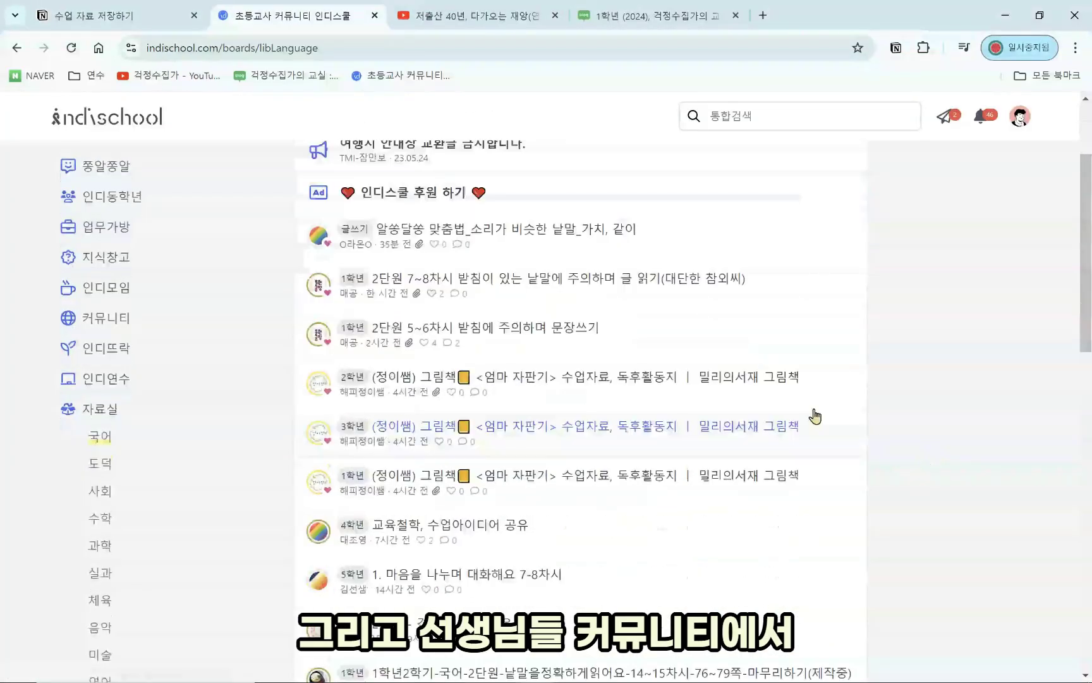
pyautogui.scroll(1, 790, 411)
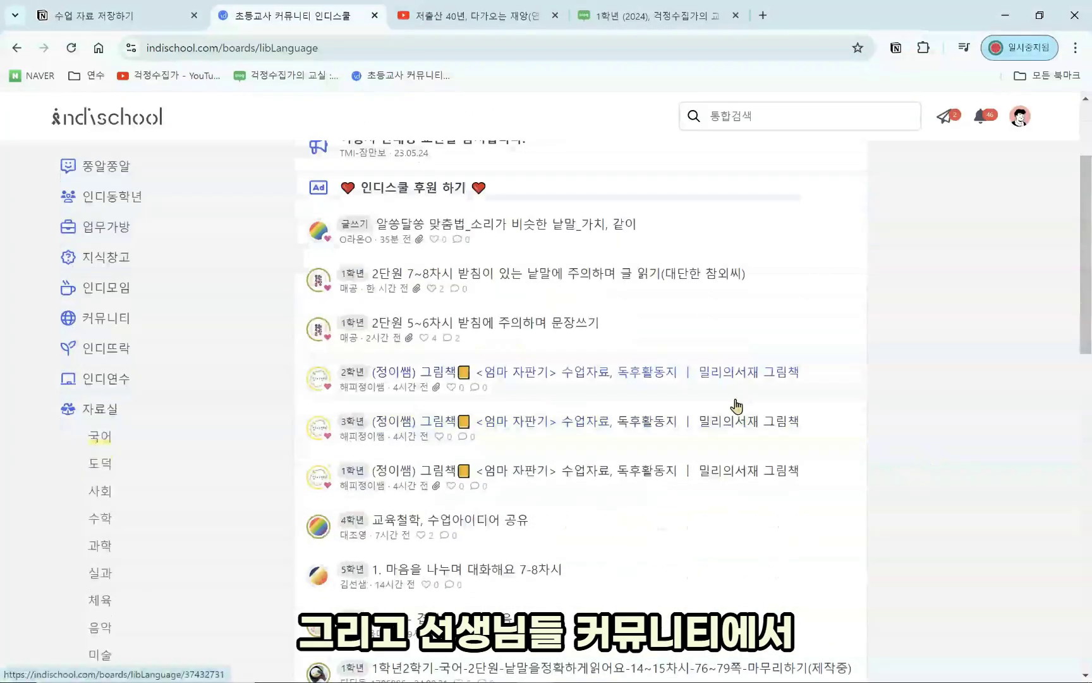
pyautogui.click(534, 335)
pyautogui.scroll(-5, 436, 404)
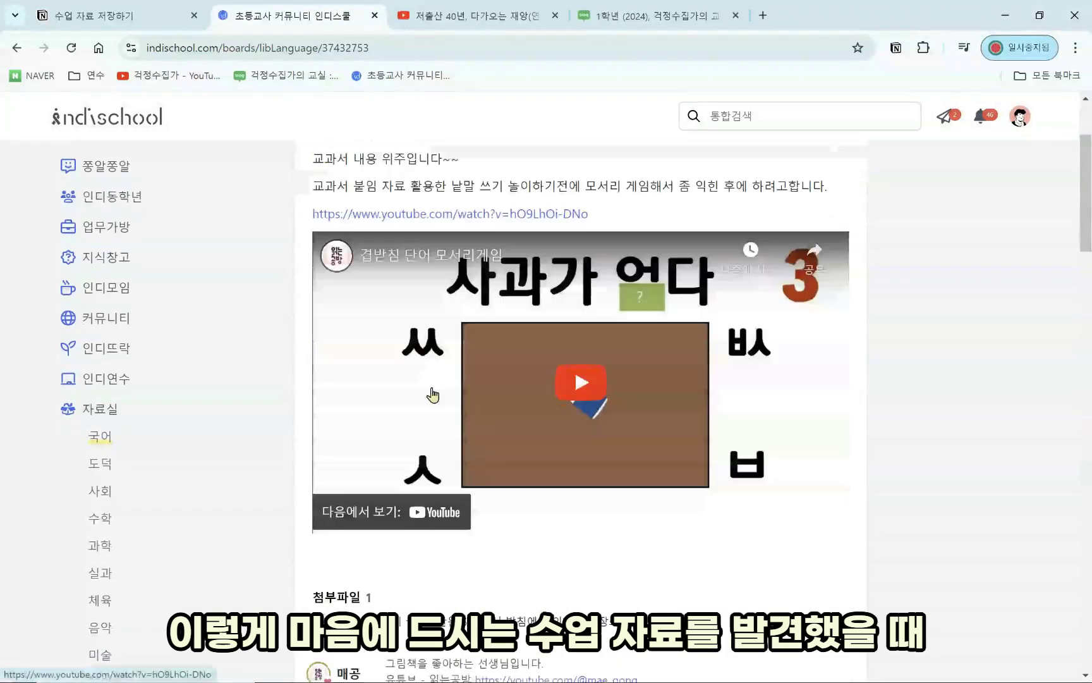
pyautogui.scroll(-8, 441, 432)
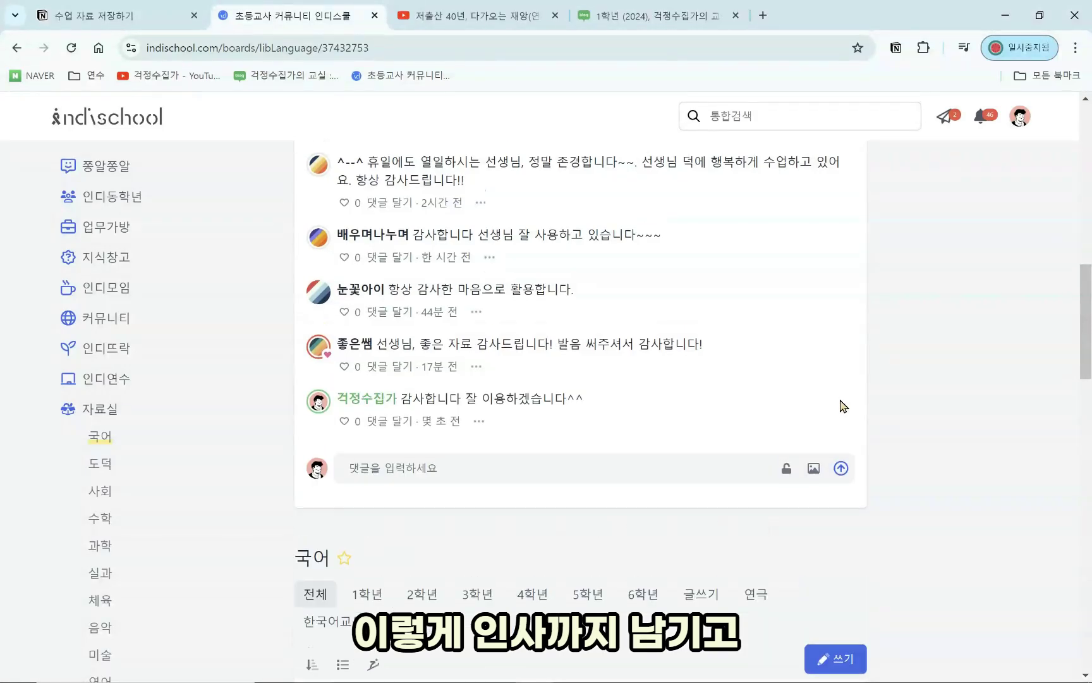
# Clip the Indischool post to the 수업자료 database with Notion Web Clipper under the title "국어 5~6차시"
pyautogui.scroll(8, 831, 378)
pyautogui.click(896, 48)
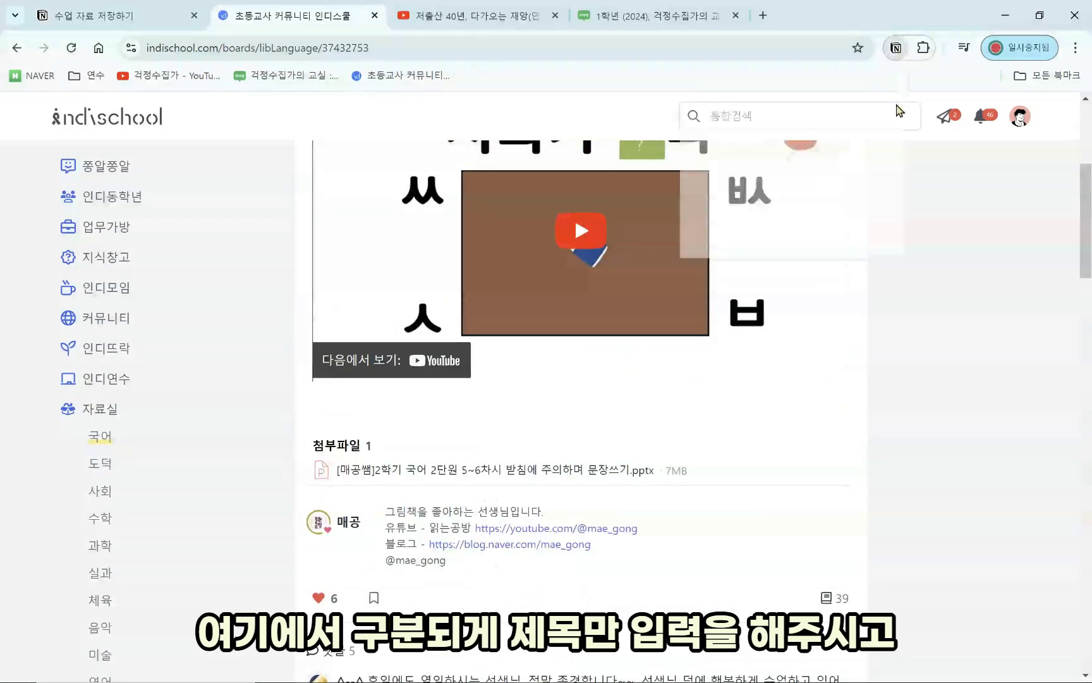
pyautogui.write('ㄴ')
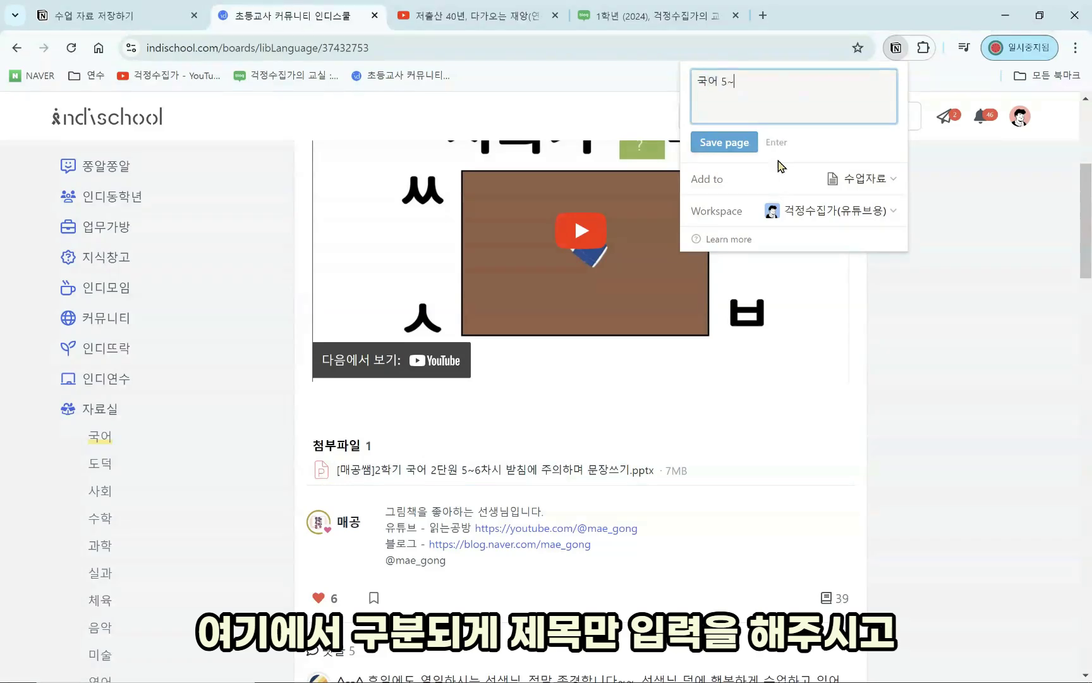
pyautogui.click(713, 150)
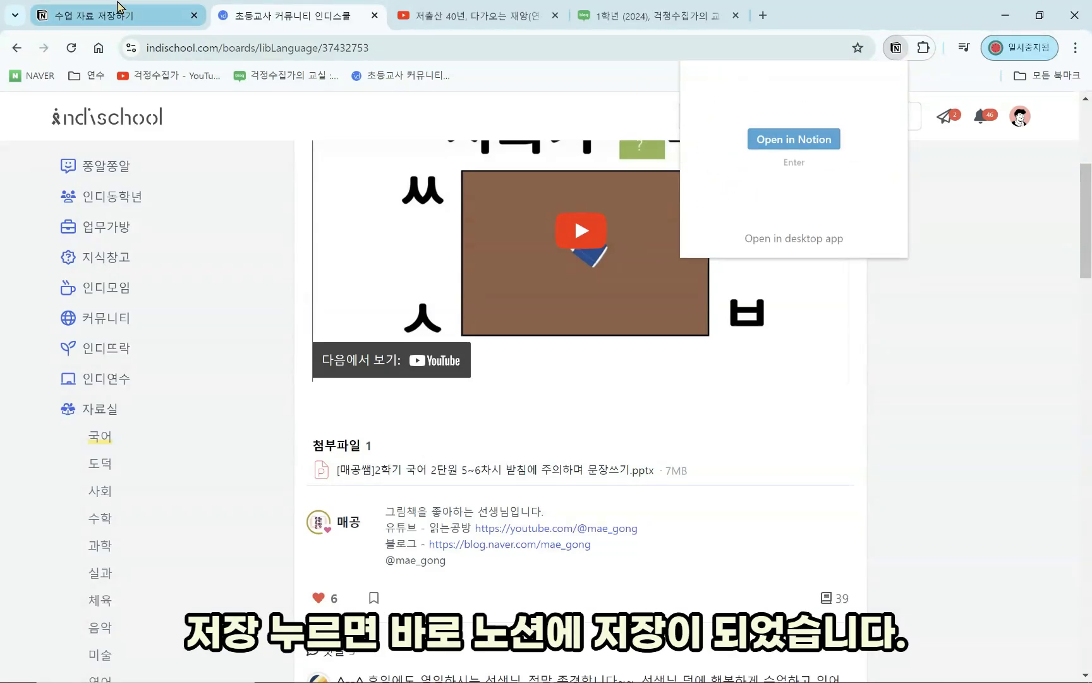
# Open the 국어 5~6차시 entry in the Notion database to check the clipped page, and close it
pyautogui.click(95, 15)
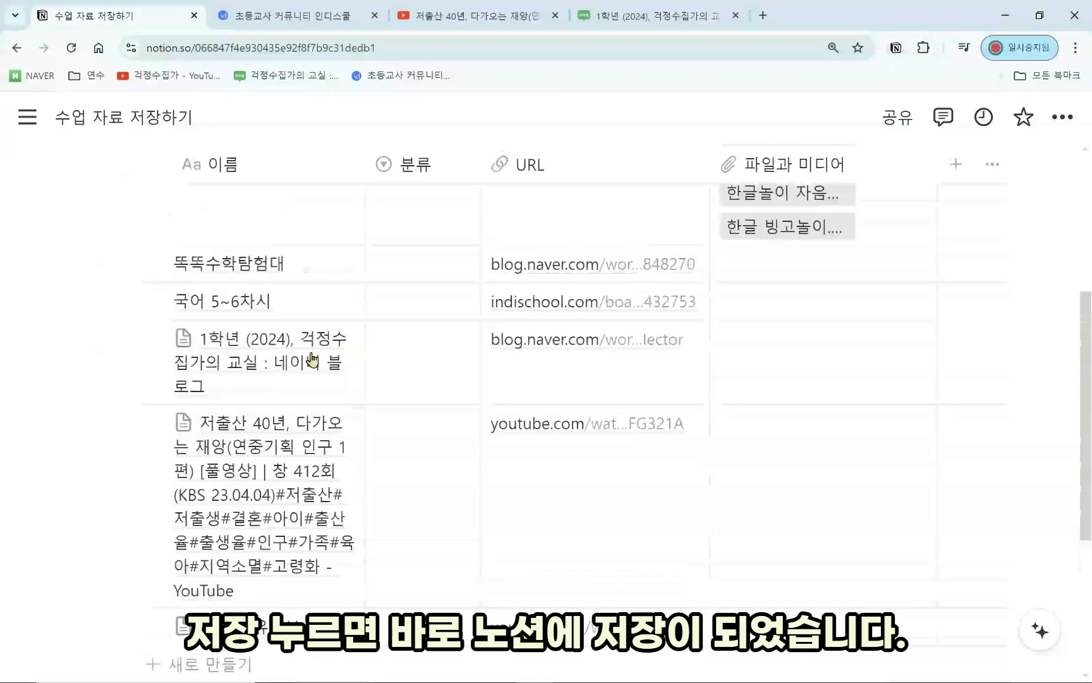
pyautogui.click(312, 311)
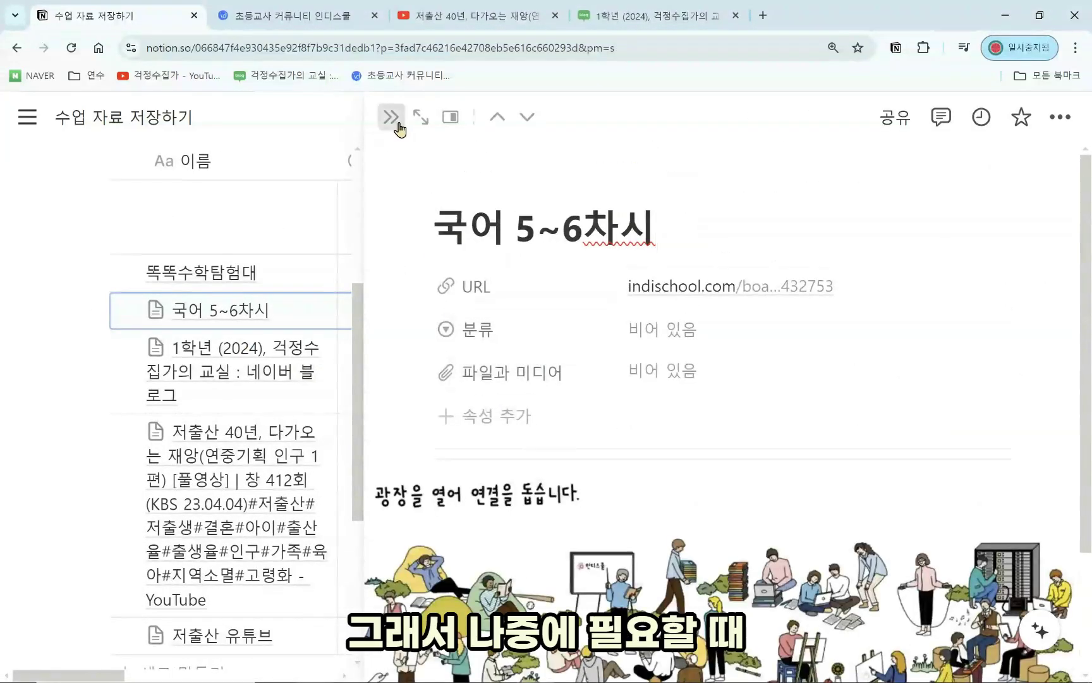
pyautogui.click(399, 125)
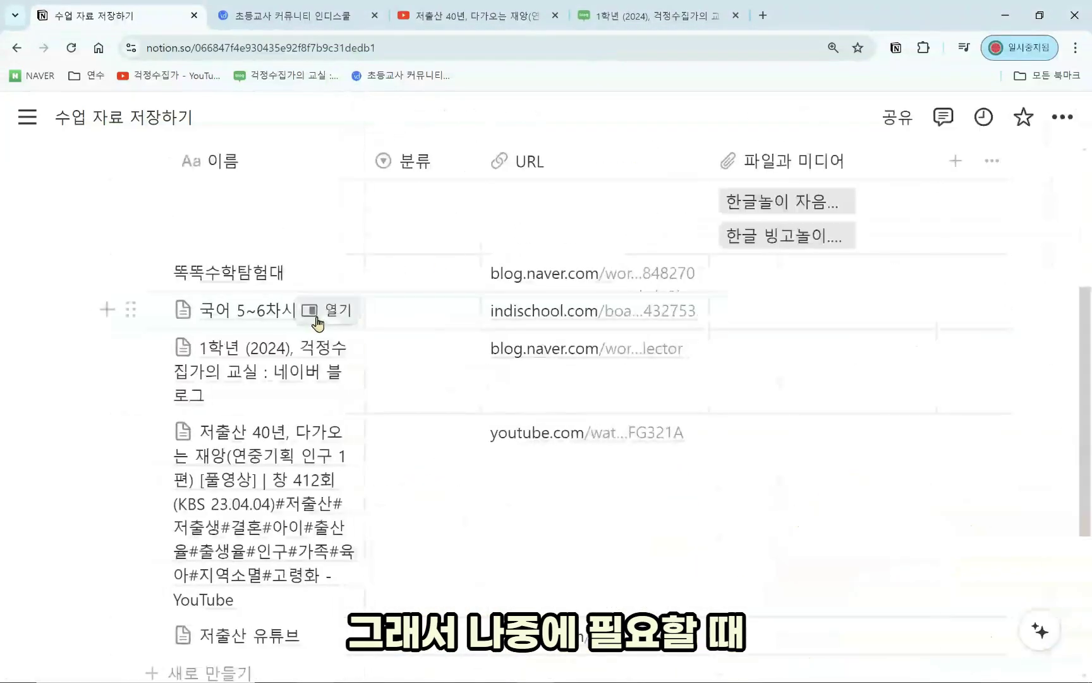
# Close the Indischool page, reopen the post from the 국어 5~6차시 entry's URL in Notion, and look through its materials
pyautogui.click(374, 15)
pyautogui.click(554, 325)
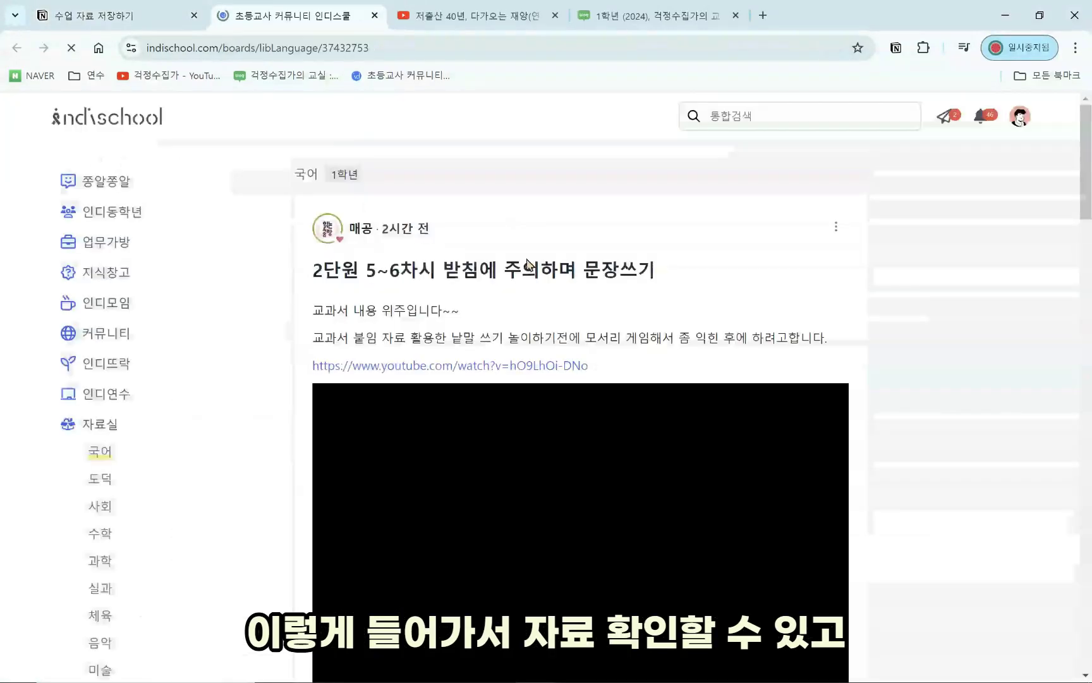
pyautogui.scroll(-3, 619, 455)
pyautogui.scroll(-2, 619, 455)
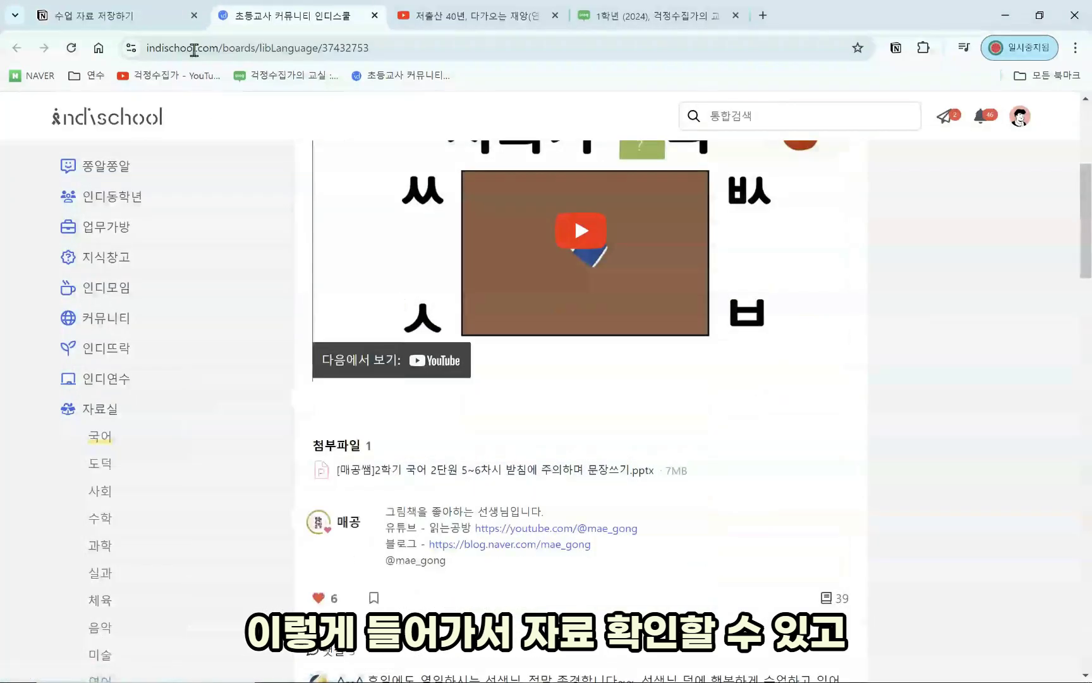
# Open the post "2단원 7~8차시 받침이 있는 낱말에 주의하며 글 읽기(대단한 참외씨)" from the author's profile and like it
pyautogui.scroll(1, 359, 353)
pyautogui.scroll(3, 293, 310)
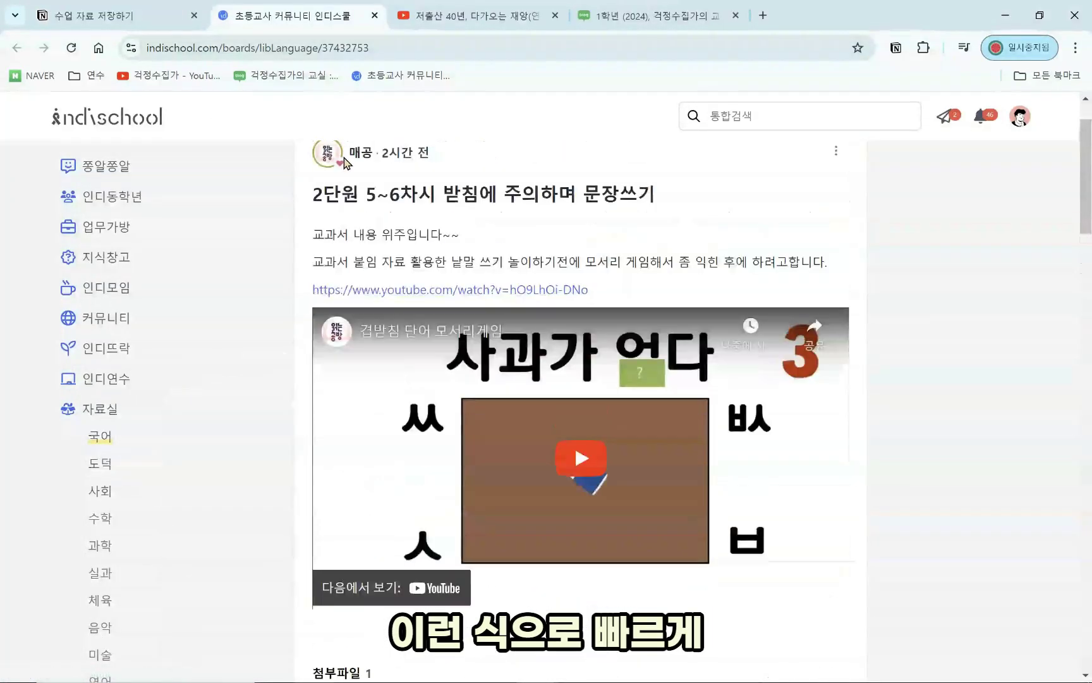
pyautogui.click(348, 134)
pyautogui.scroll(-1, 554, 514)
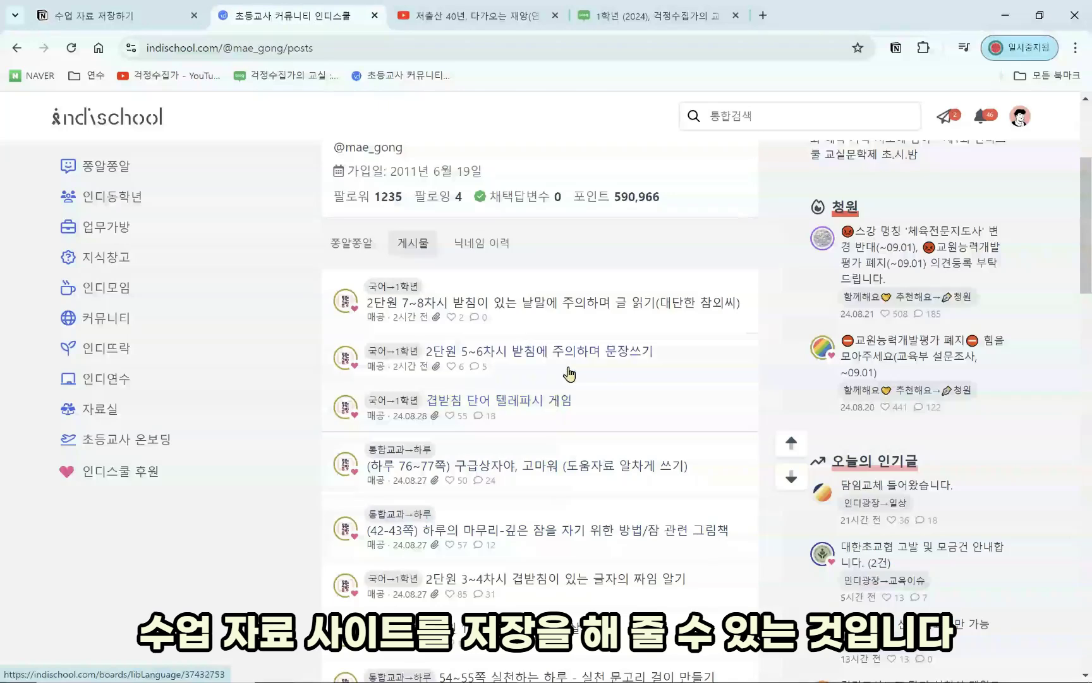
pyautogui.click(591, 310)
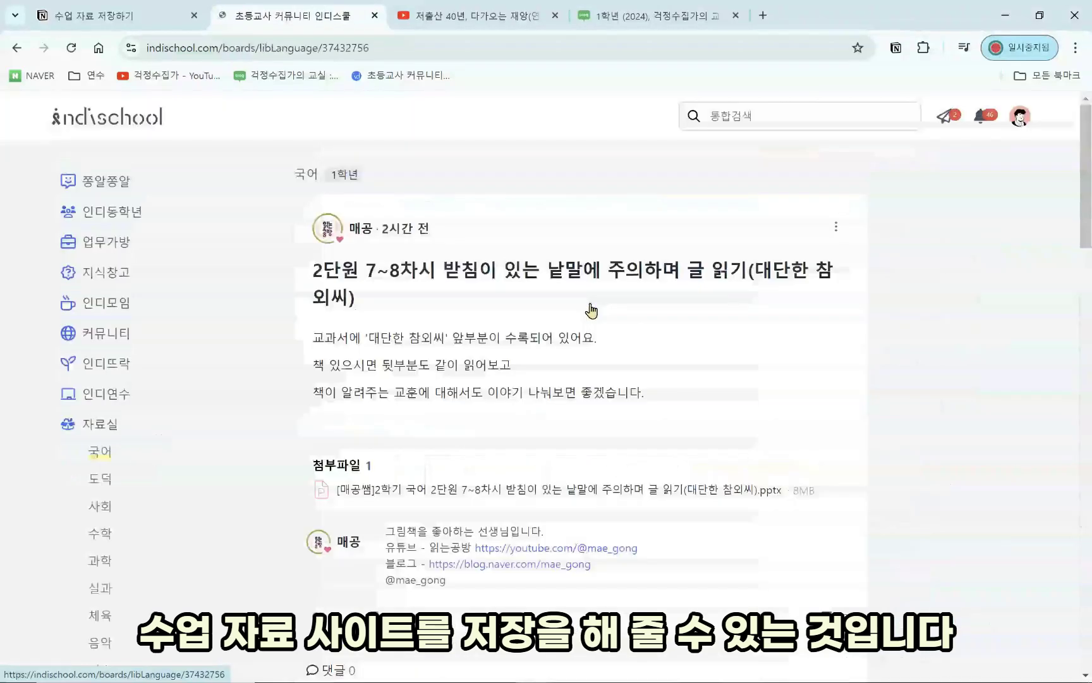
pyautogui.scroll(-3, 591, 310)
pyautogui.click(318, 466)
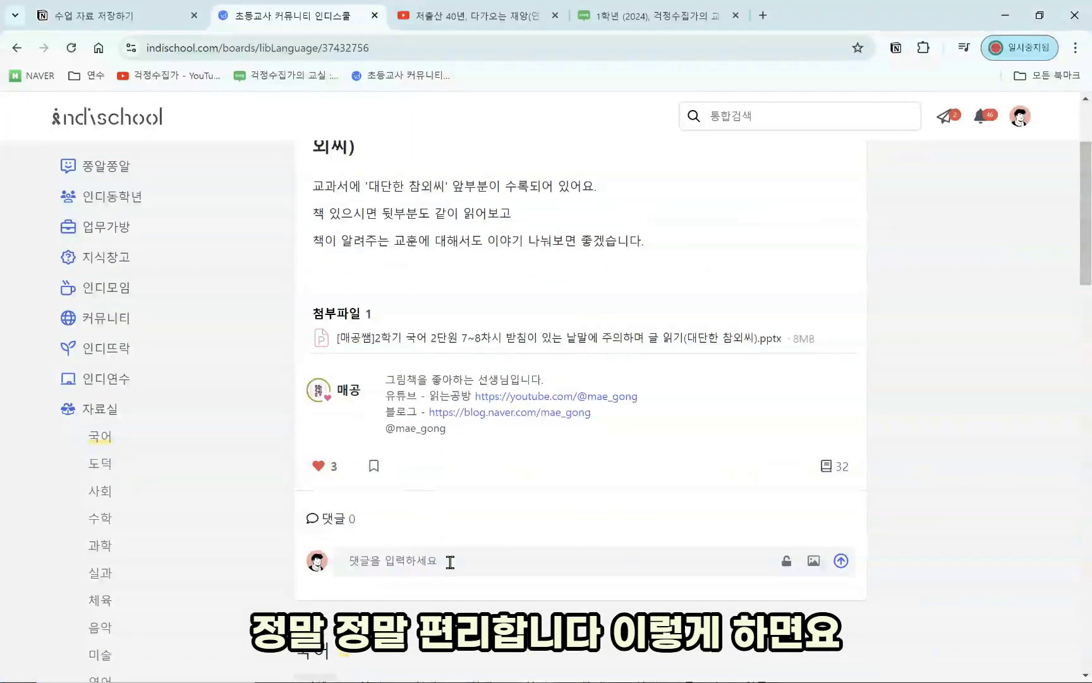
# Clip this Indischool post to the 수업자료 database with Notion Web Clipper under the title "국어 7~8차시"
pyautogui.scroll(2, 429, 466)
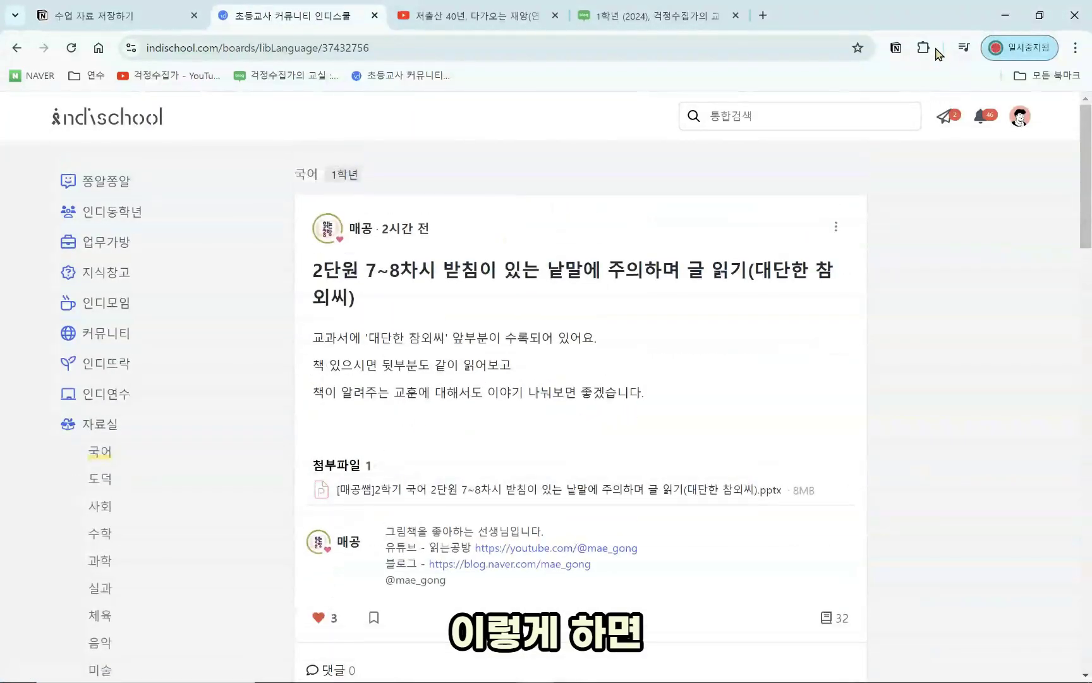
pyautogui.click(905, 50)
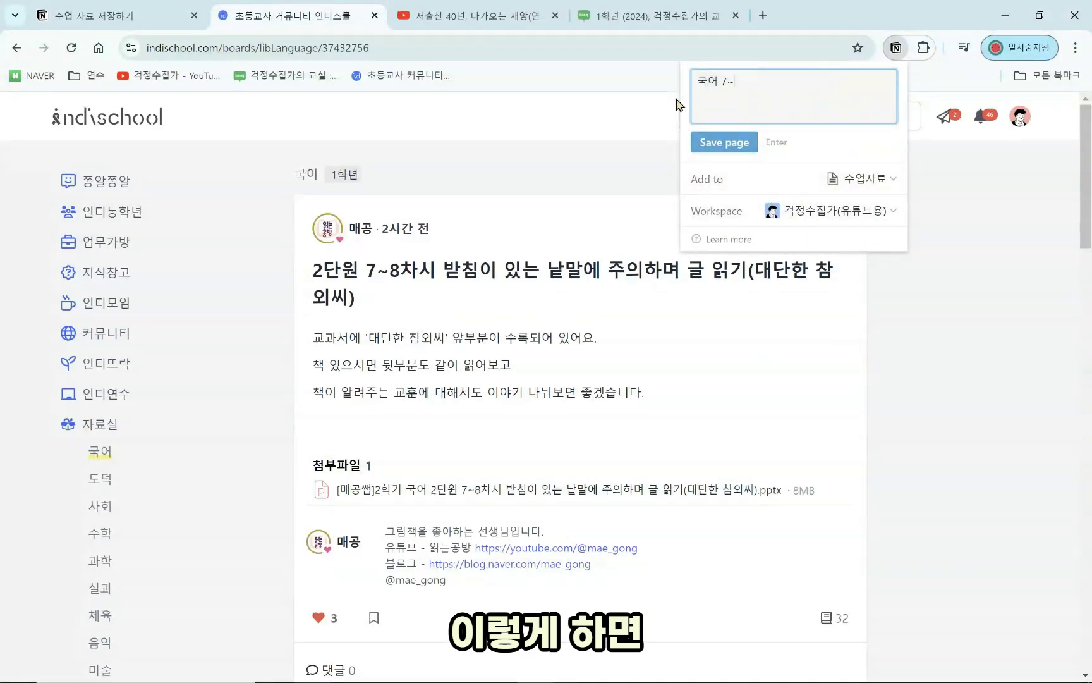
pyautogui.click(724, 142)
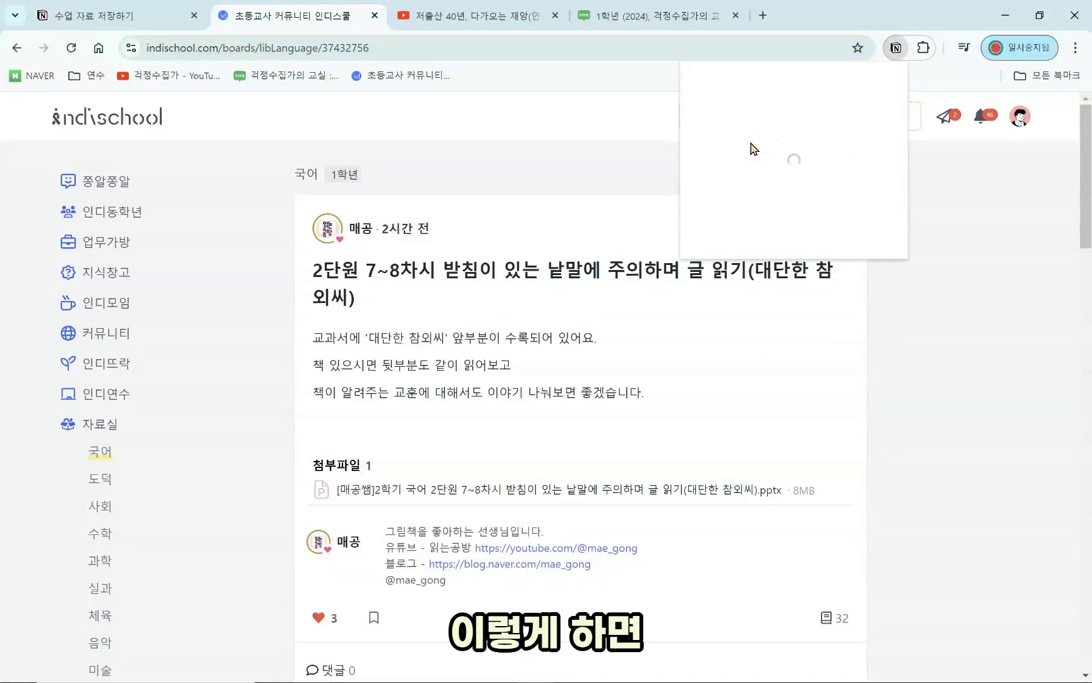
# Open the 국어 7~8차시 entry in the Notion database to check the clipped page, and close it
pyautogui.click(177, 13)
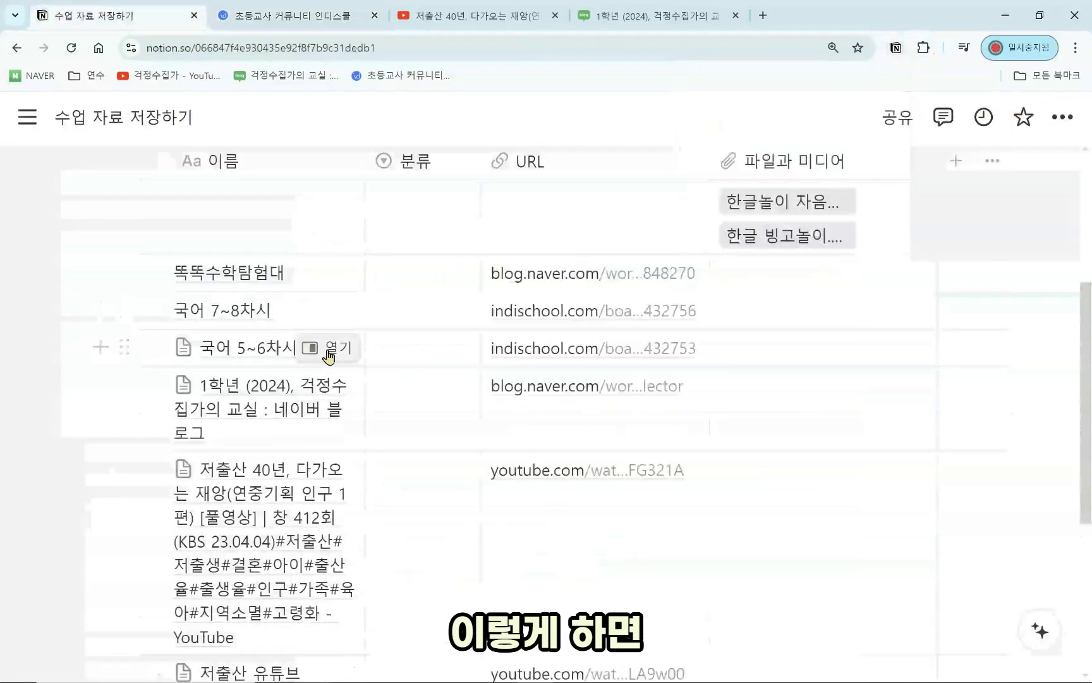
pyautogui.click(328, 311)
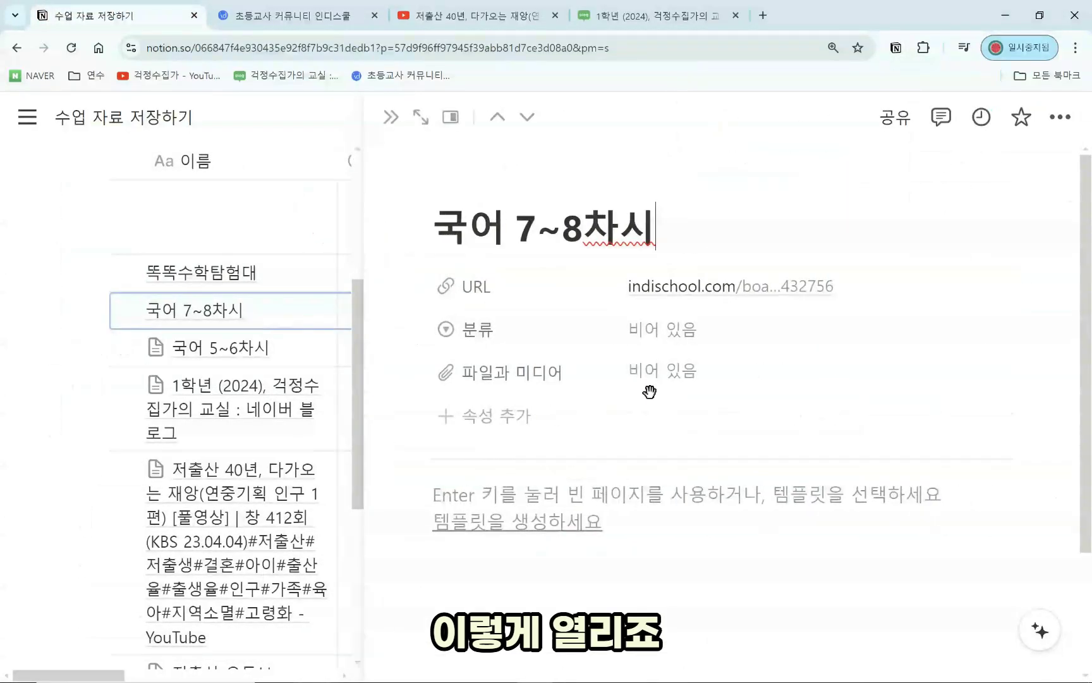
pyautogui.click(390, 117)
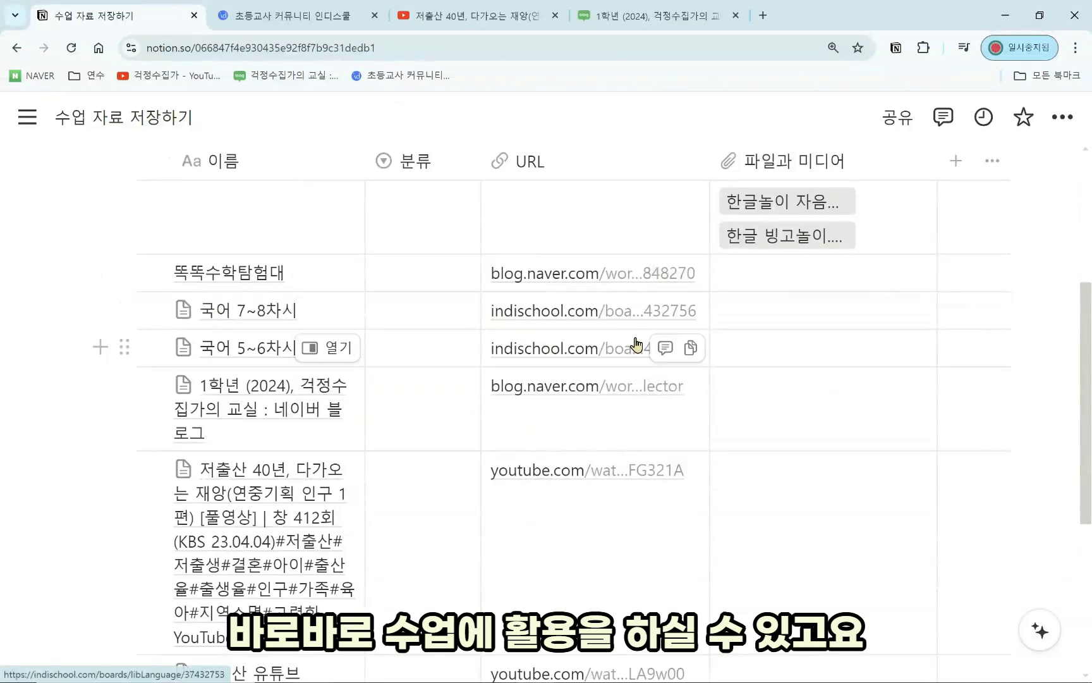
# Set the 분류 of the 국어 7~8차시, 국어 5~6차시 and 1학년 (2024) blog entries to 국어
pyautogui.click(417, 317)
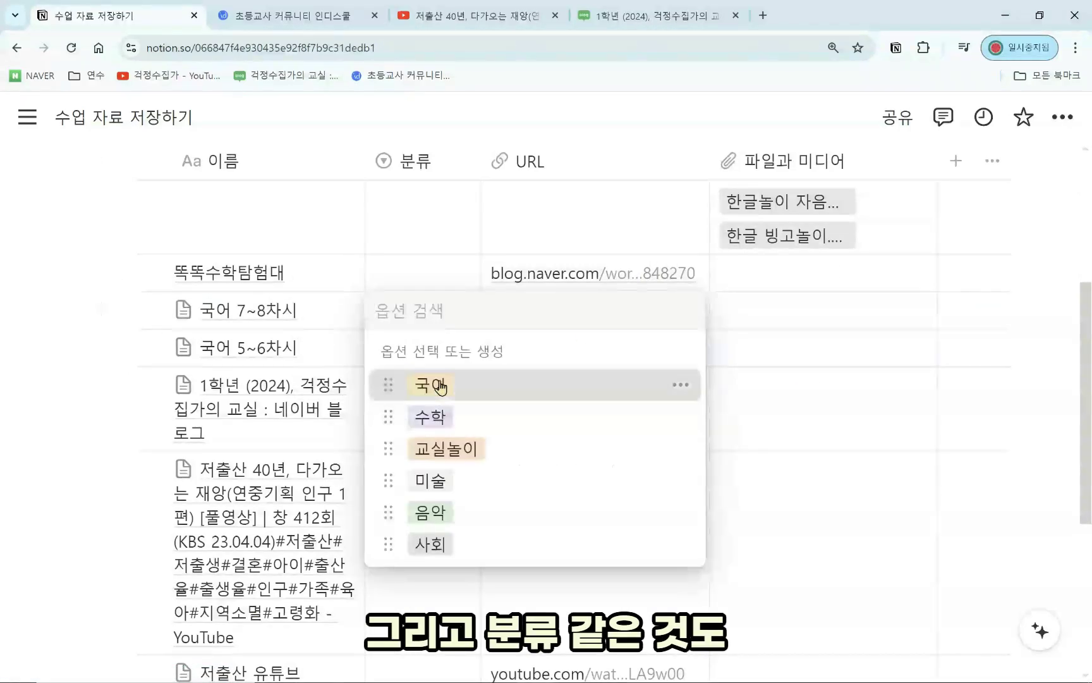
pyautogui.click(432, 383)
pyautogui.click(413, 354)
pyautogui.click(430, 423)
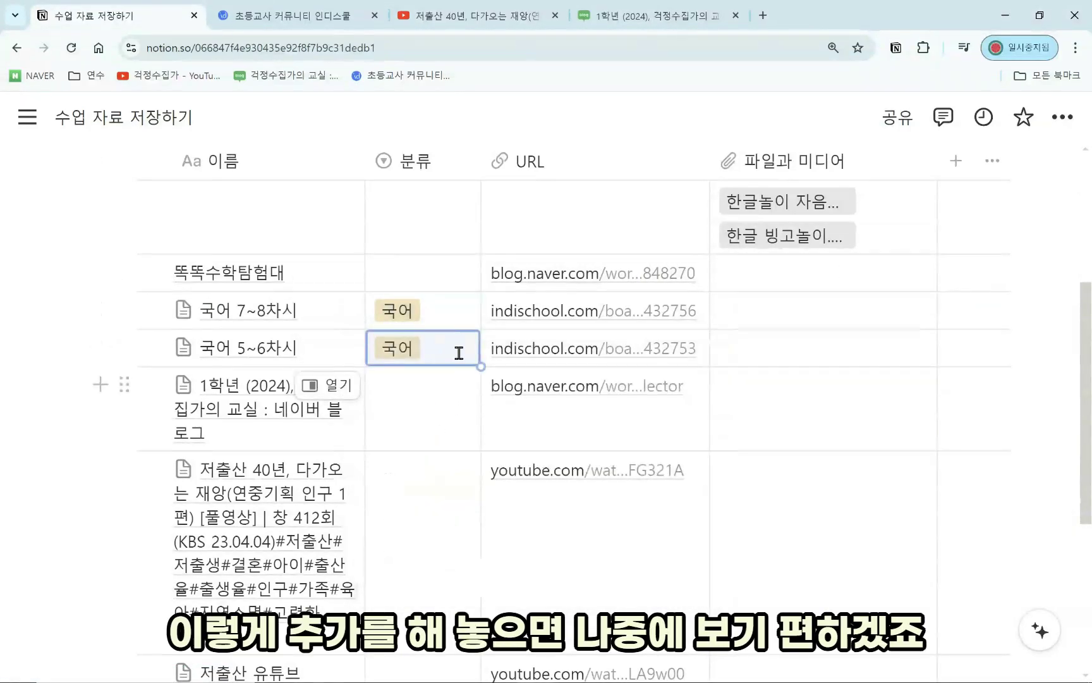
pyautogui.click(438, 422)
pyautogui.click(453, 459)
# Set the 분류 of the 저출산 40년 video and 저출산 유튜브 entries to 사회
pyautogui.scroll(-3, 463, 500)
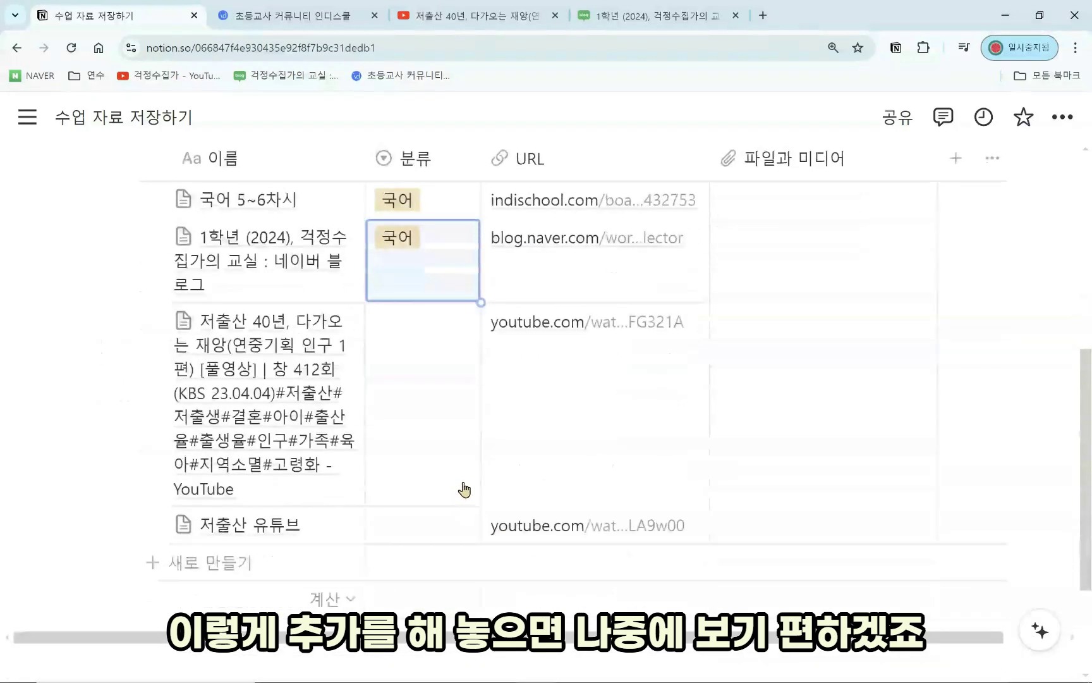
pyautogui.click(456, 373)
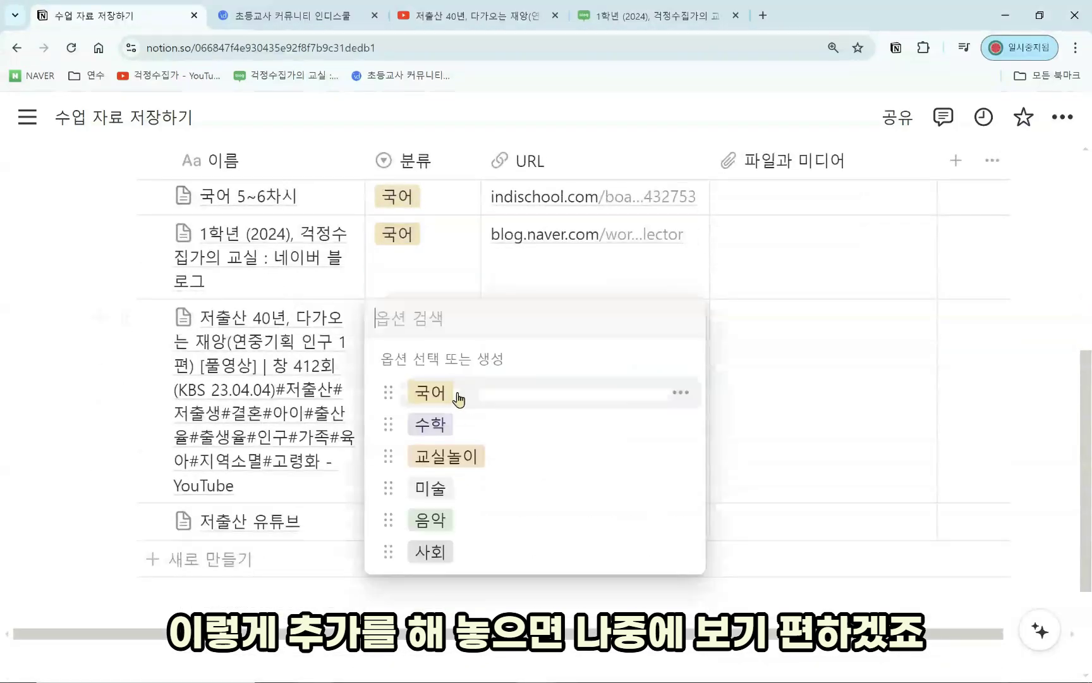
pyautogui.click(446, 549)
pyautogui.click(432, 522)
pyautogui.click(433, 546)
# View the materials by subject in the 보드 view of the database, and return to the 표 view
pyautogui.scroll(6, 727, 452)
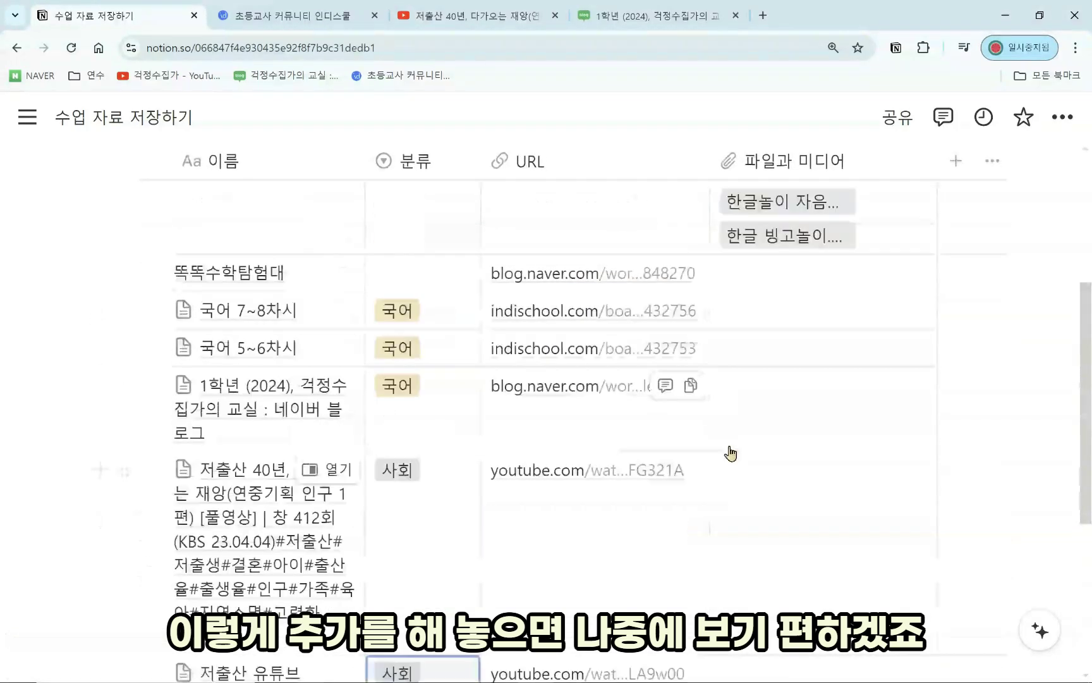
pyautogui.click(232, 269)
pyautogui.scroll(-2, 319, 382)
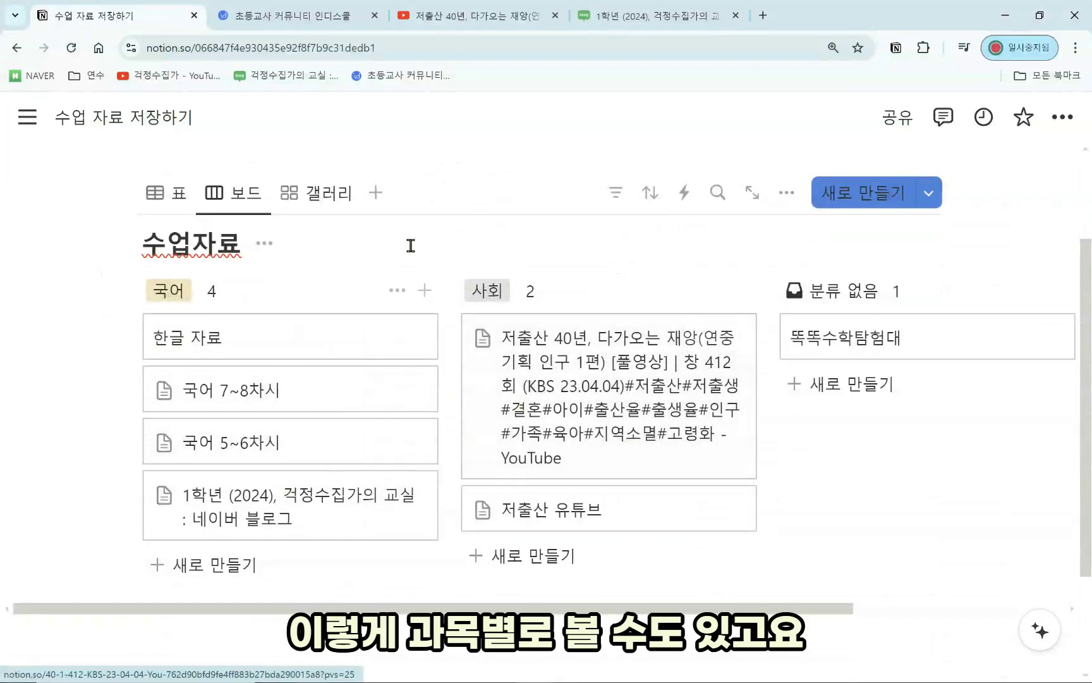
pyautogui.click(346, 196)
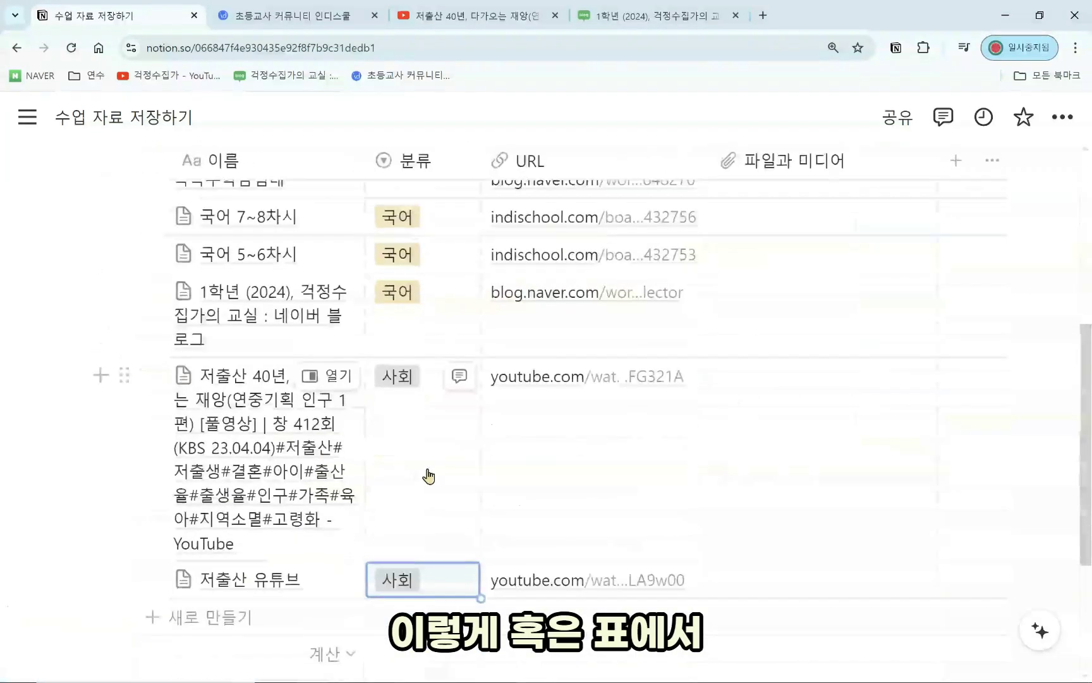
# Group the 수업자료 table view by the 분류 property
pyautogui.scroll(6, 949, 190)
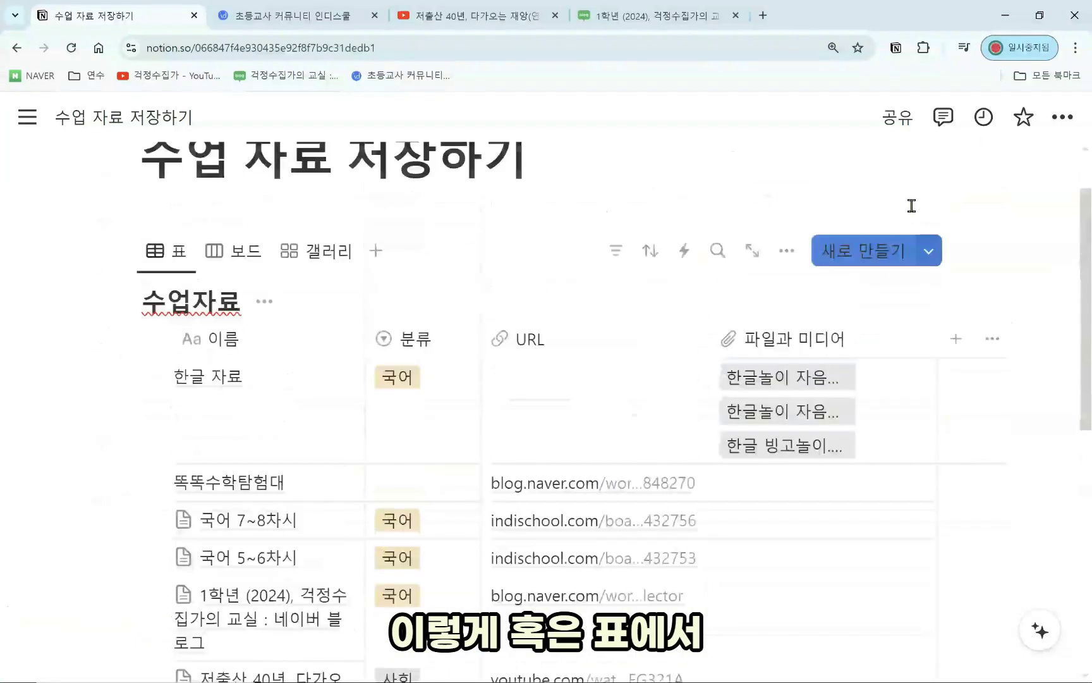
pyautogui.click(786, 250)
pyautogui.click(996, 445)
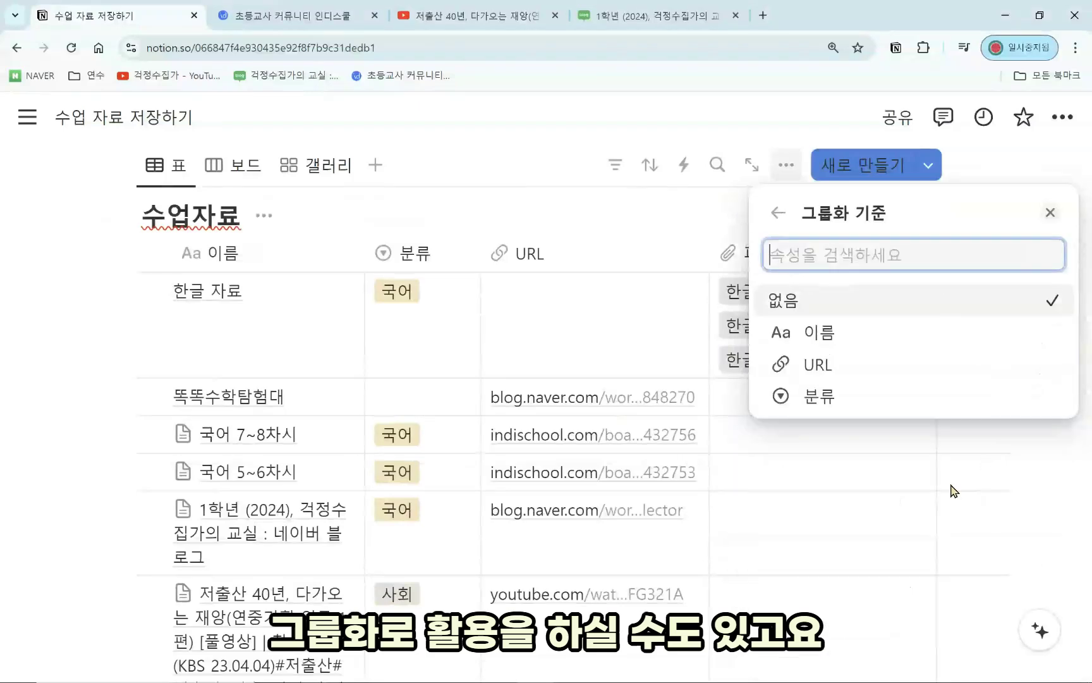
pyautogui.click(879, 397)
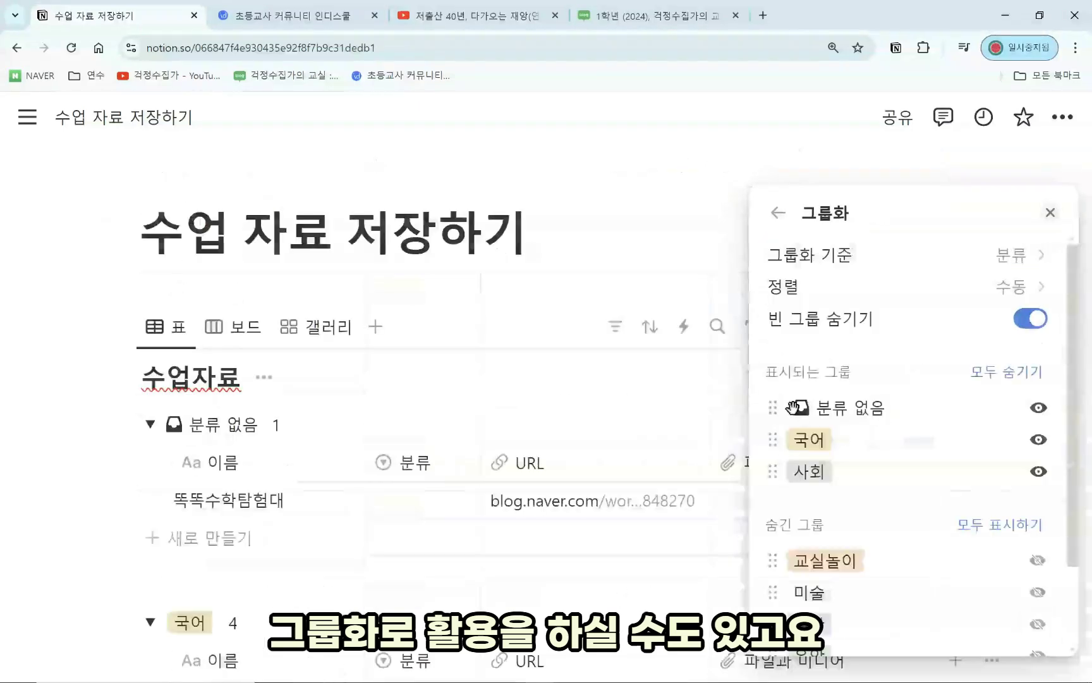
pyautogui.click(580, 373)
# Set the 분류 of the ungrouped 똑똑수학탐험대 entry to 수학 and look over the subject groups
pyautogui.scroll(-3, 556, 398)
pyautogui.click(420, 348)
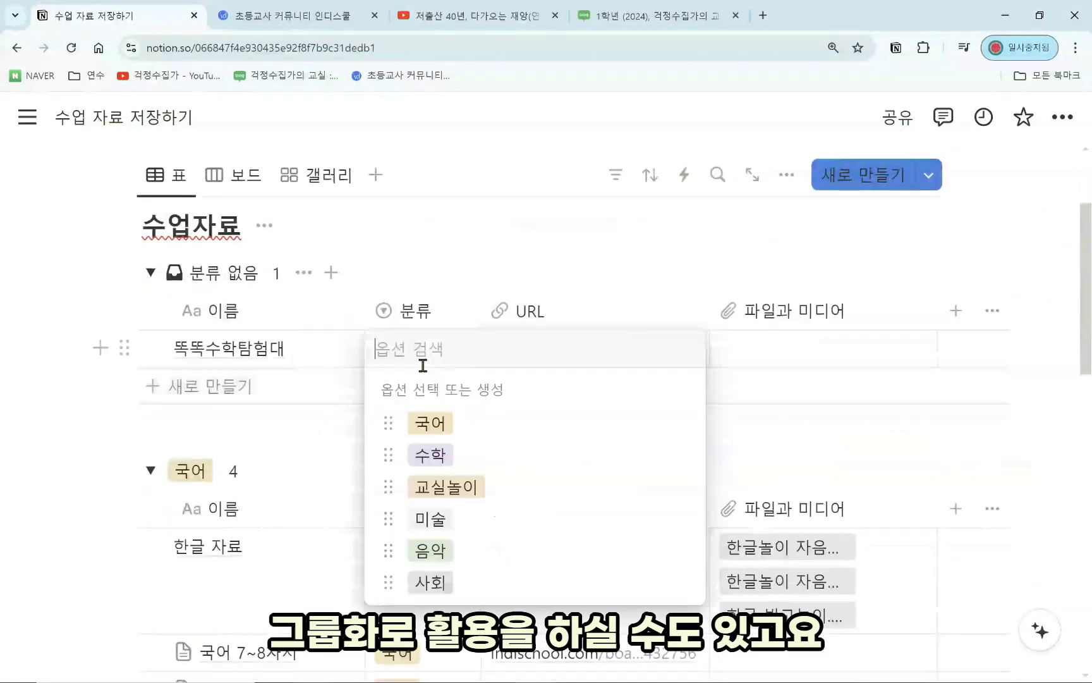
pyautogui.click(435, 456)
pyautogui.scroll(-5, 986, 468)
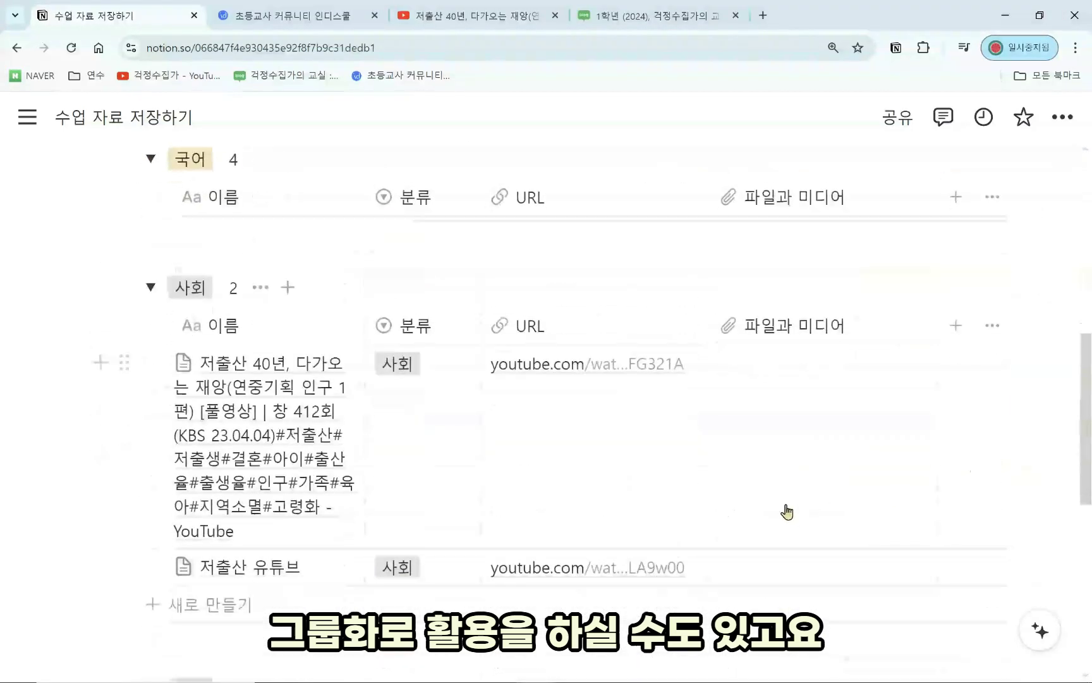
pyautogui.scroll(-3, 632, 506)
pyautogui.scroll(3, 427, 516)
# Revisit the open YouTube, Indischool and blog pages, and show the Notion Web Clipper form for the blog without saving
pyautogui.click(468, 12)
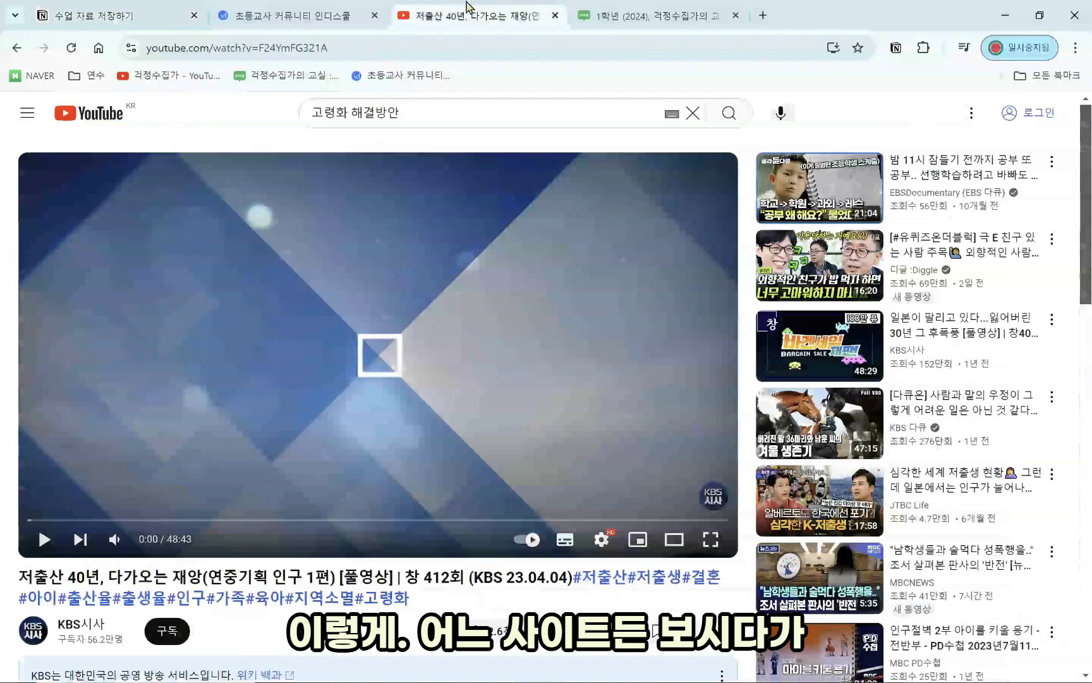
pyautogui.click(338, 15)
pyautogui.click(689, 15)
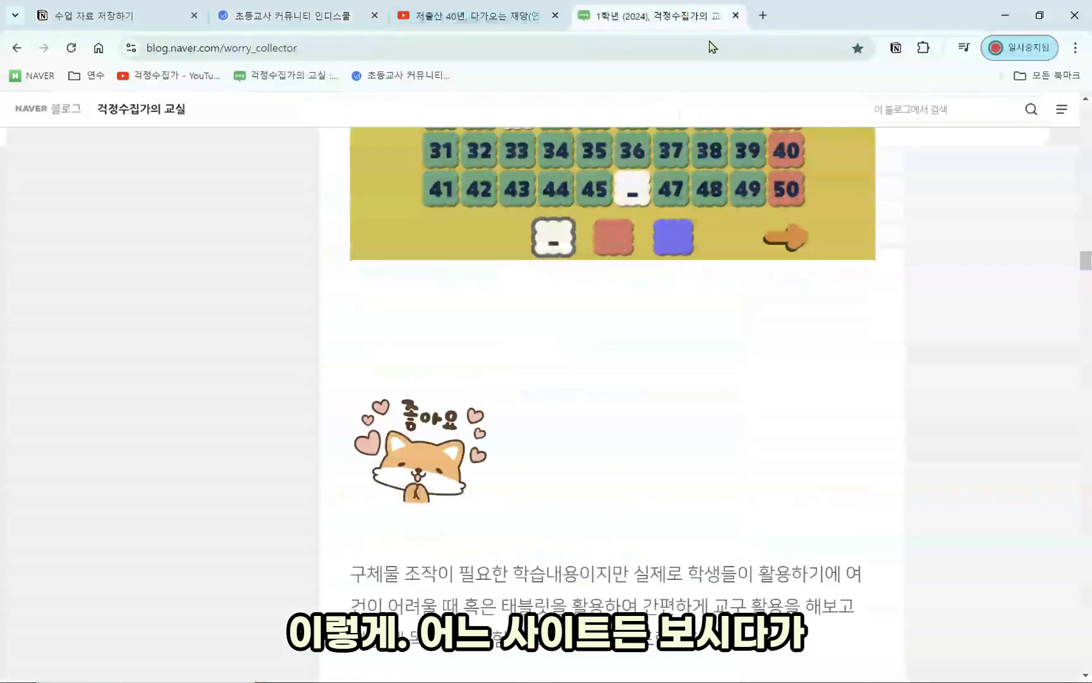
pyautogui.scroll(1, 752, 363)
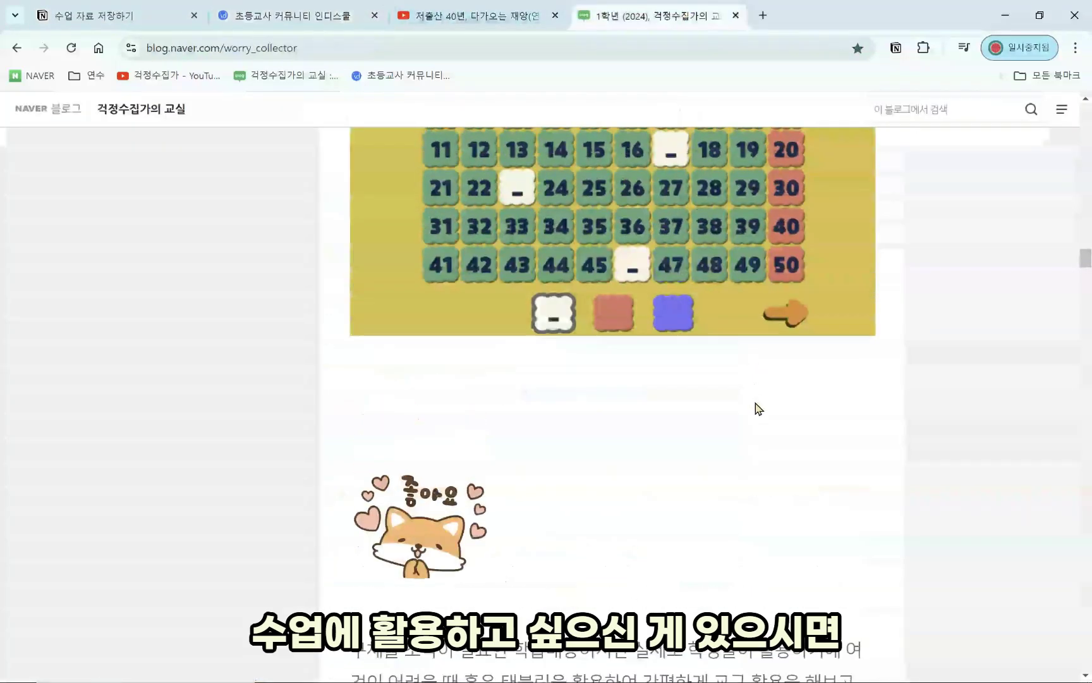
pyautogui.click(896, 51)
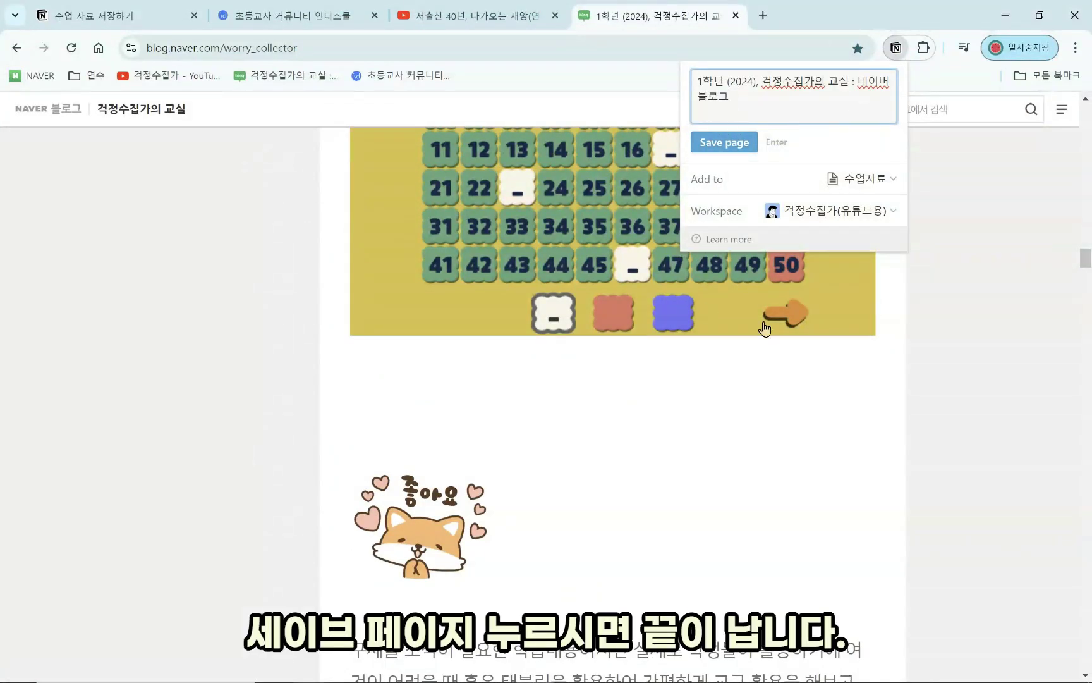
pyautogui.click(939, 393)
# Return to the Notion database and look through the entries in the 국어, 사회 and 수학 groups
pyautogui.click(152, 12)
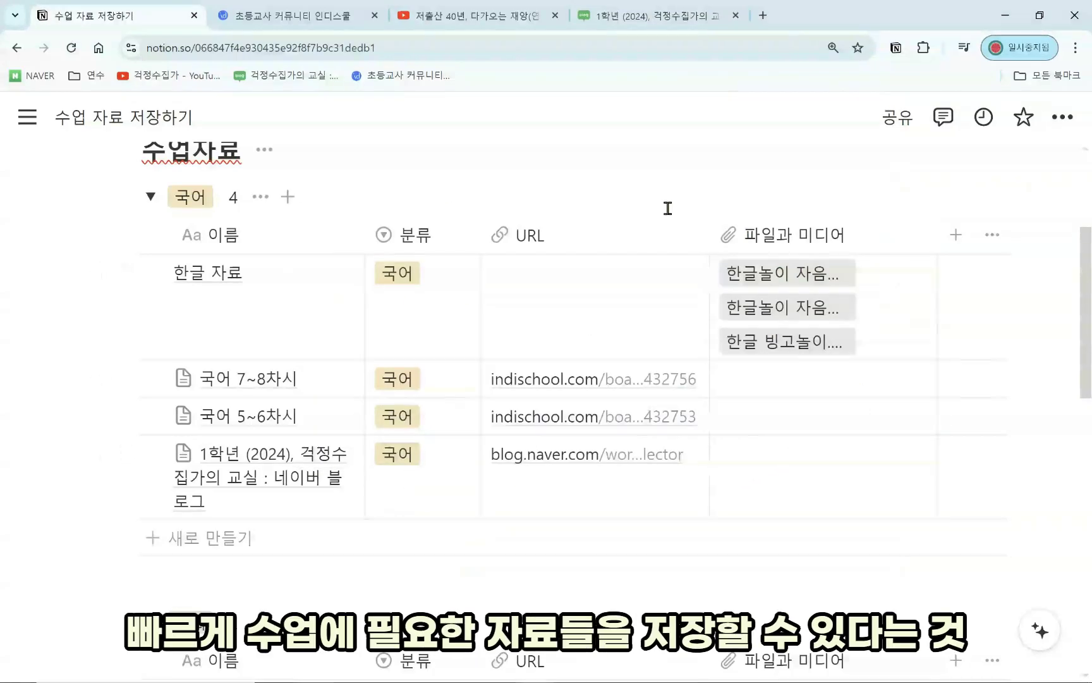
pyautogui.scroll(-3, 529, 430)
pyautogui.scroll(3, 897, 373)
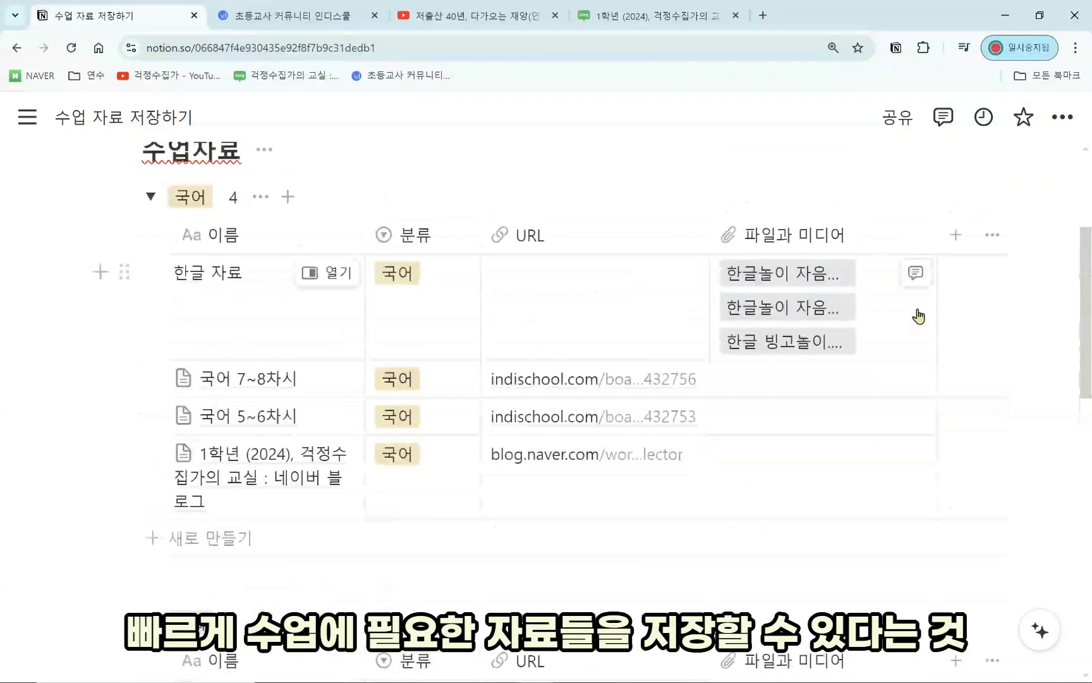
pyautogui.scroll(-3, 917, 314)
pyautogui.scroll(-10, 916, 327)
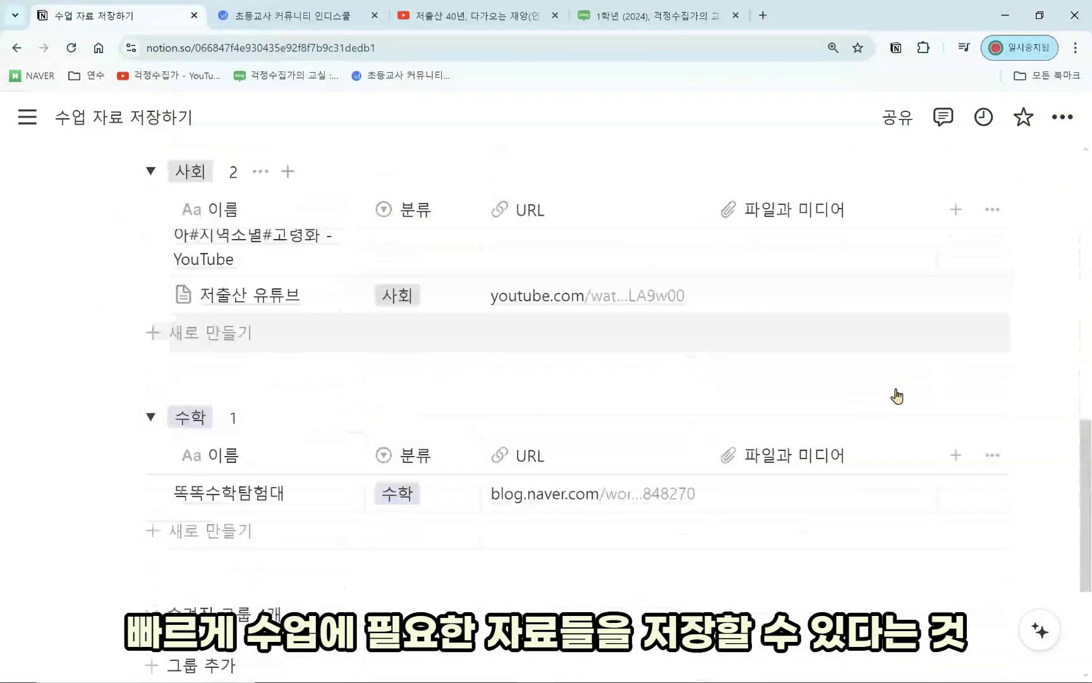
pyautogui.scroll(8, 929, 474)
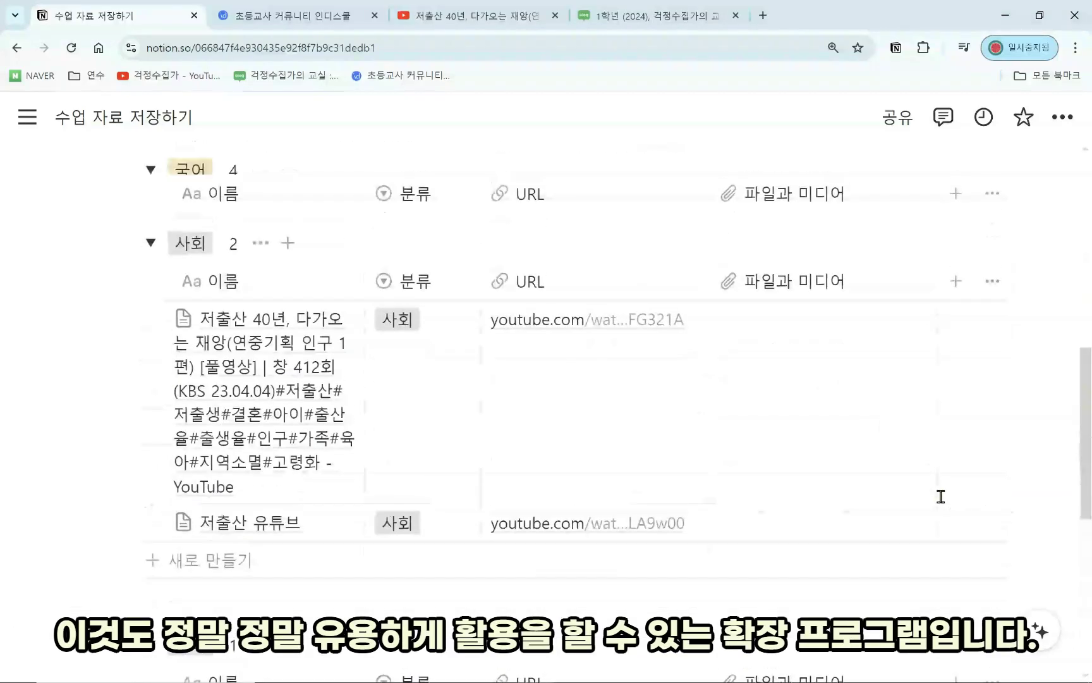
pyautogui.scroll(8, 941, 497)
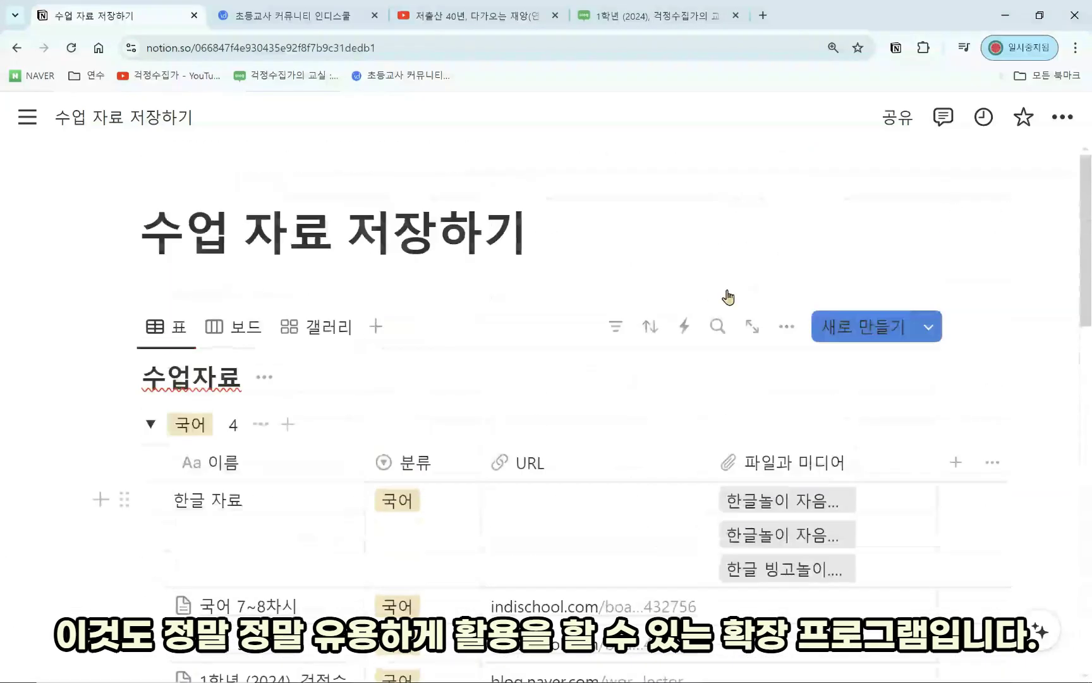
pyautogui.click(617, 225)
pyautogui.moveTo(529, 233); pyautogui.dragTo(145, 231)
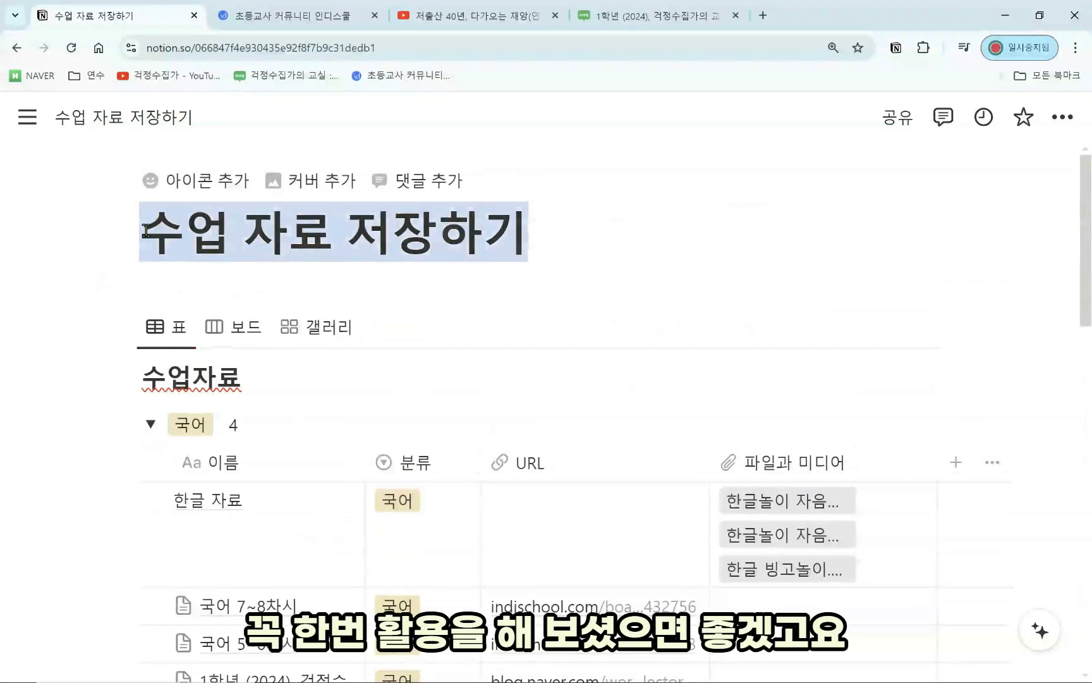
pyautogui.click(531, 241)
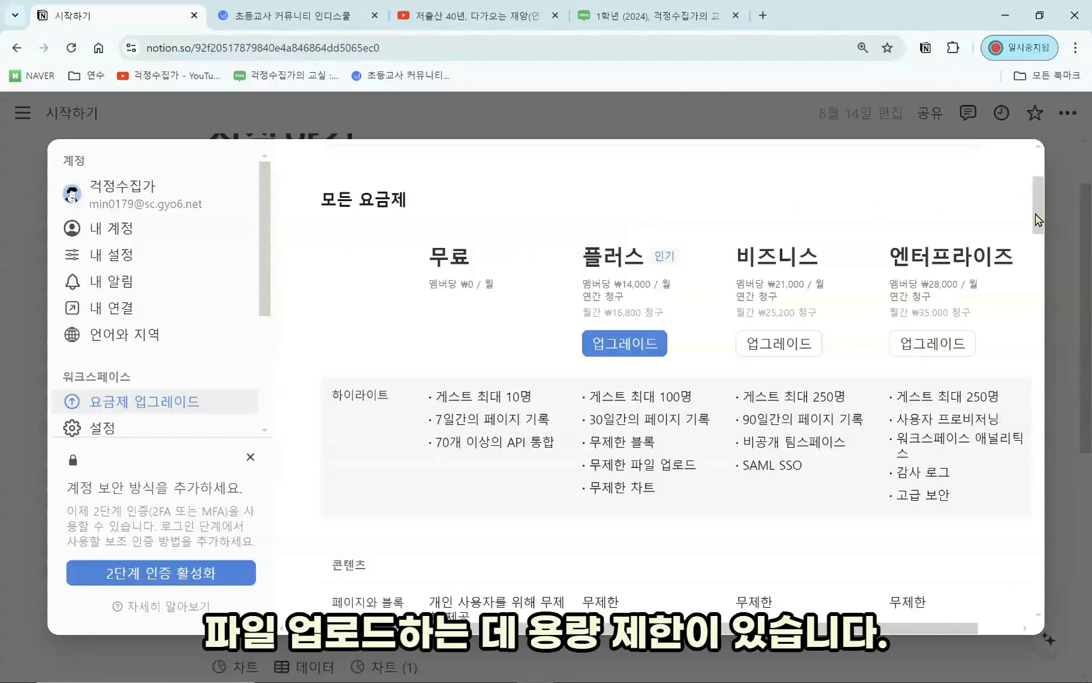
# Examine the free plan's file upload limit in the Notion plan comparison, and find the education plan under 학생과 교직원
pyautogui.scroll(-4, 560, 455)
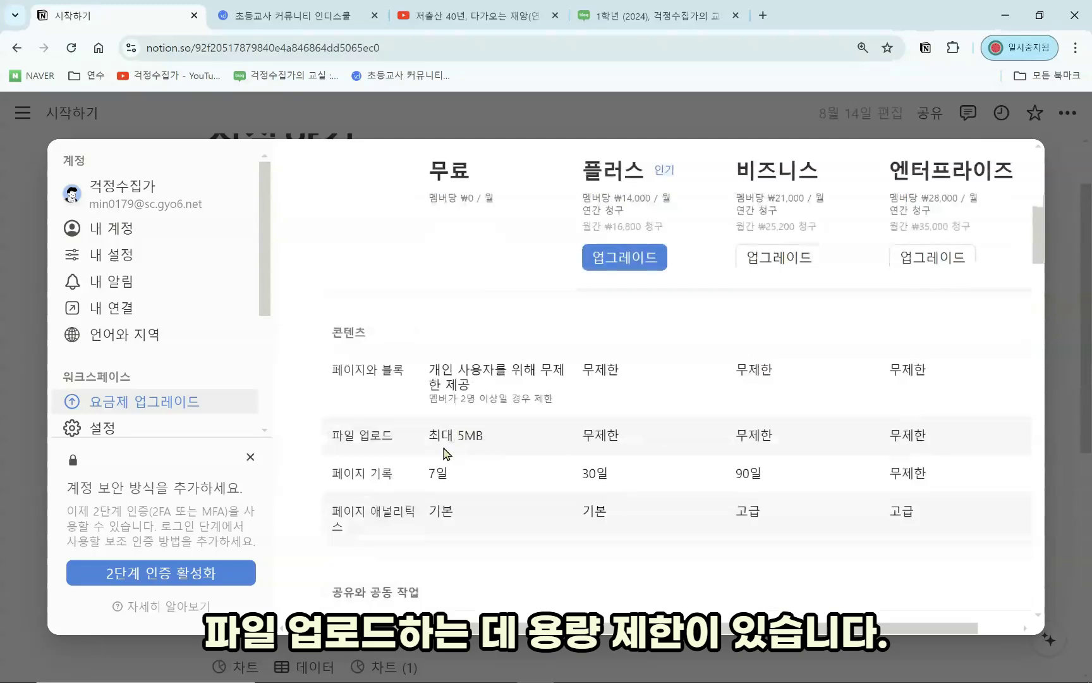
pyautogui.moveTo(438, 436); pyautogui.dragTo(496, 447)
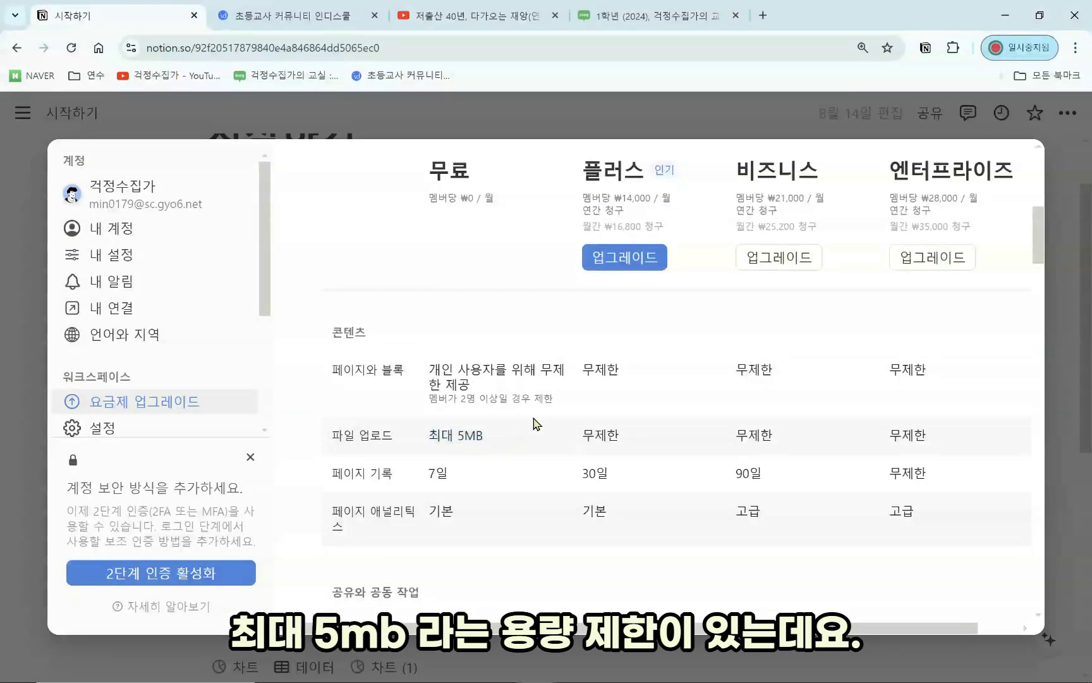
pyautogui.click(734, 327)
pyautogui.moveTo(1037, 251); pyautogui.dragTo(1031, 597)
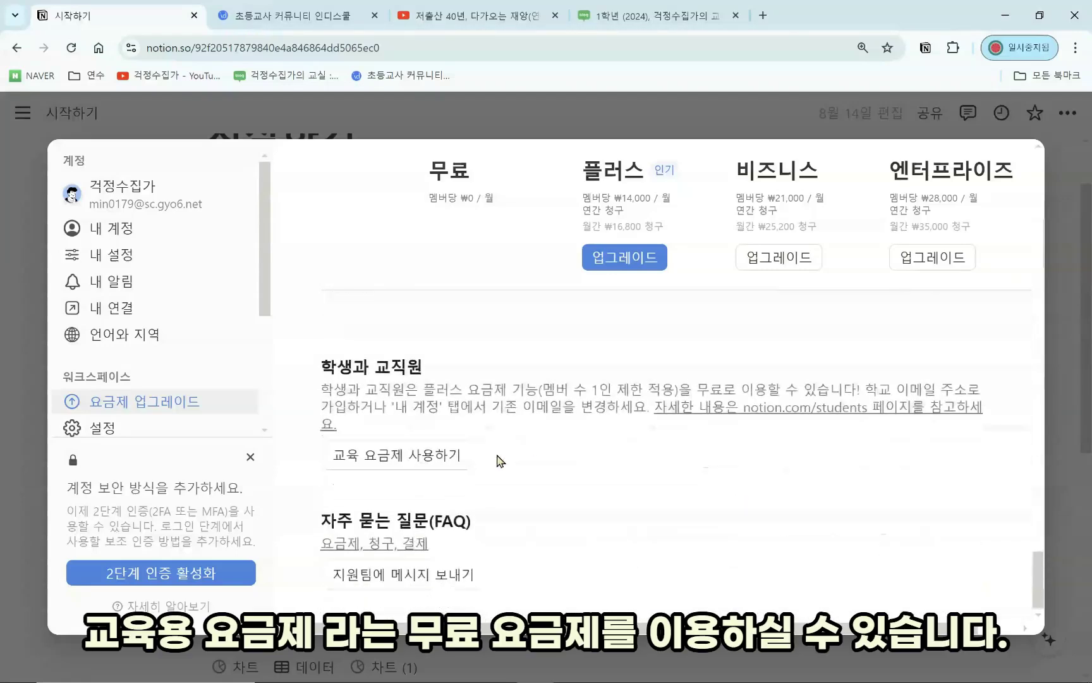